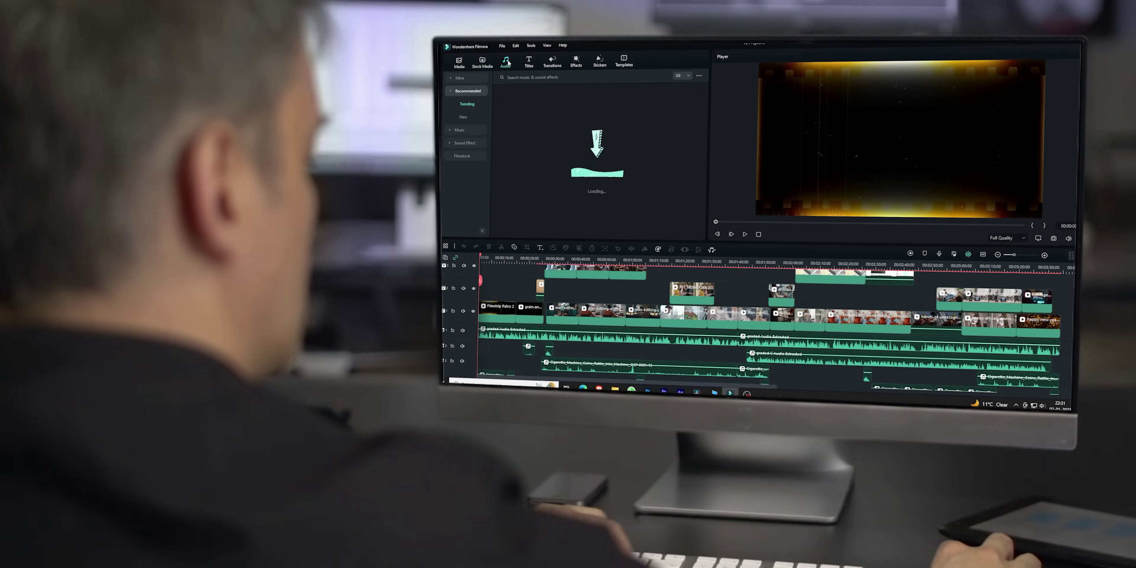
left_click(528, 65)
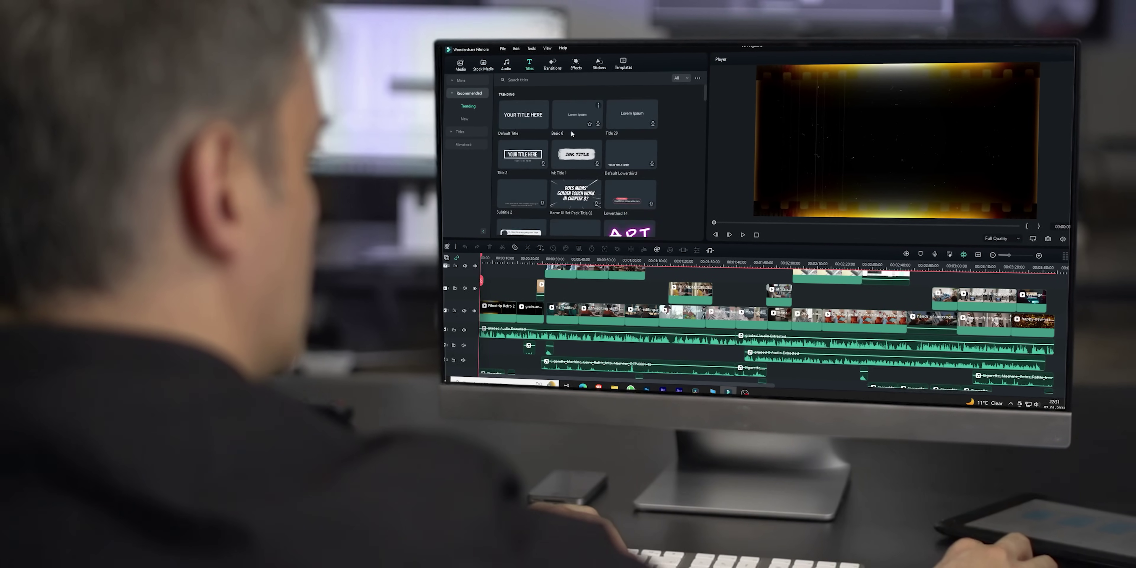
left_click(483, 65)
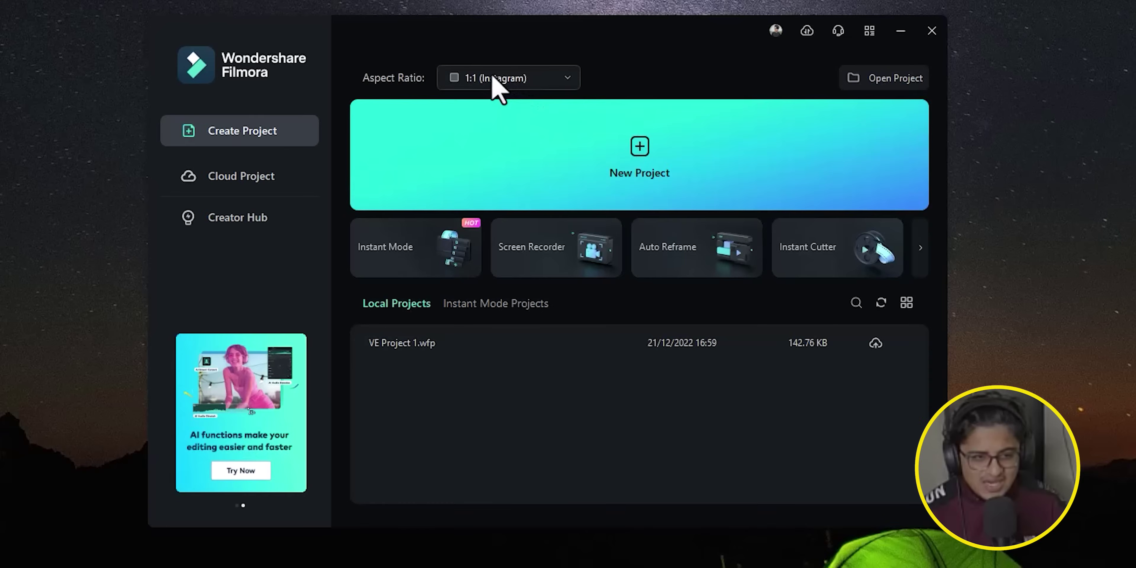
Create a new project with the 16:9 (Widescreen) aspect ratio
left_click(495, 80)
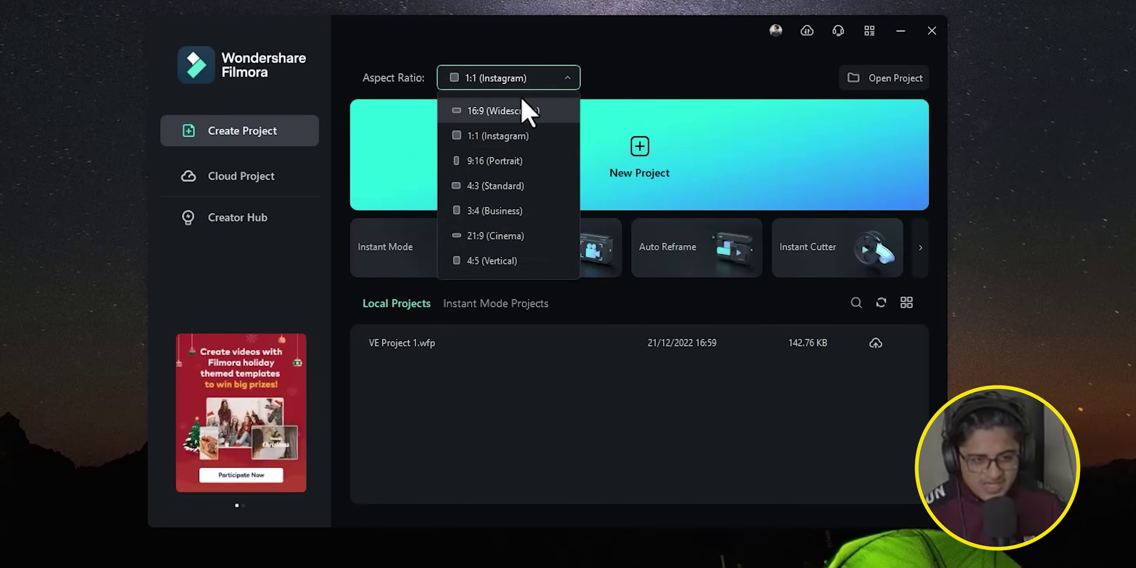
left_click(525, 111)
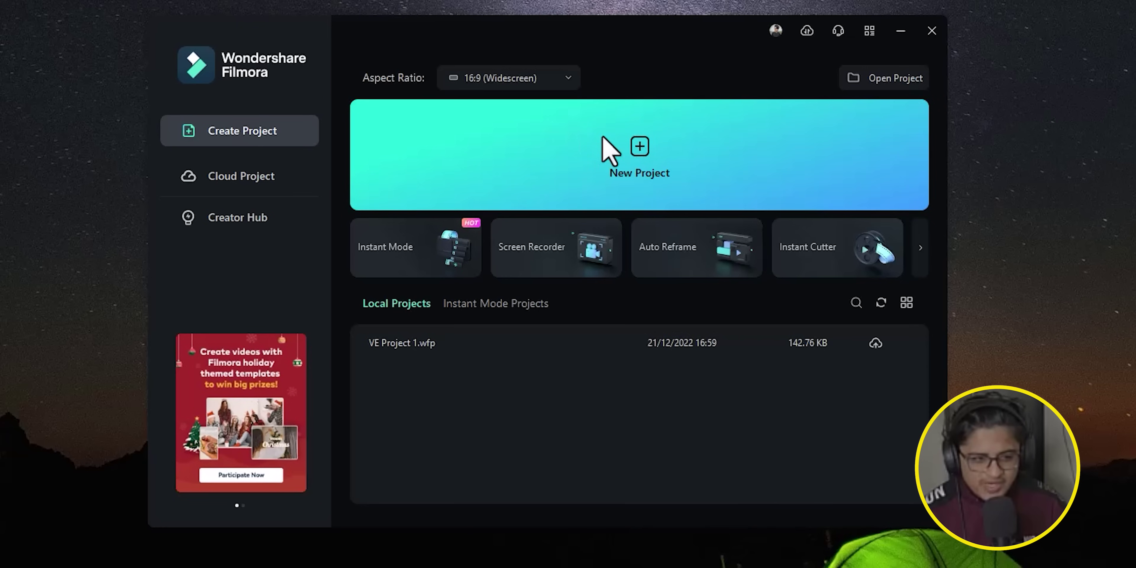
left_click(632, 151)
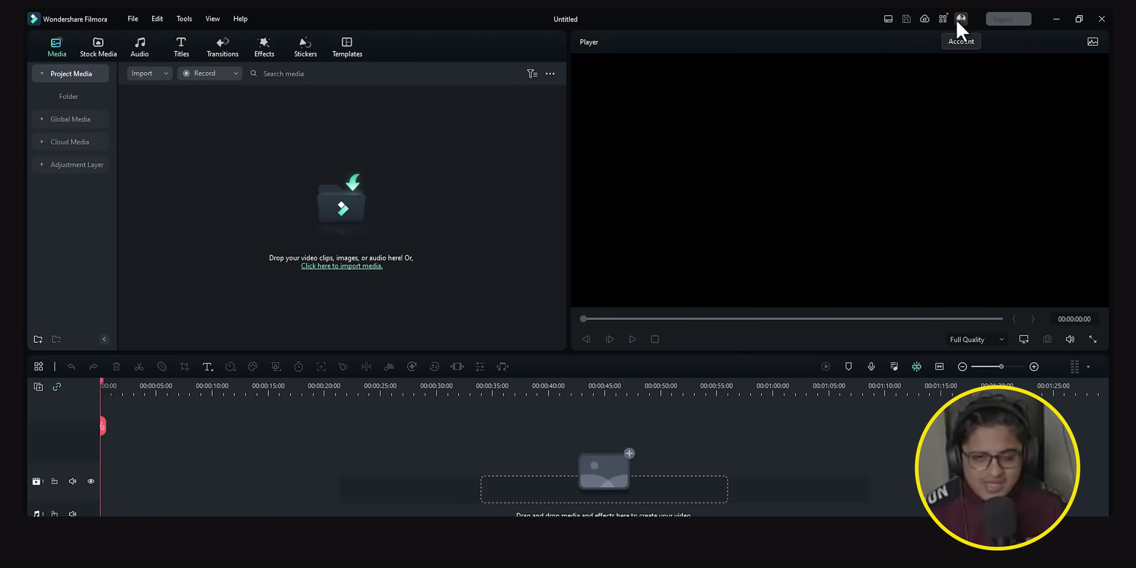
Try the Default, Organize, Timeline and Short Video workspace layouts one after another
left_click(888, 21)
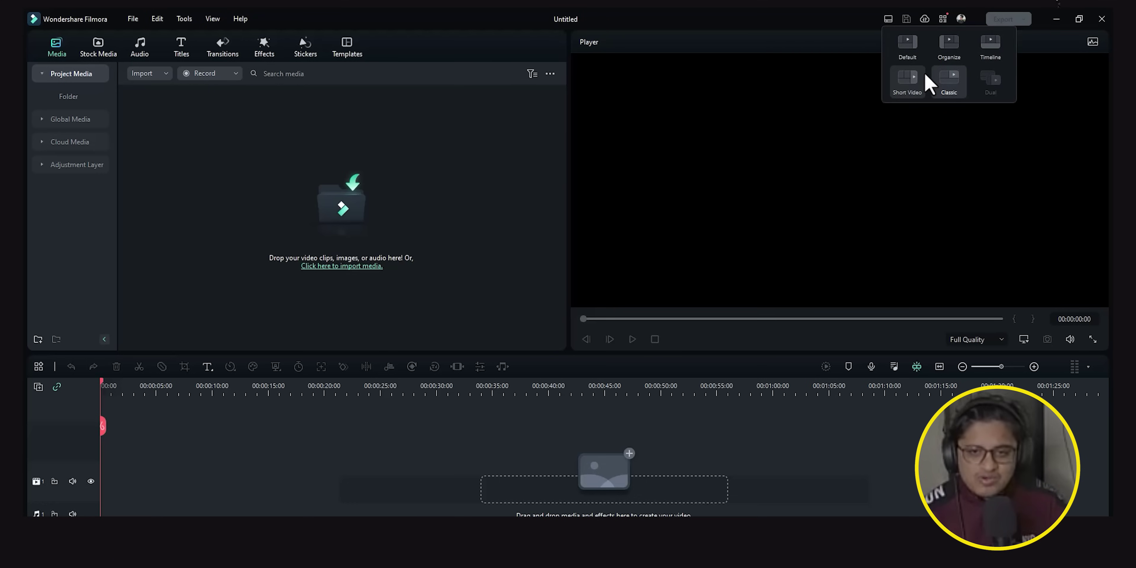
left_click(909, 51)
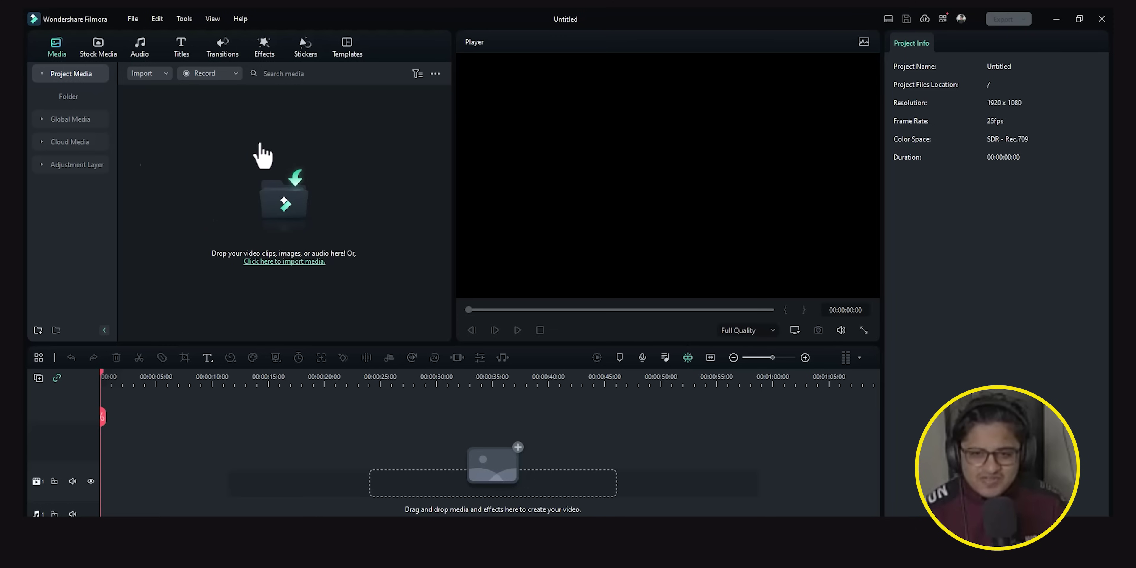
left_click(888, 18)
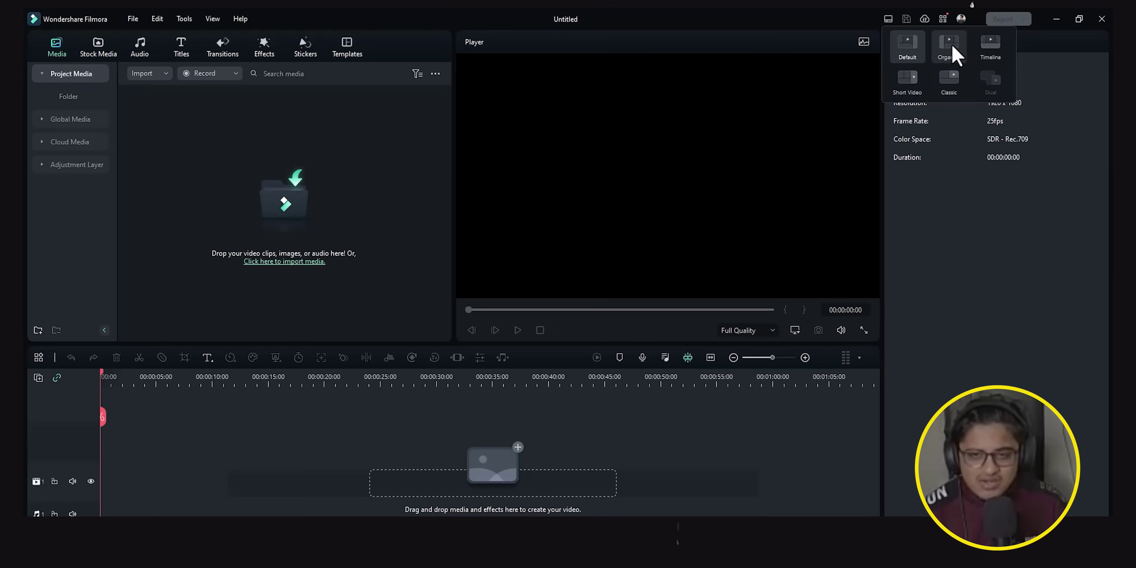
left_click(953, 46)
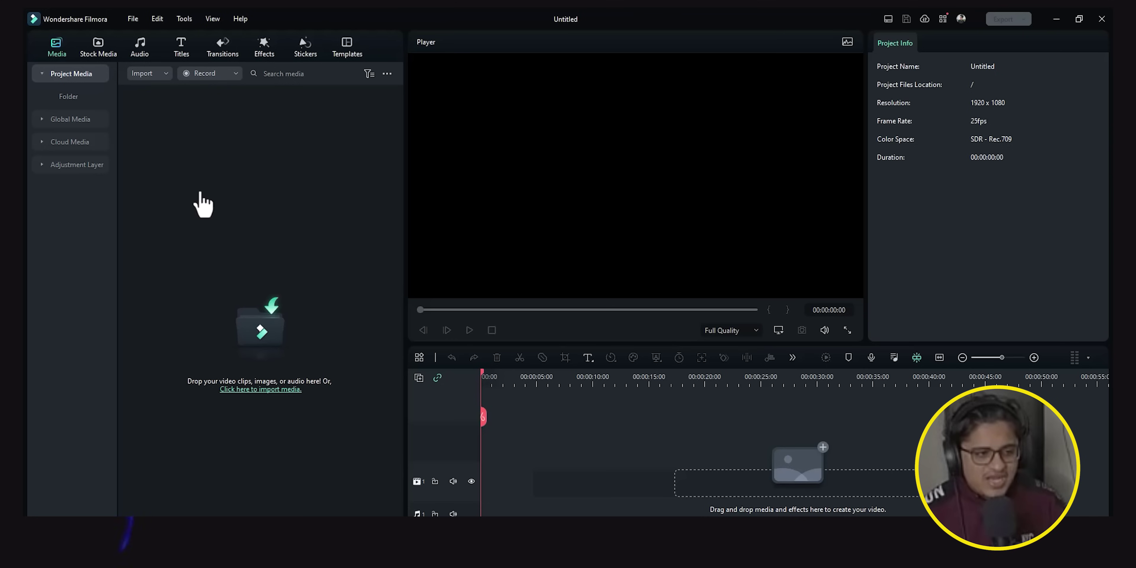
left_click(888, 19)
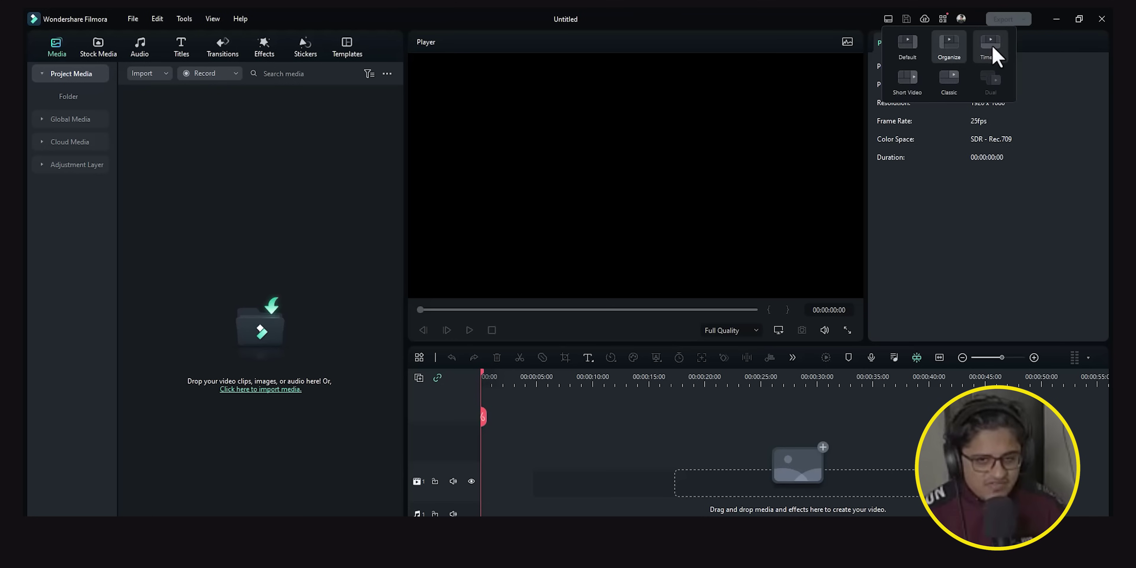
left_click(993, 48)
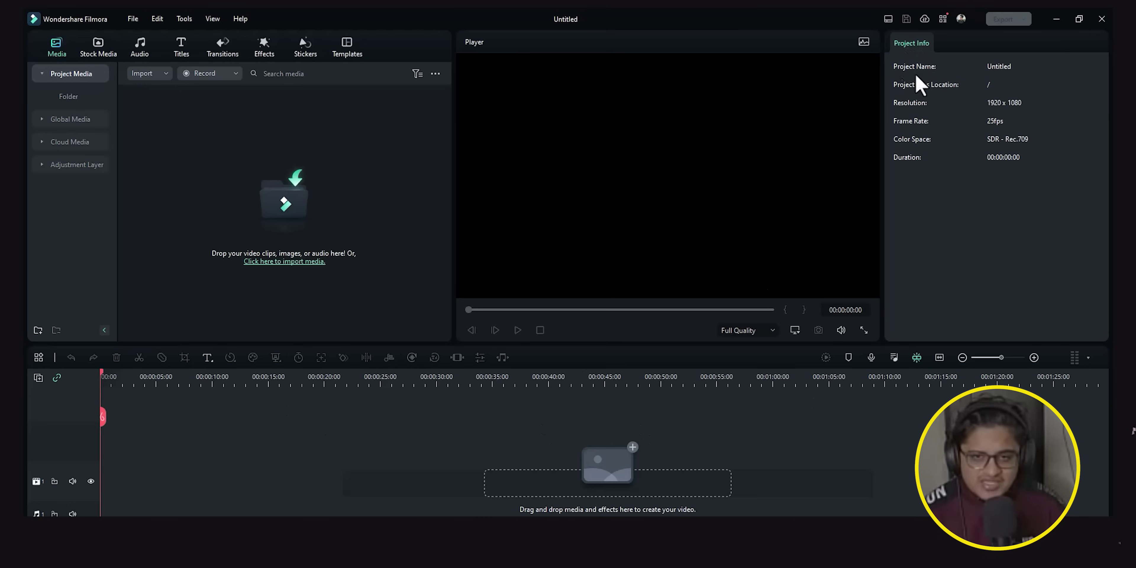
left_click(888, 19)
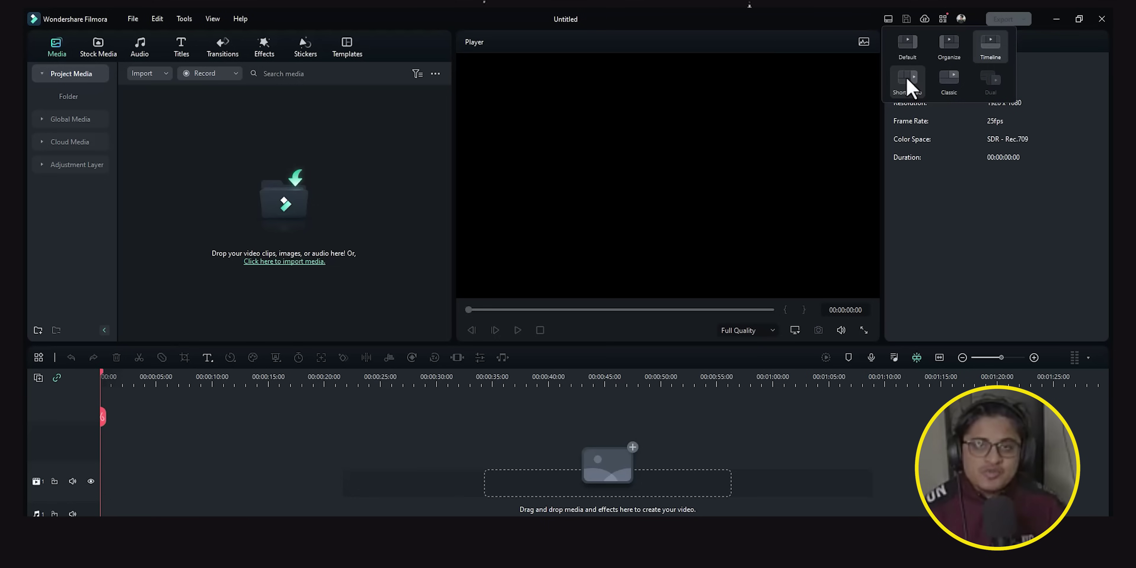
left_click(907, 84)
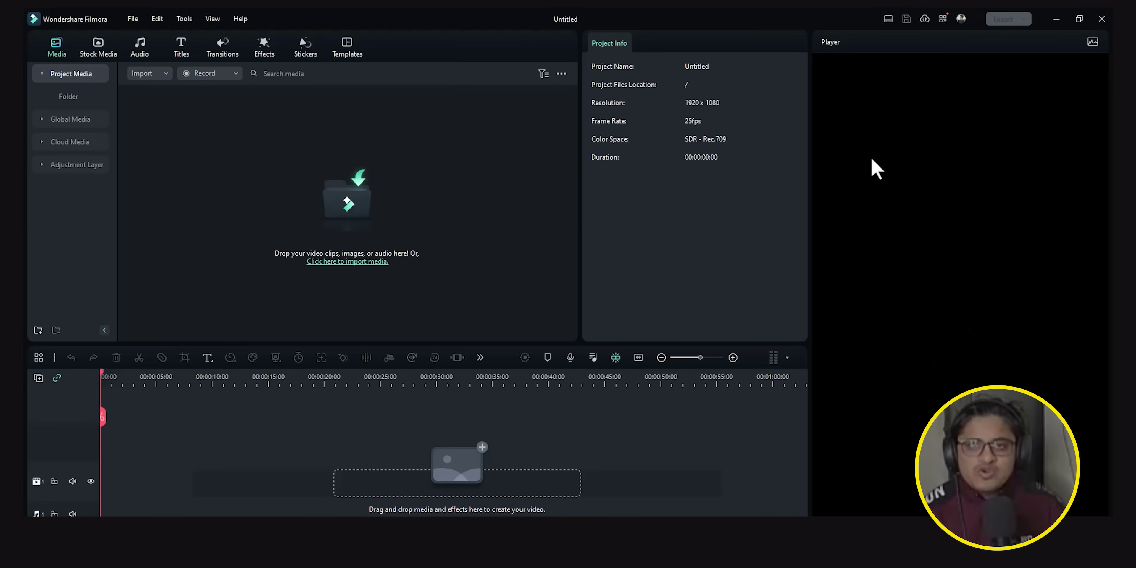
Switch the workspace to the Classic layout and close the layout chooser
left_click(888, 18)
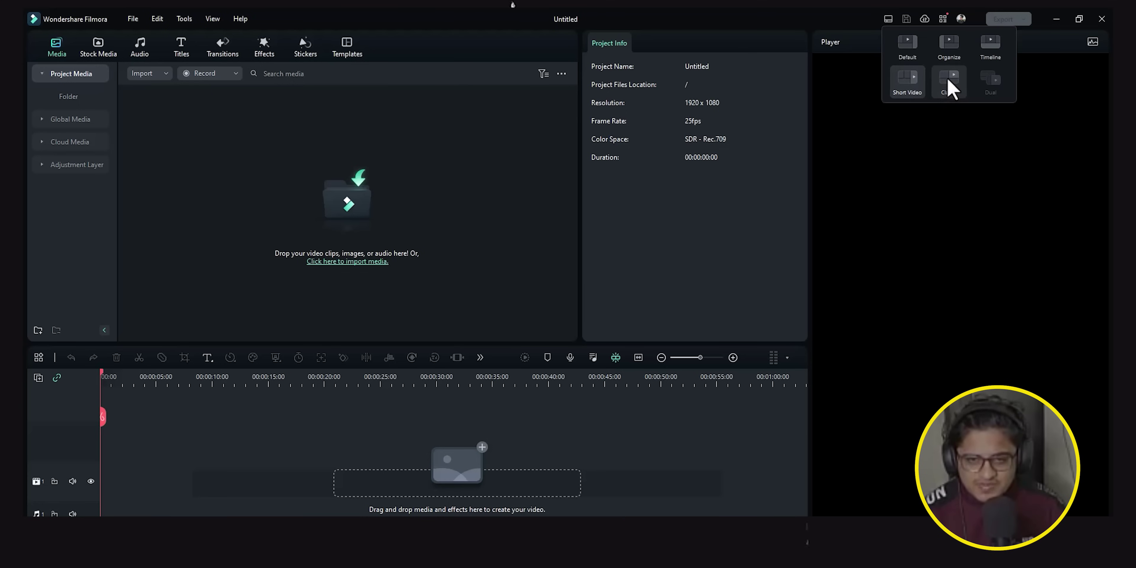
left_click(949, 86)
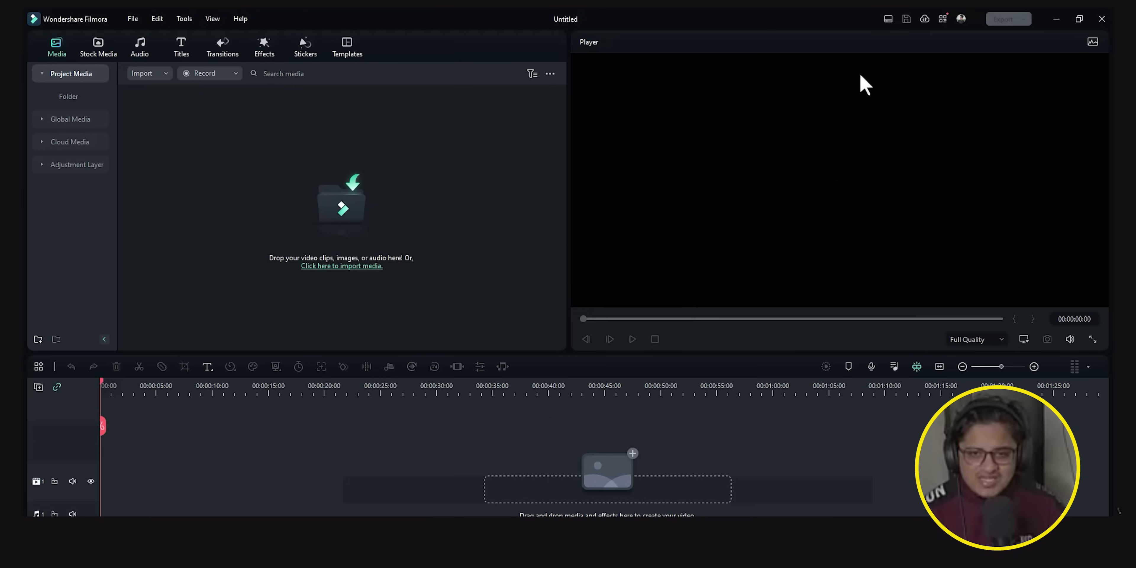
left_click(889, 19)
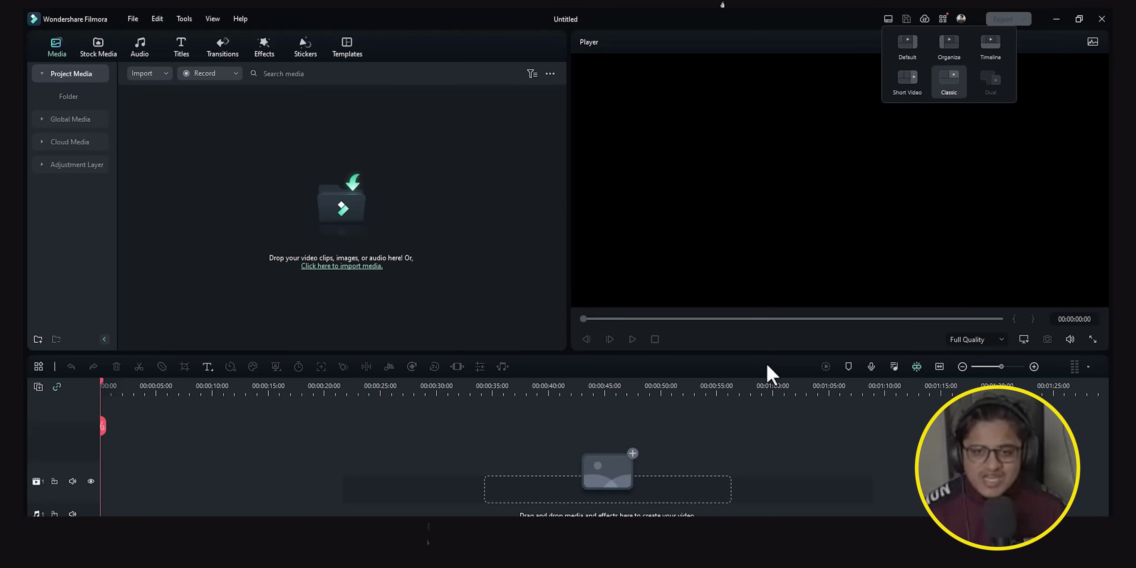
left_click(532, 479)
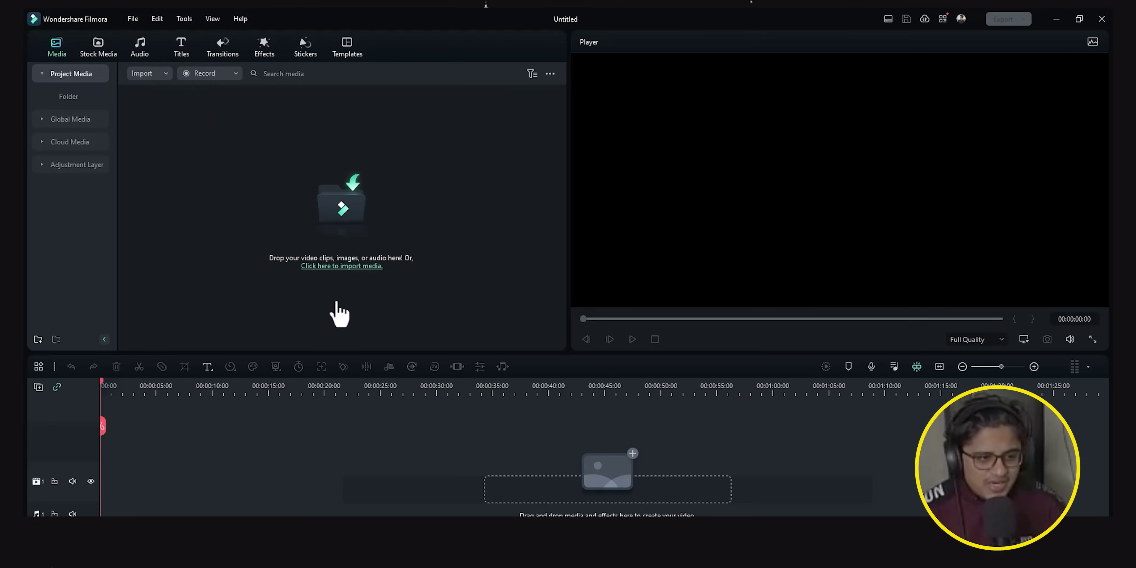
Review the keyboard shortcut presets and the File shortcuts, keeping the Wondershare Filmora preset
left_click(131, 20)
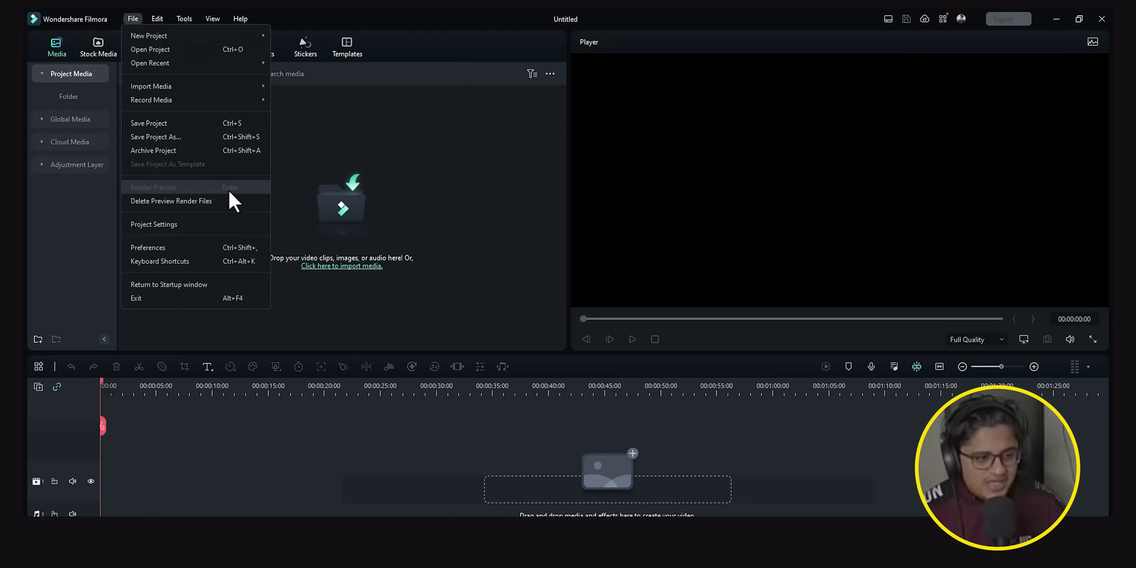
left_click(213, 264)
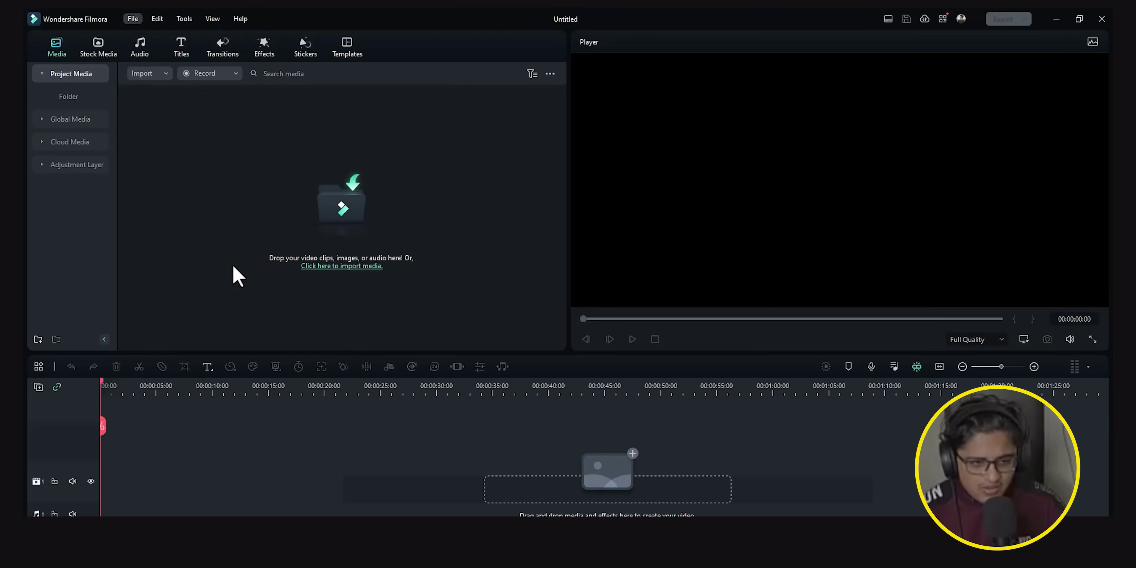
left_click(634, 141)
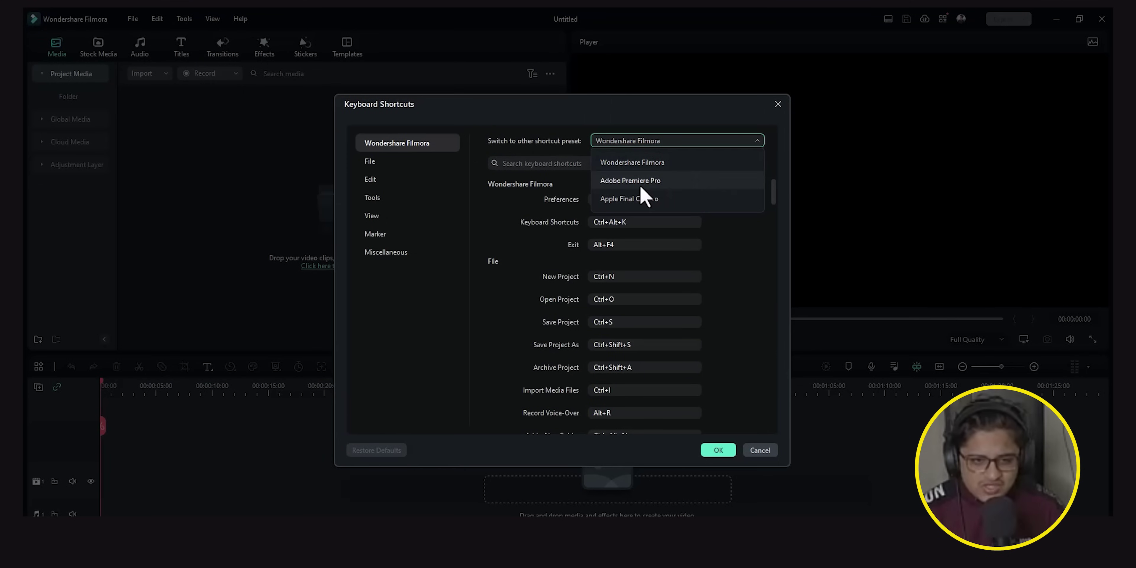
left_click(620, 182)
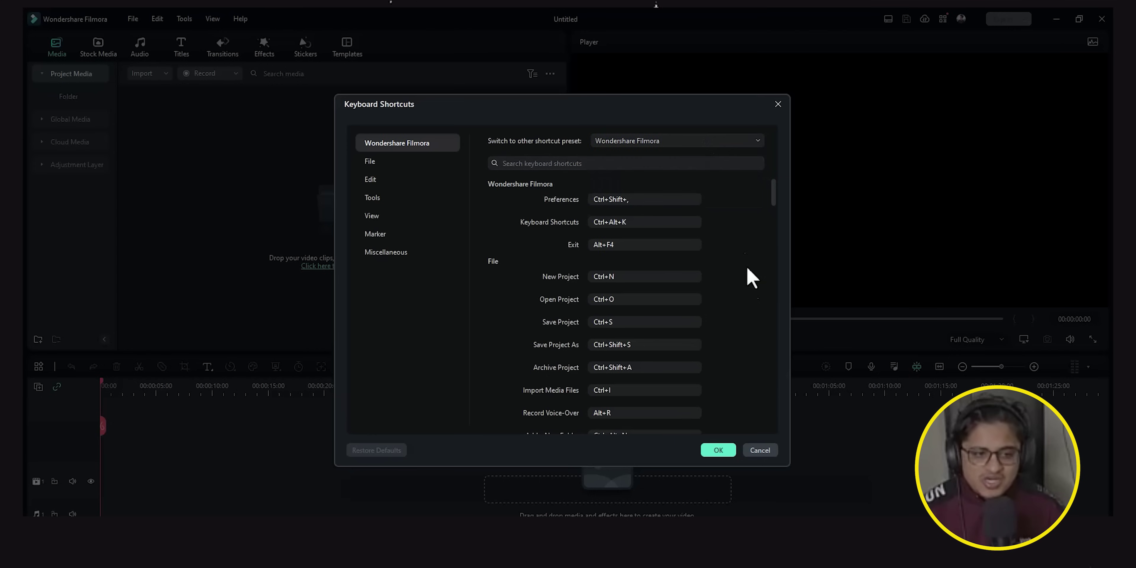
scroll(631, 247, "down", 1)
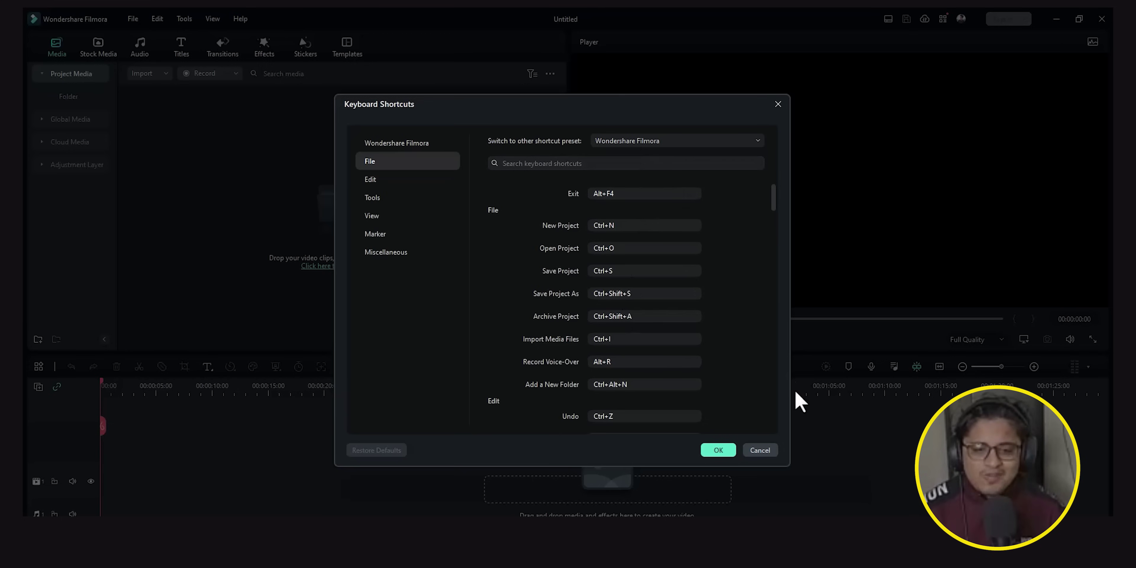
left_click(728, 451)
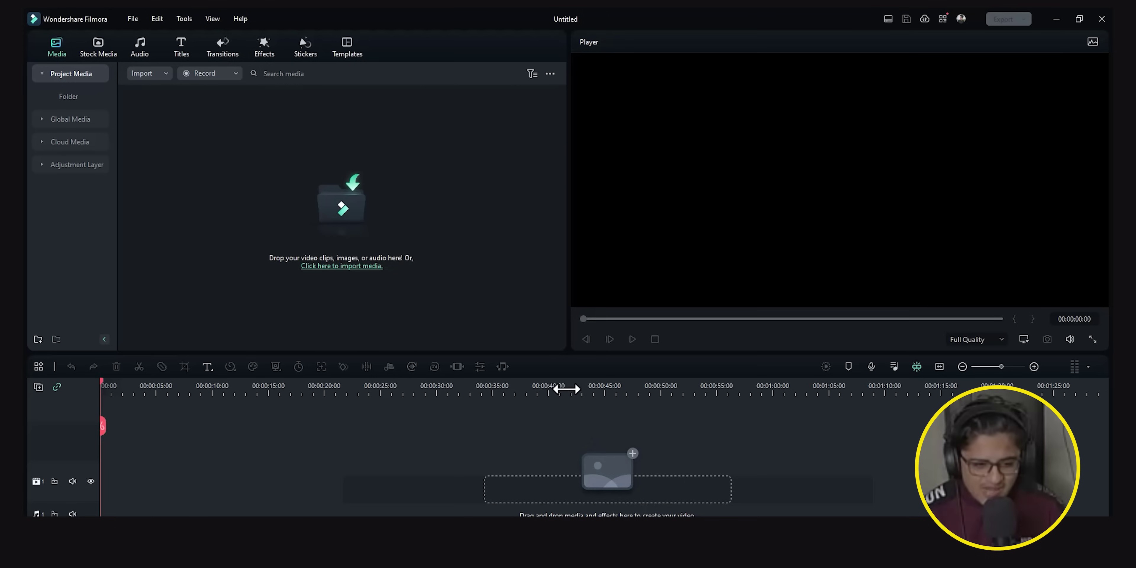
Zoom in on the empty timeline until its ruler is marked in one-second intervals
left_click_drag(563, 388, 587, 394)
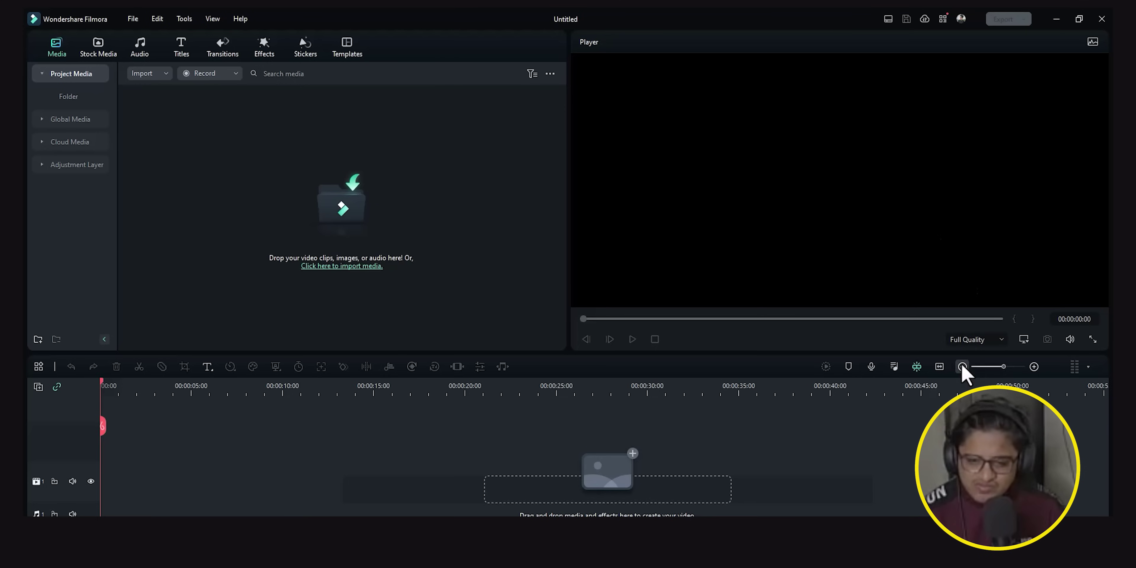
mouse_move(1004, 367)
left_mouse_down()
mouse_move(979, 368)
mouse_move(1014, 375)
left_mouse_up()
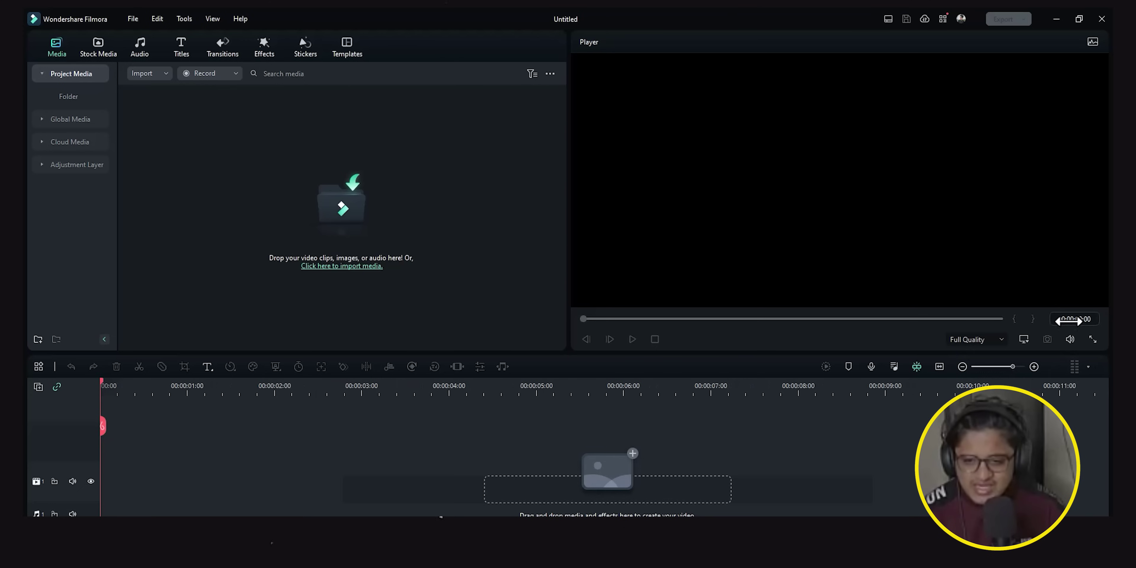
Import Filmora Live Edit Video.mp4 from the Filmora Test Video folder into the project media and decline creating a proxy file
left_click(342, 263)
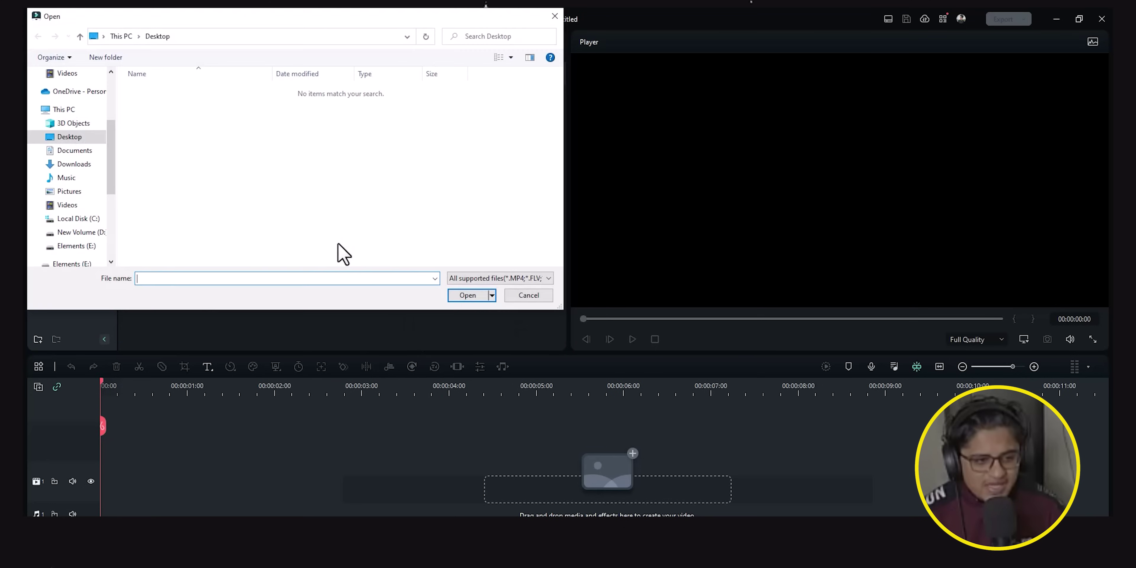
left_click(547, 298)
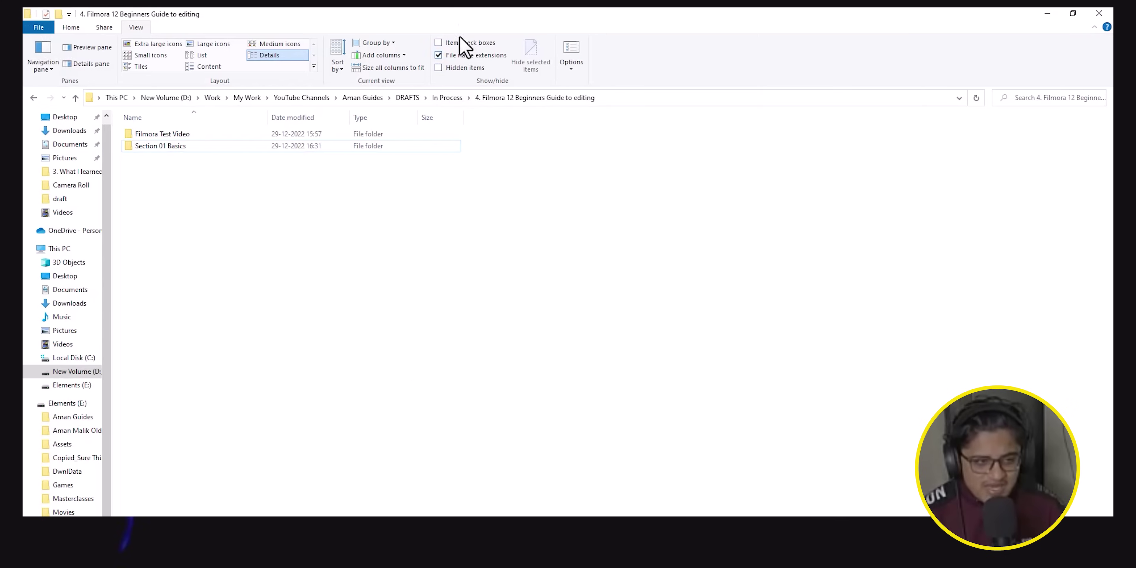
left_click_drag(459, 31, 749, 141)
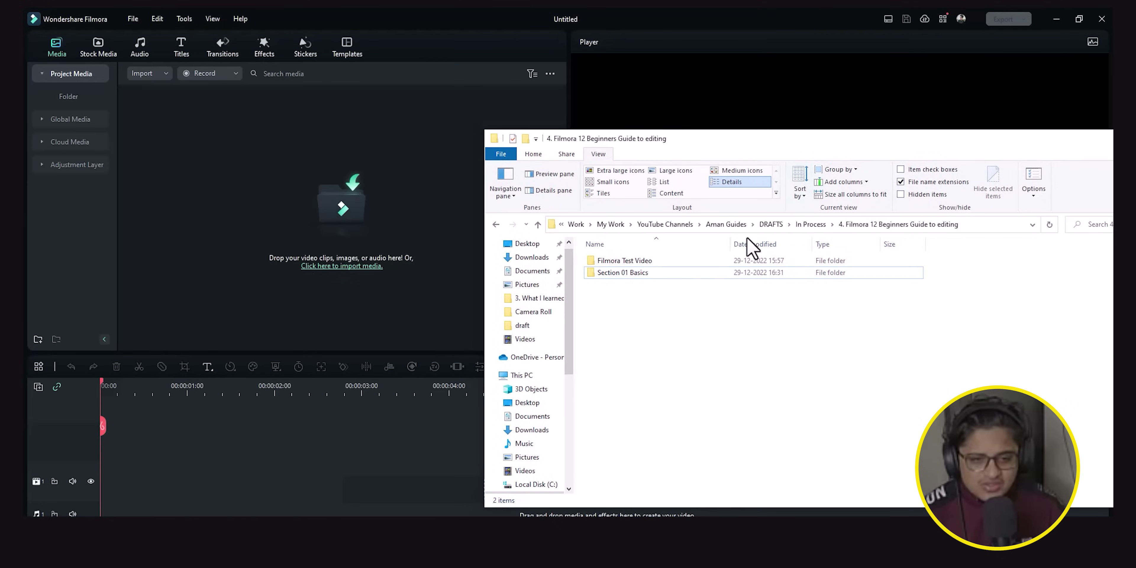
double_click(649, 260)
left_click(618, 289)
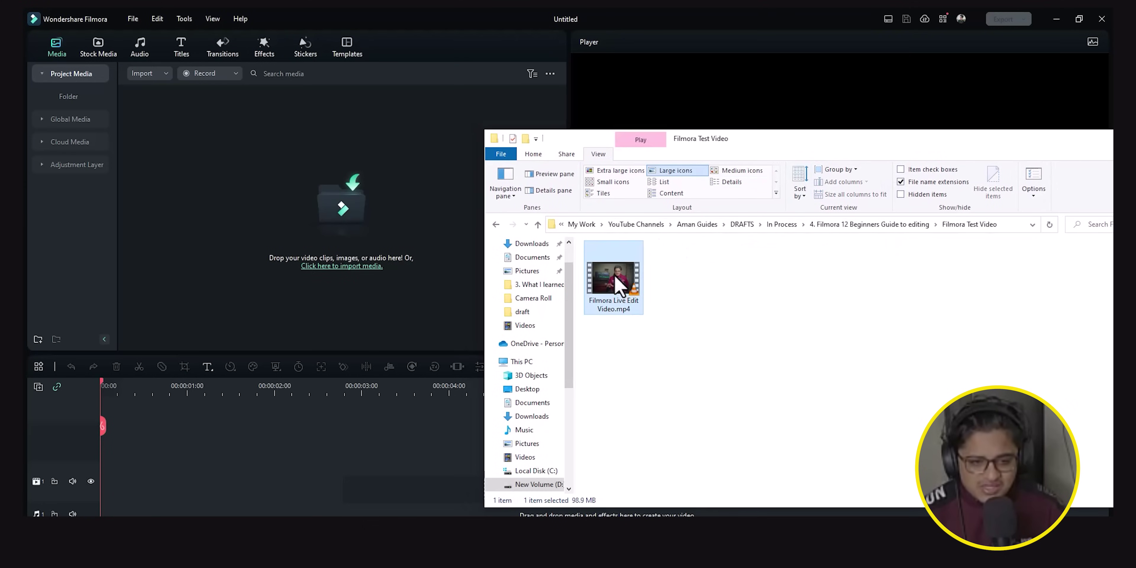
left_click_drag(615, 287, 286, 210)
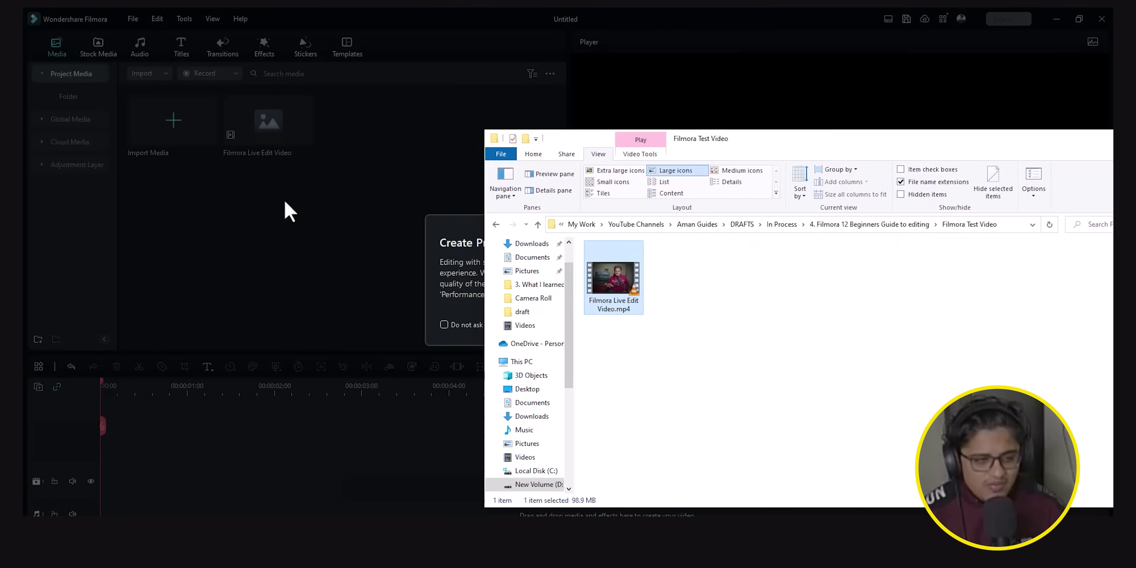
left_click(286, 203)
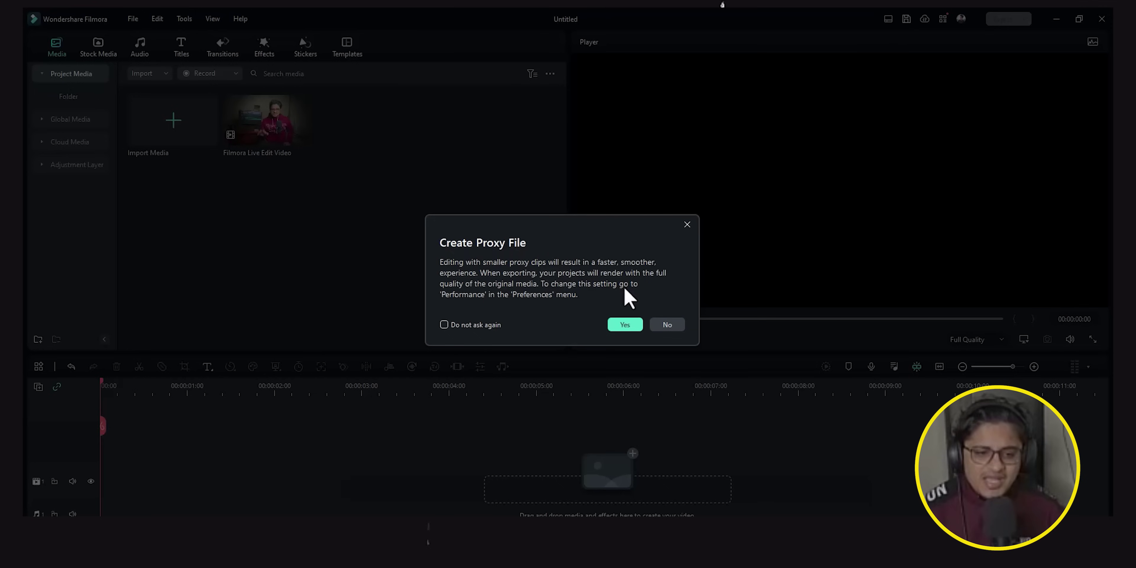
left_click(668, 325)
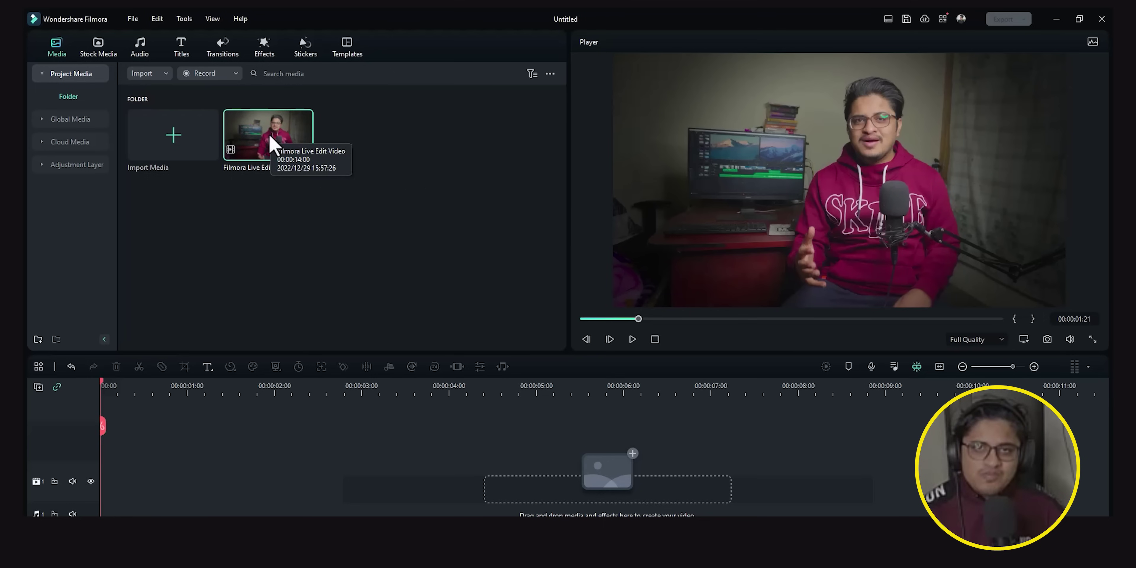
Look through the stock media sources Filmstock, Pexels, Giphy, Pixabay and Unsplash, ending on the Pexels videos
left_click(98, 48)
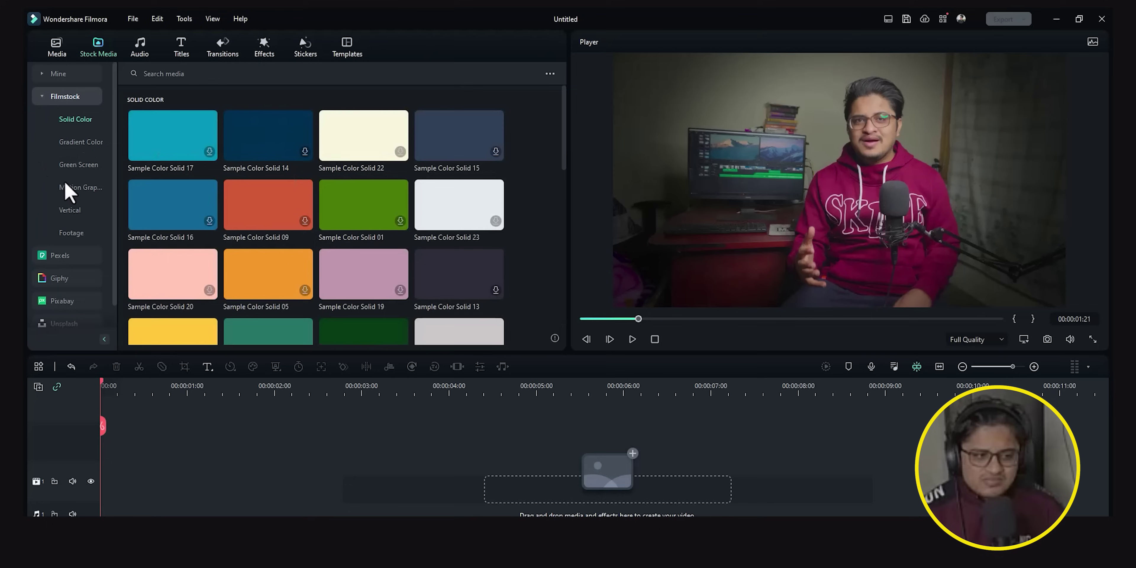
left_click(44, 96)
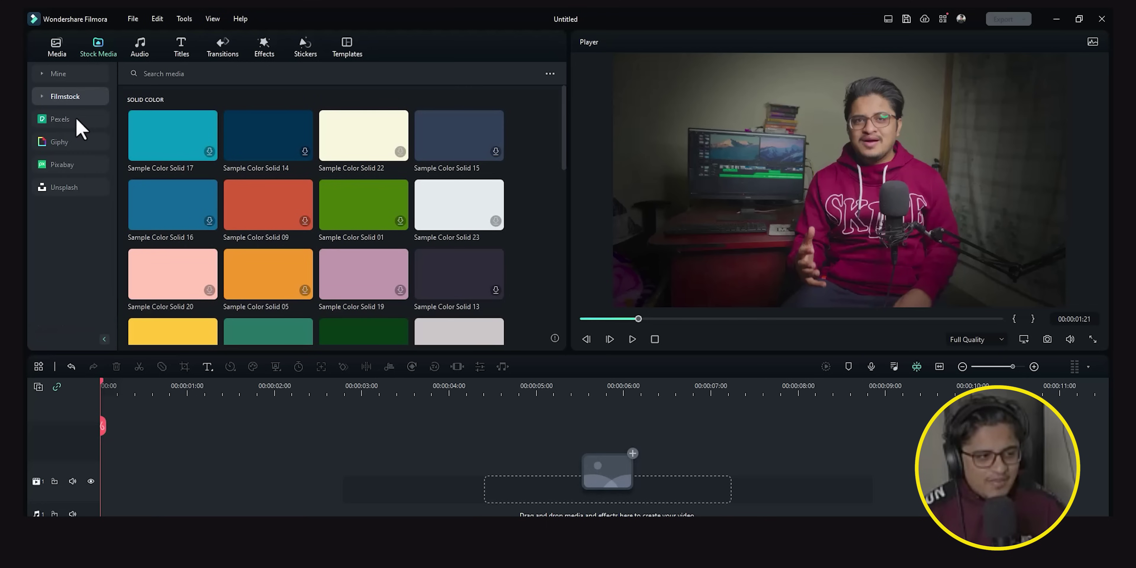
left_click(75, 117)
left_click(73, 140)
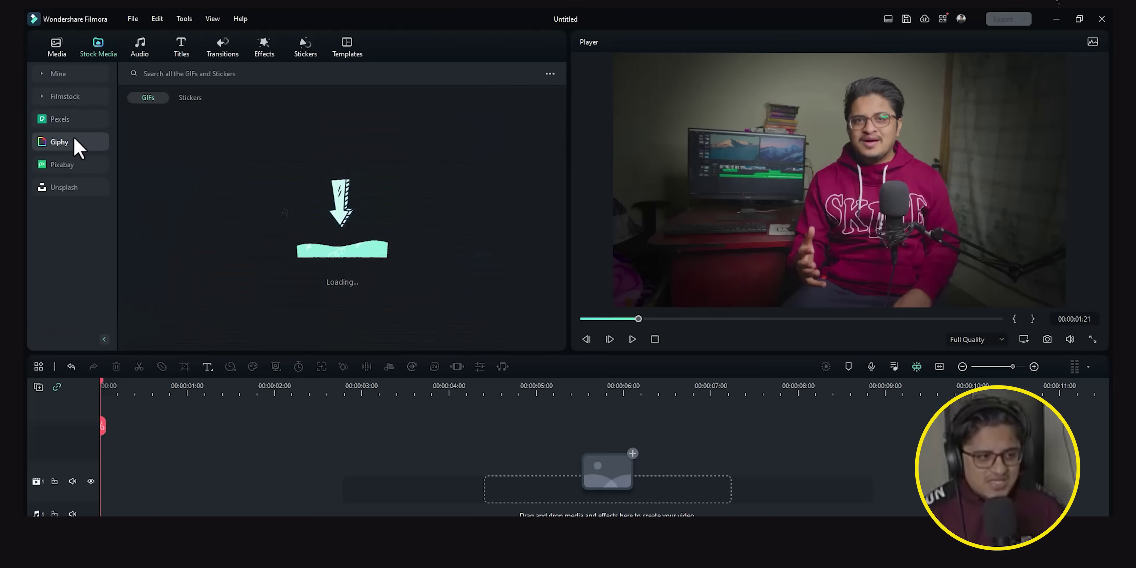
left_click(74, 165)
left_click(73, 187)
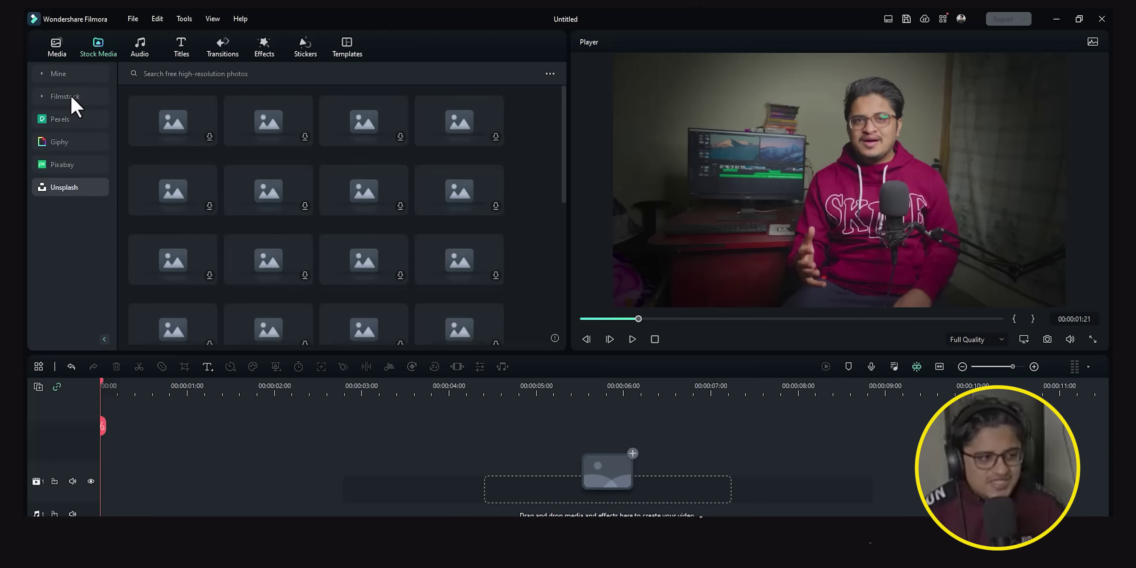
left_click(66, 119)
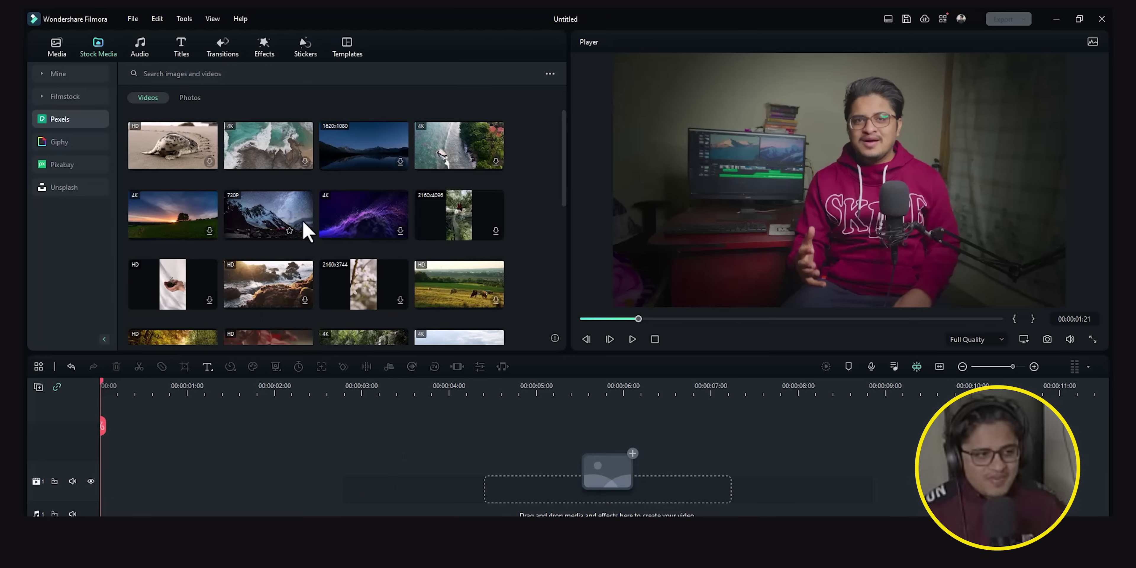
Browse the title library, examining the trending, Christmas, Lower Thirds and 3D Titles categories
left_click(179, 46)
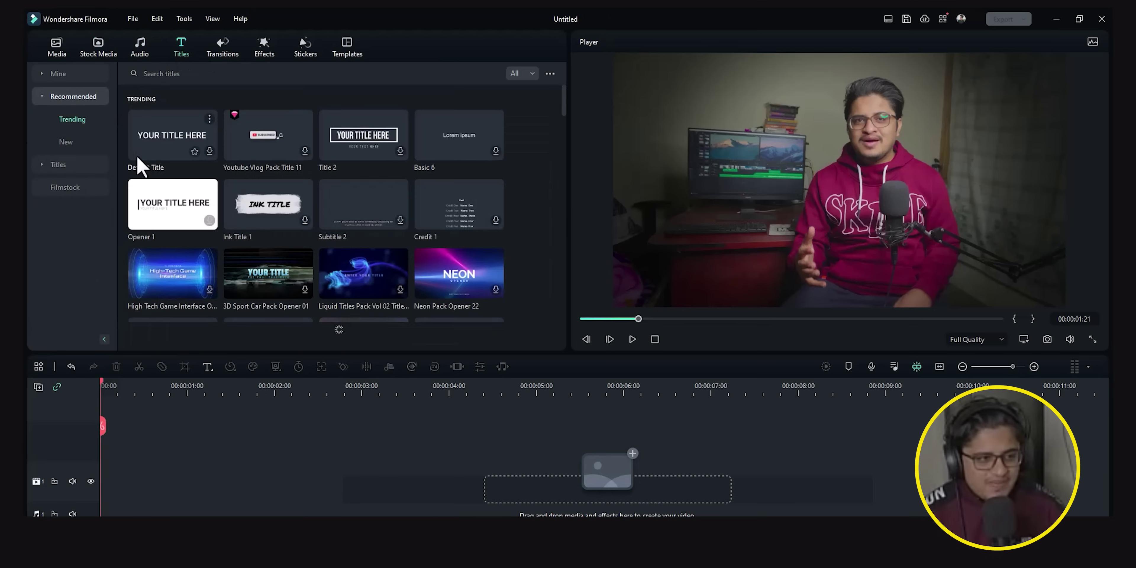
scroll(357, 189, "down", 3)
scroll(378, 208, "down", 10)
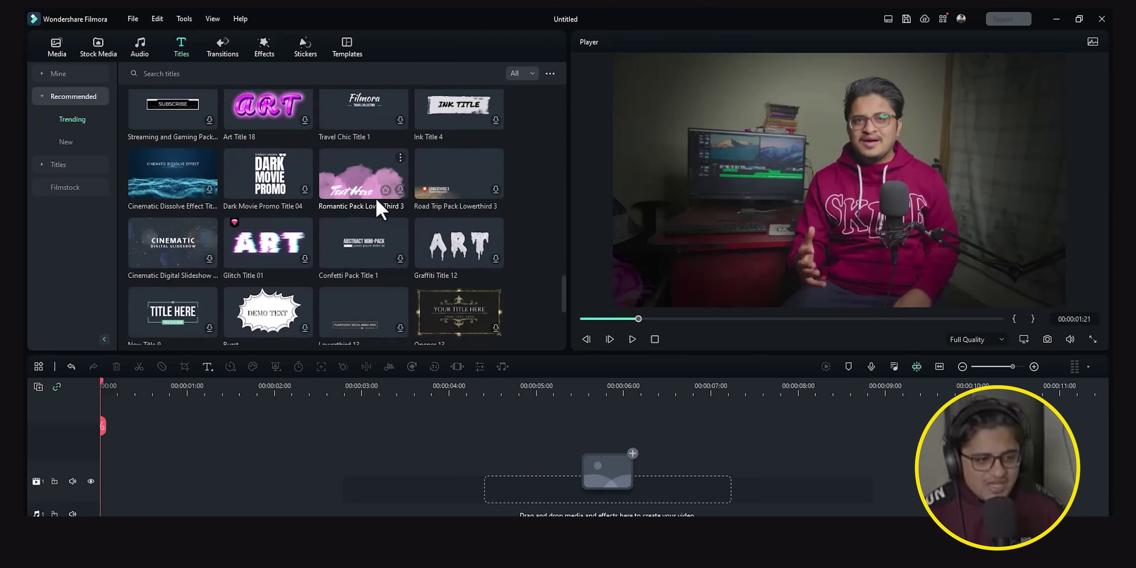
left_click(58, 165)
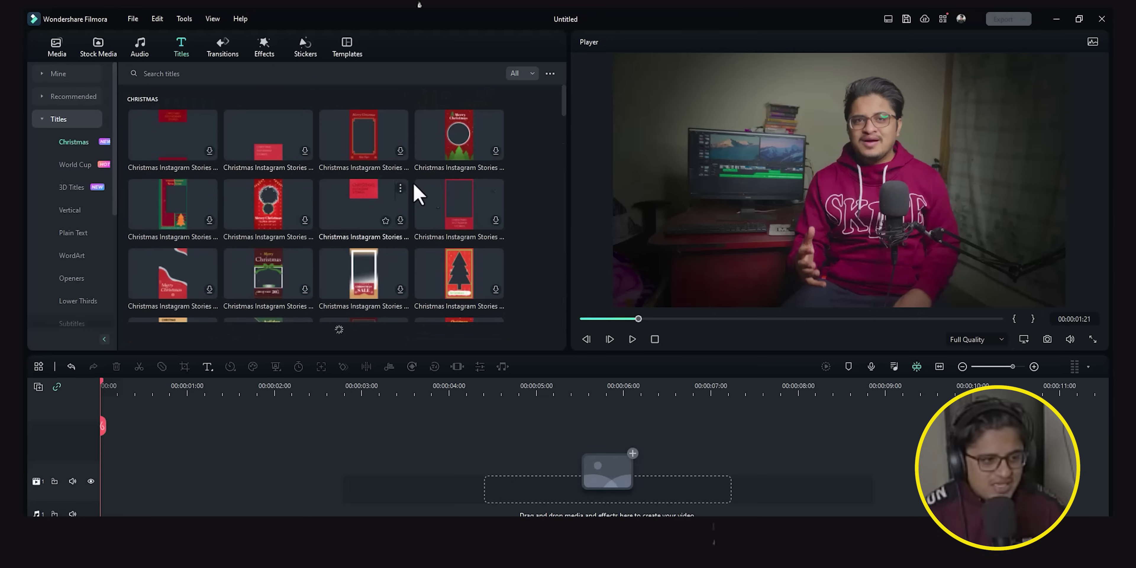
scroll(456, 198, "up", 3)
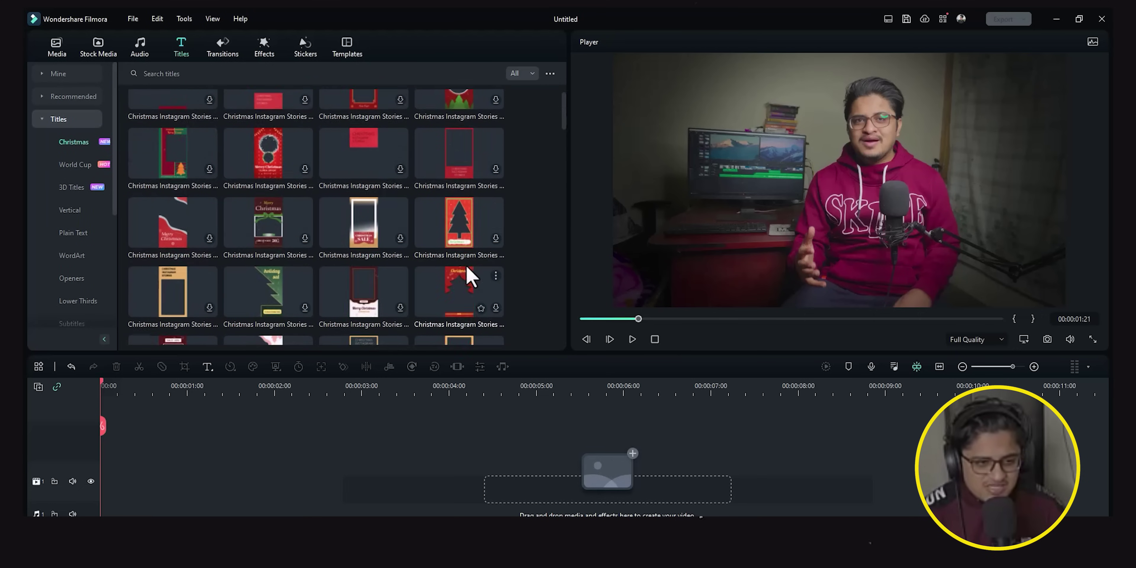
scroll(246, 274, "down", 5)
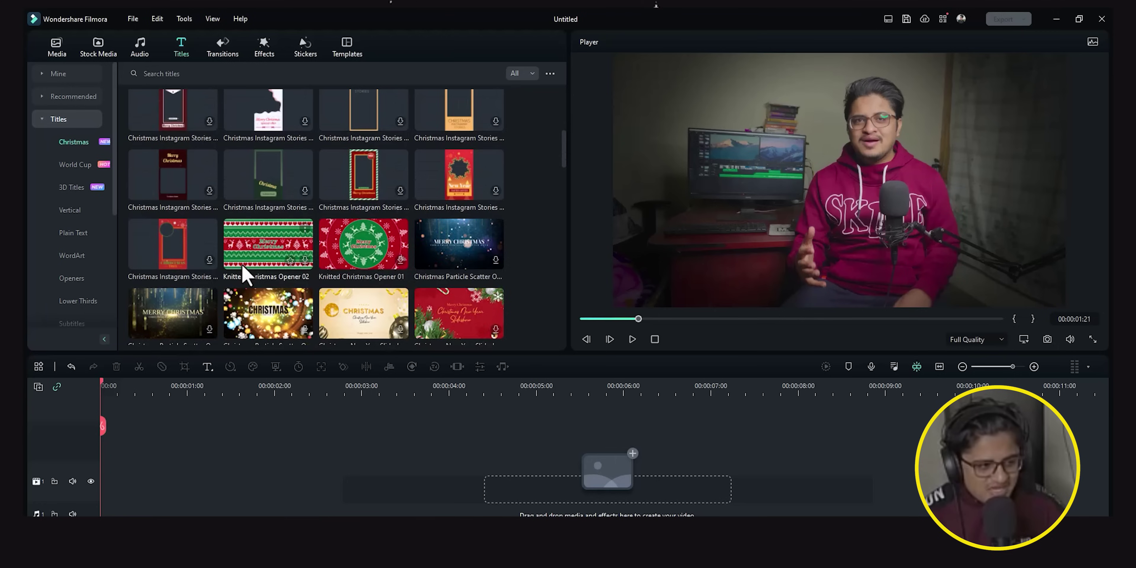
scroll(247, 274, "down", 2)
left_click(71, 304)
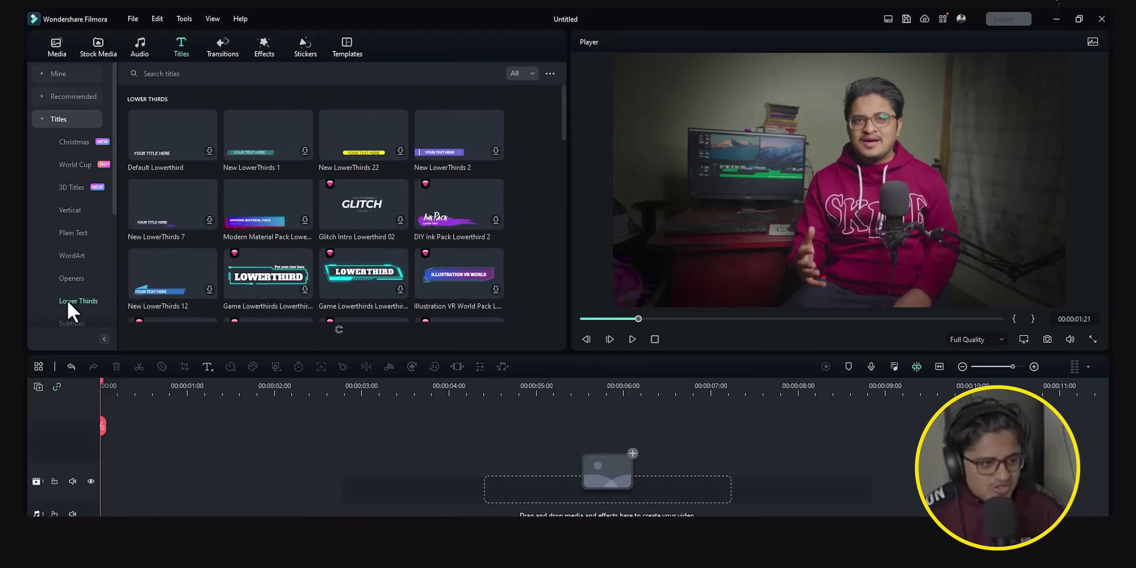
left_click(68, 189)
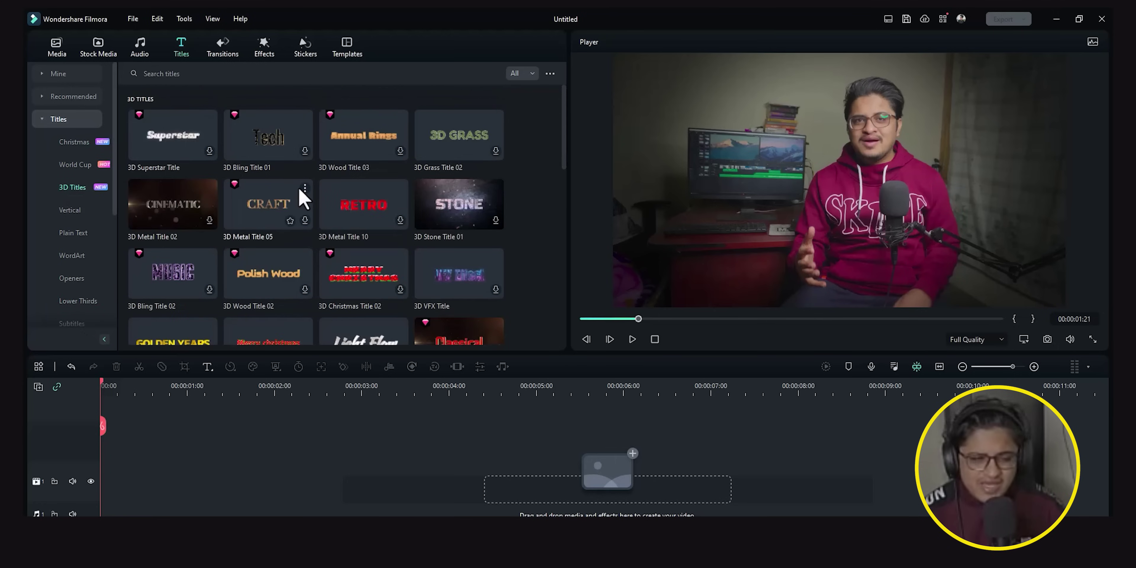
View the transitions, effects, stickers and templates libraries one after another
left_click(223, 48)
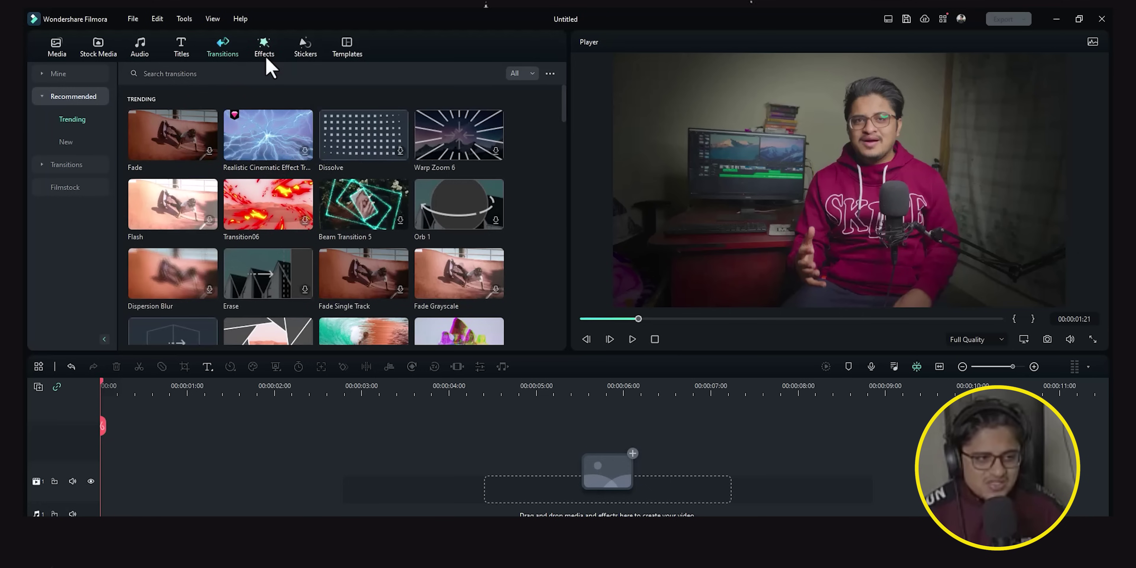
left_click(266, 52)
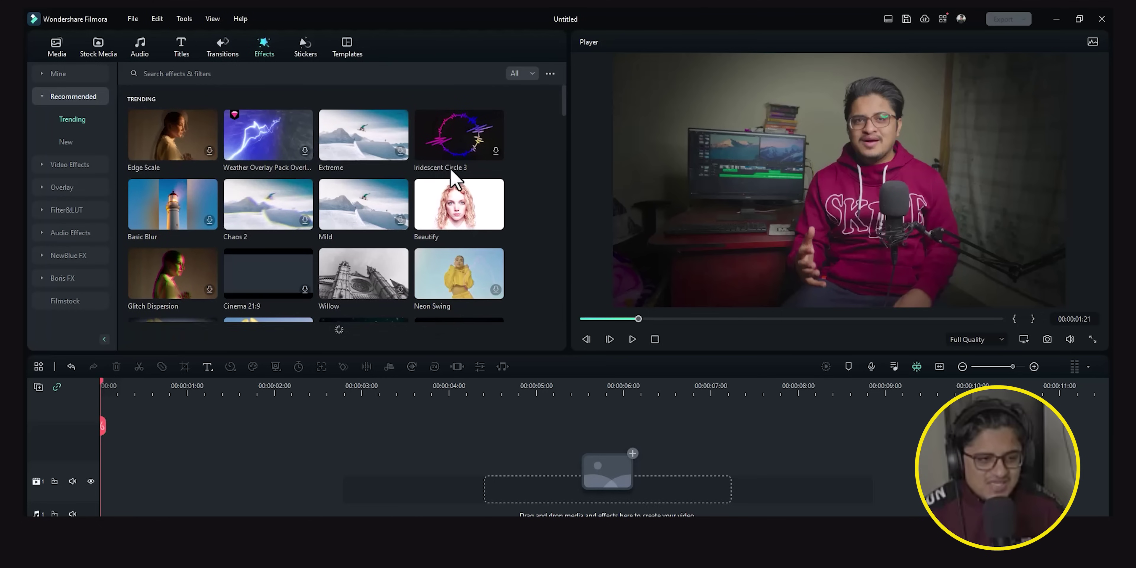
left_click(308, 53)
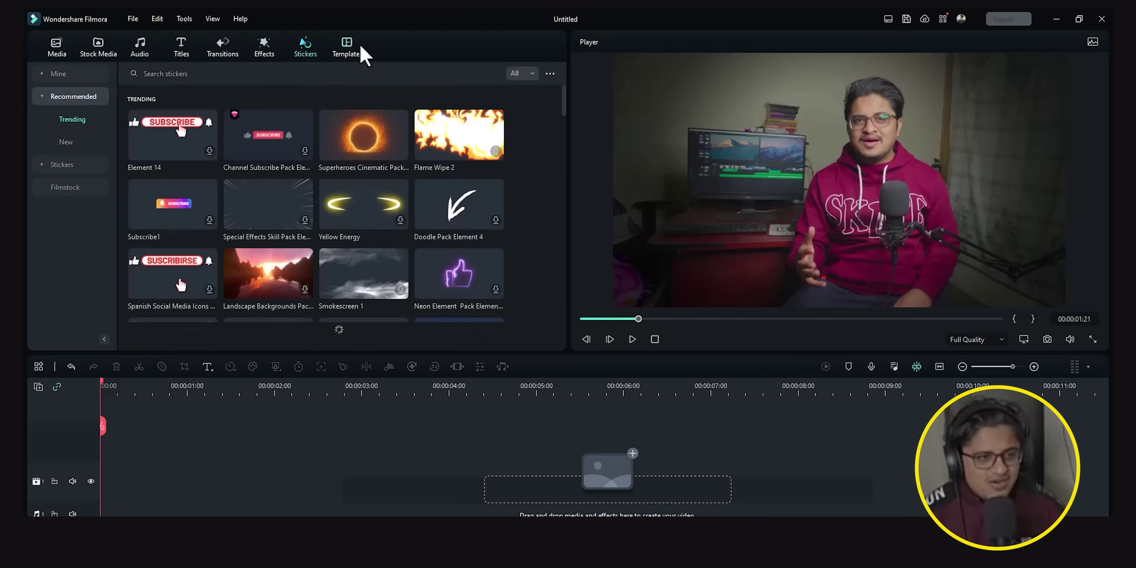
left_click(358, 52)
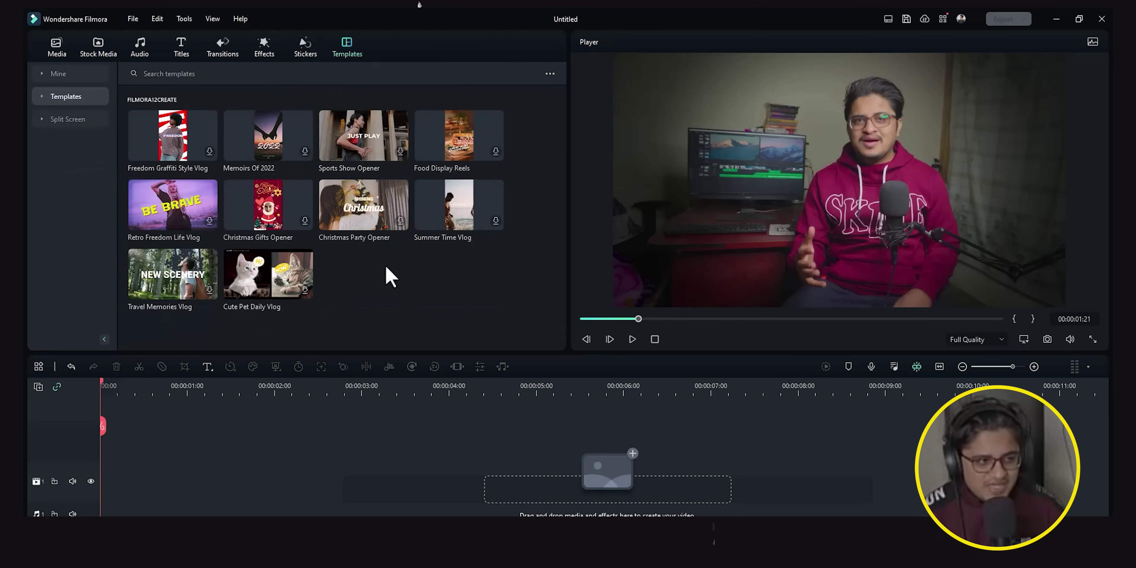
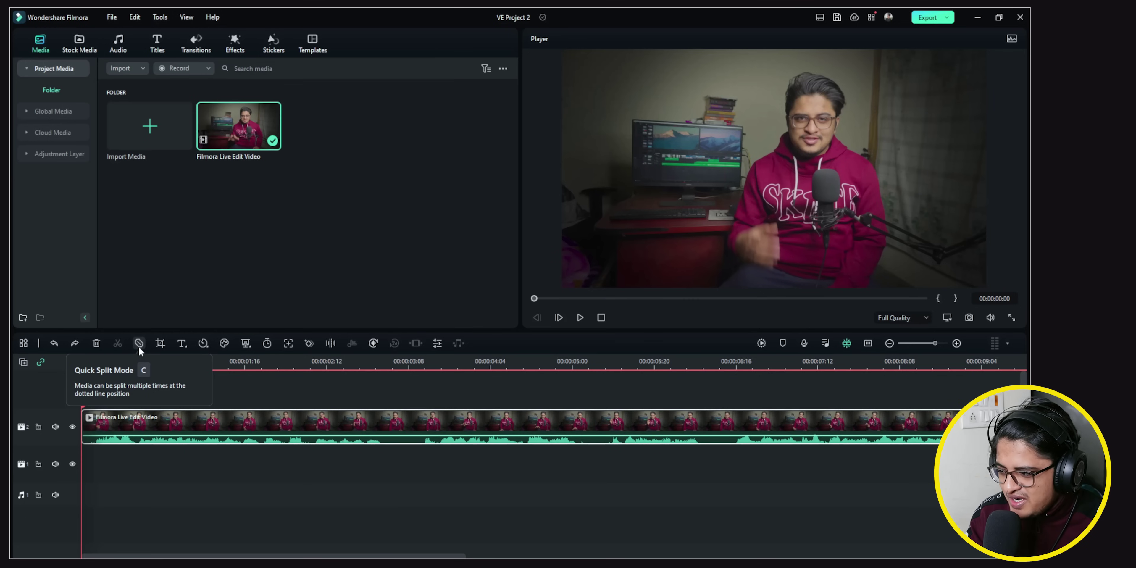
Split the Filmora Live Edit Video clip at about 5 and 9 seconds using Quick Split Mode
left_click(139, 344)
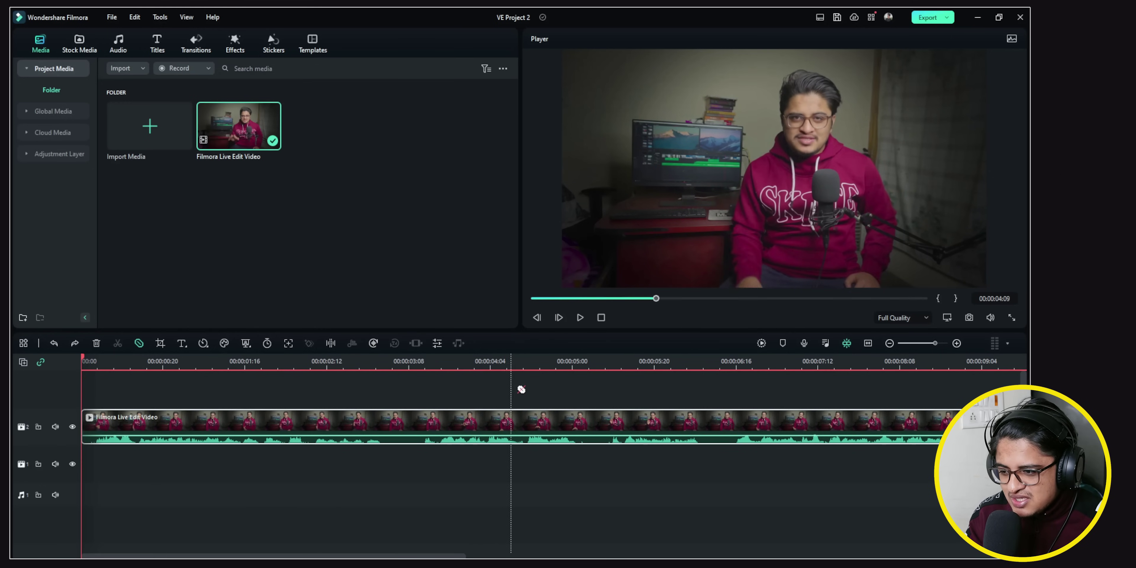
left_click(605, 418)
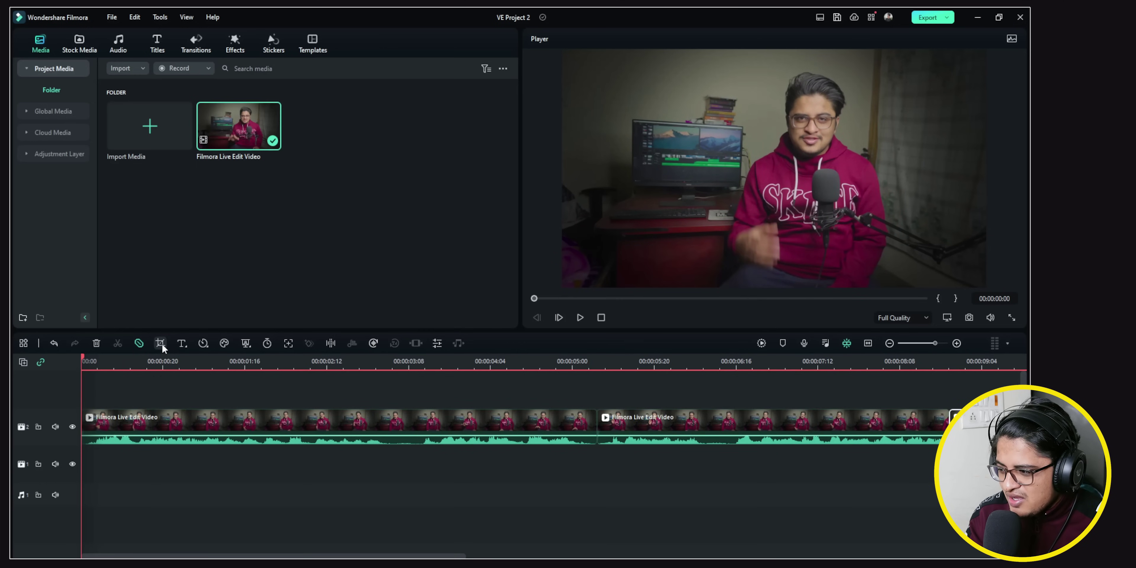
Crop the last clip segment to a 9:16 frame of 1215 x 2160 around the speaker and check it in the player
left_click(158, 342)
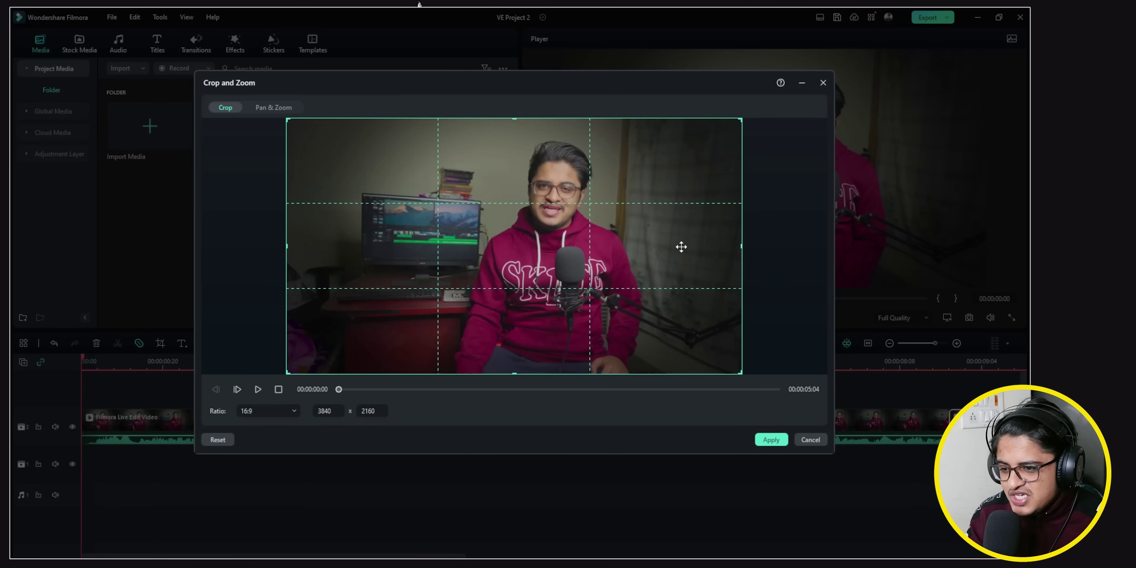
left_click_drag(291, 372, 376, 330)
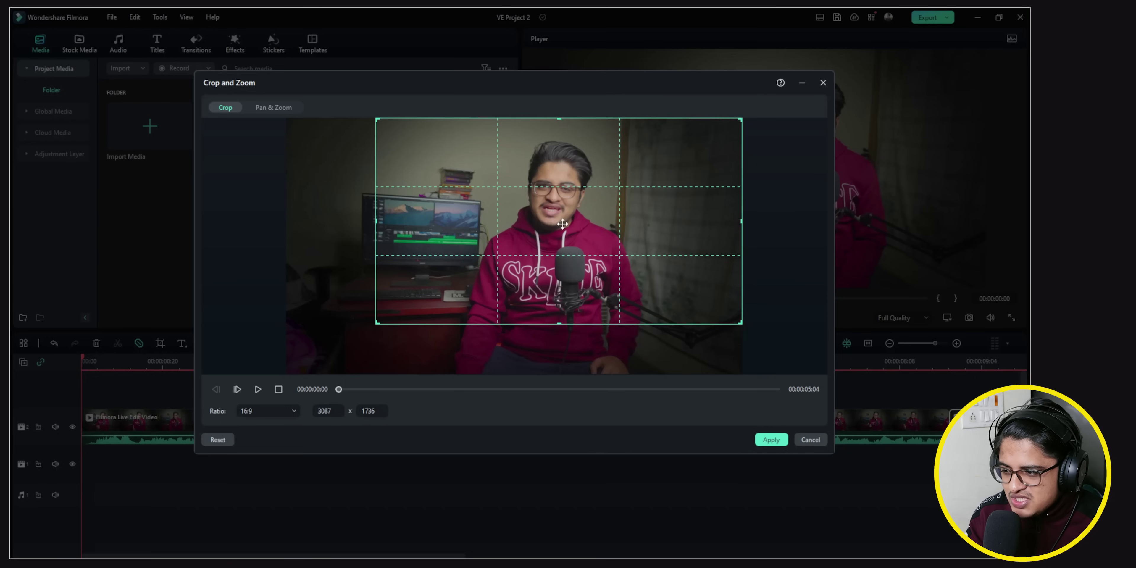
left_click(261, 413)
left_click(261, 412)
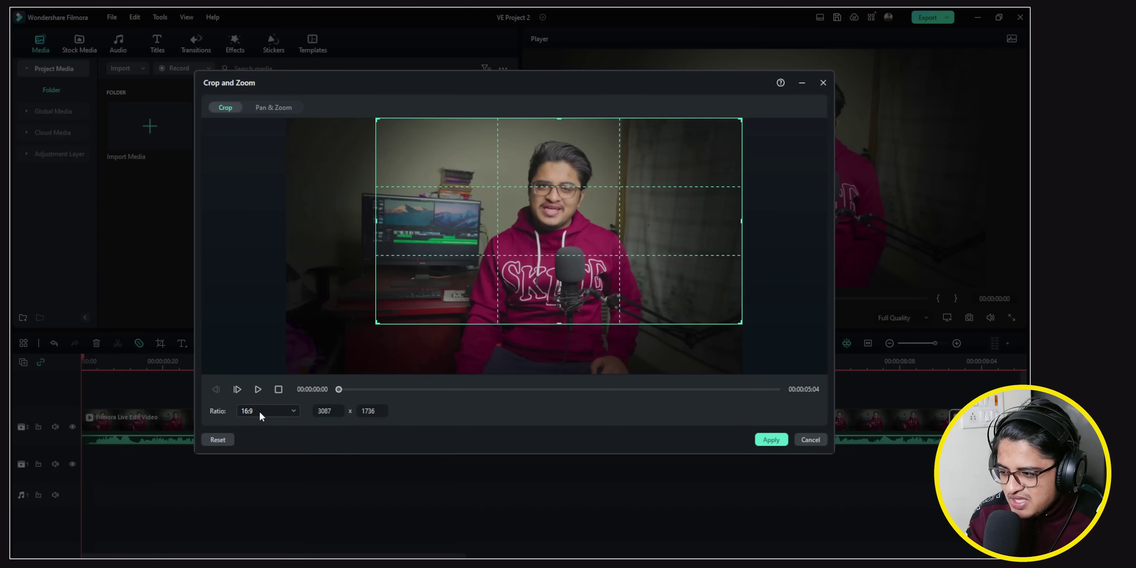
left_click(259, 413)
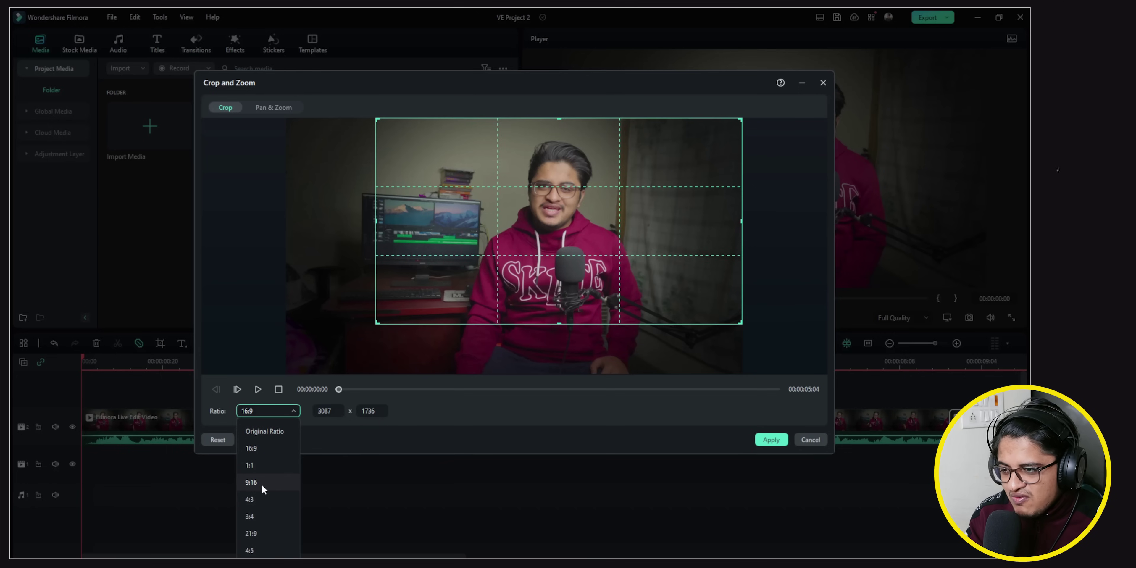
left_click(262, 483)
left_click_drag(462, 275, 562, 283)
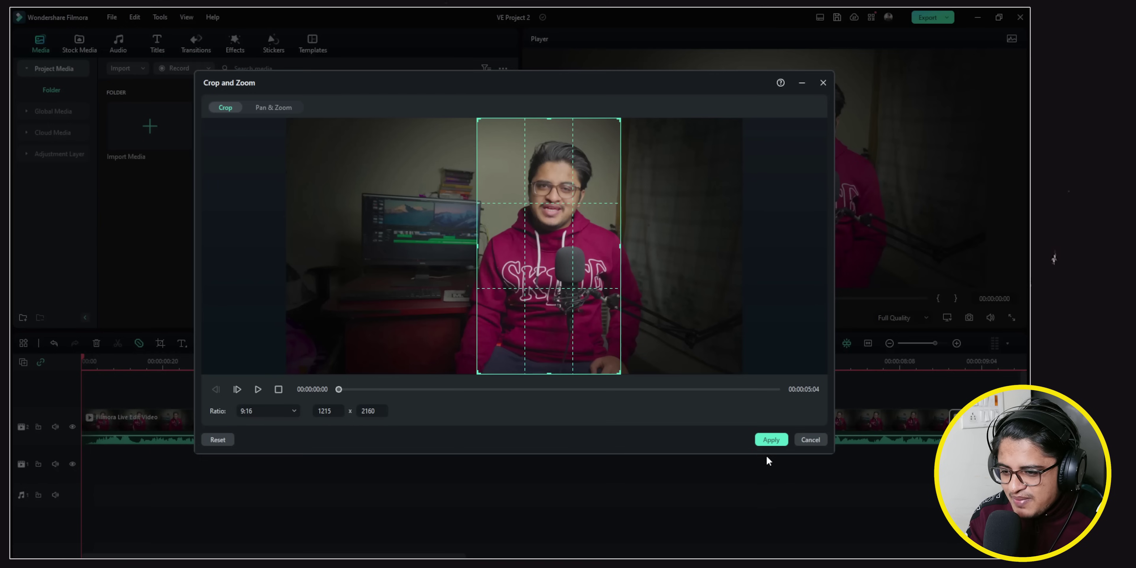
left_click(771, 439)
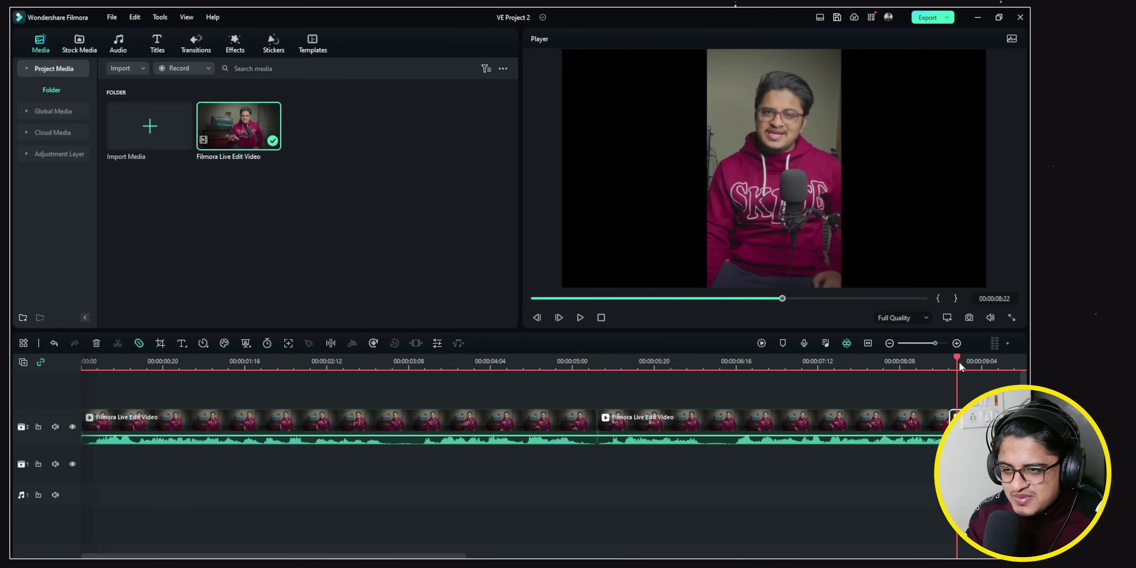
left_click_drag(966, 363, 963, 365)
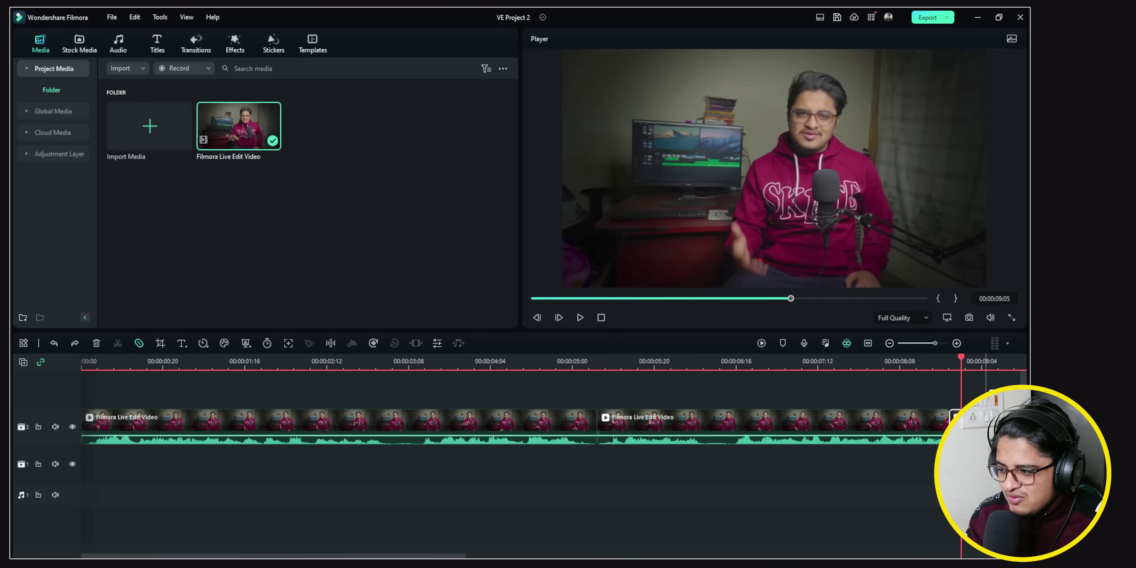
Add a Quick Text title at 00:00:01:19 and enter a person's full name followed by "is best" as its text
left_click(183, 344)
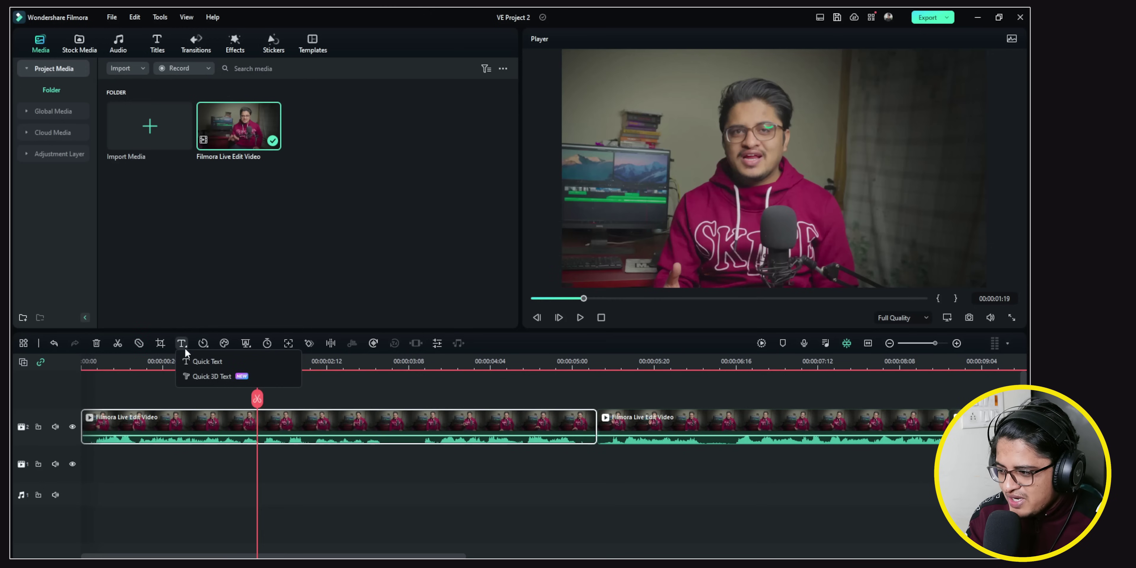
left_click(238, 367)
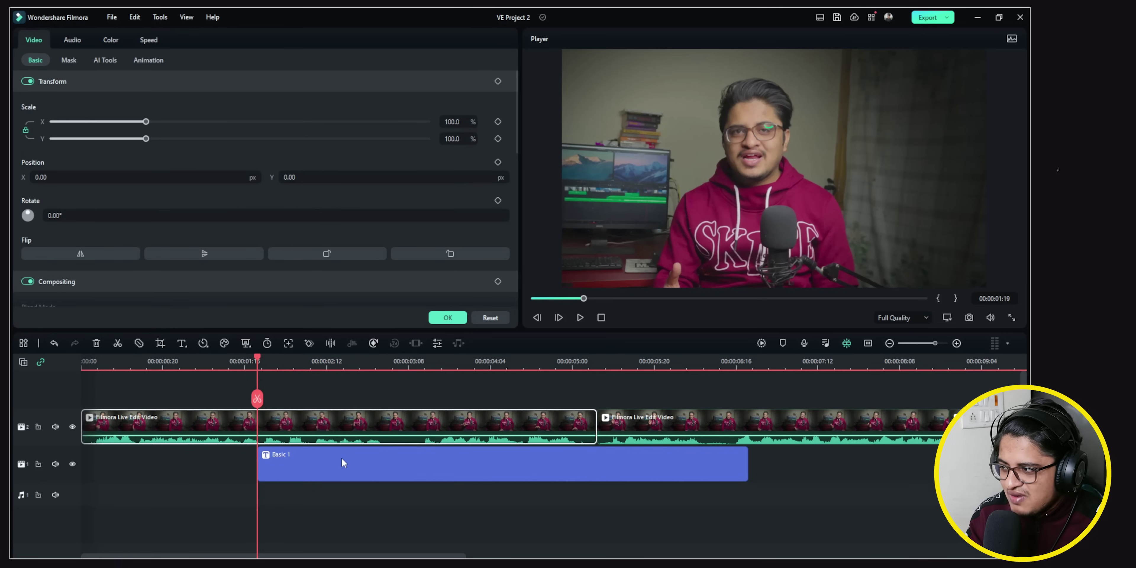
left_click(345, 462)
key("ctrl+a")
type("aman ma")
type("lik")
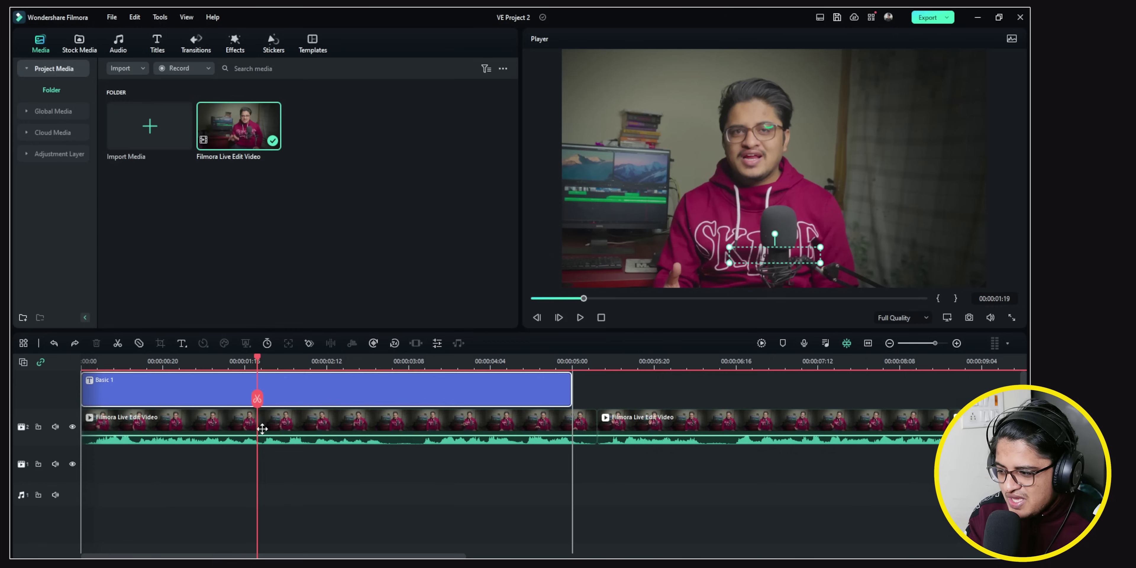
Place the title clip on a new track above the video and move its text to the upper-left of the picture
left_click_drag(262, 429, 264, 478)
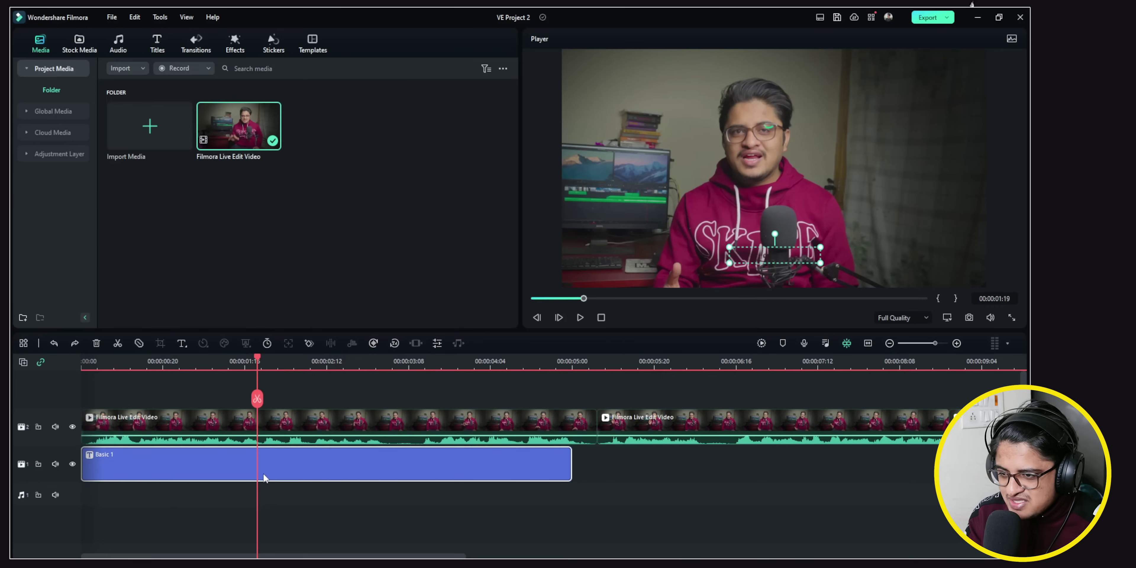
left_click_drag(395, 471, 389, 397)
left_click_drag(775, 255, 633, 92)
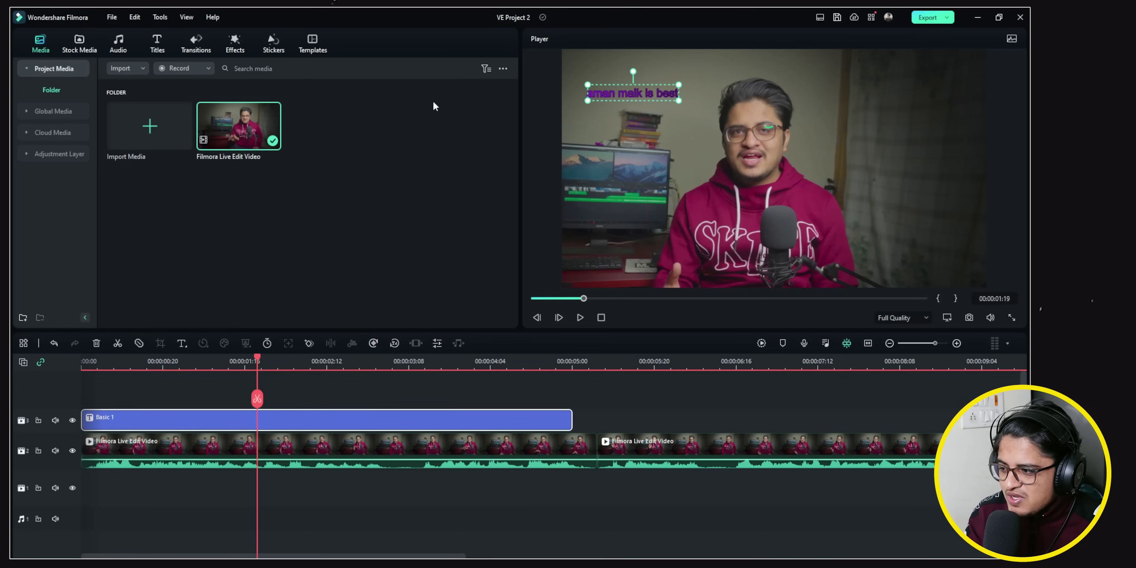
Open the title's text settings and restyle the whole text as bold with a pale cyan fill
left_click(152, 42)
left_click(641, 398)
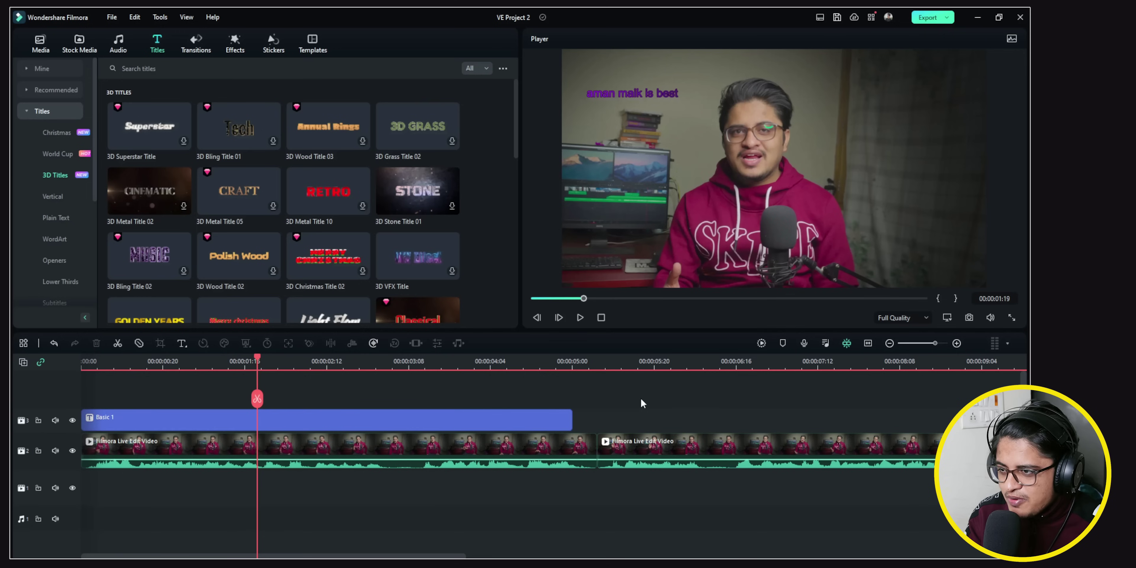
left_click(505, 419)
double_click(656, 87)
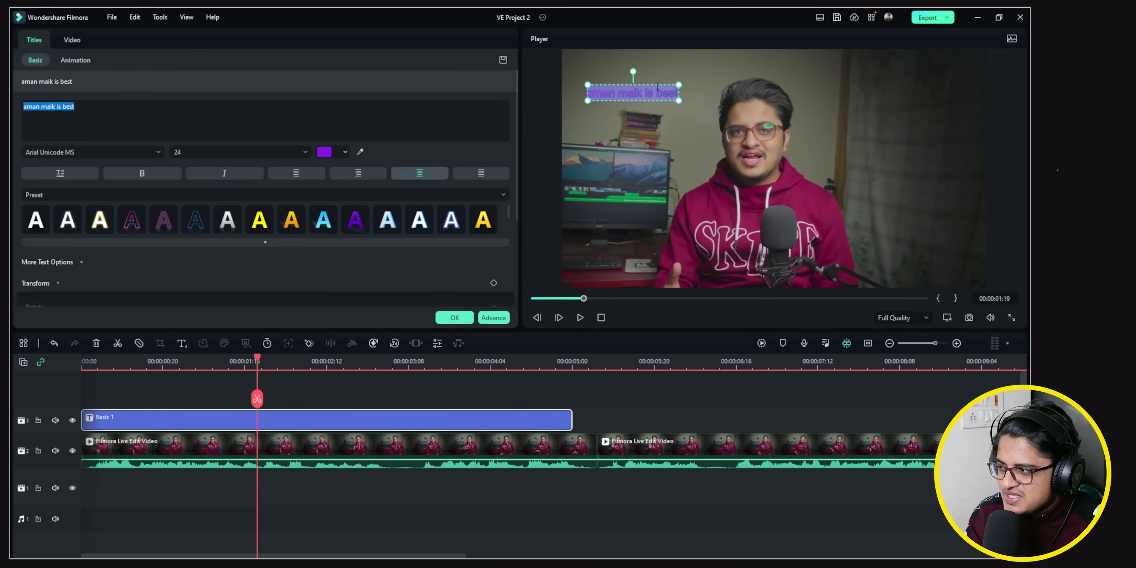
scroll(286, 272, "down", 3)
scroll(126, 233, "down", 1)
scroll(124, 233, "up", 4)
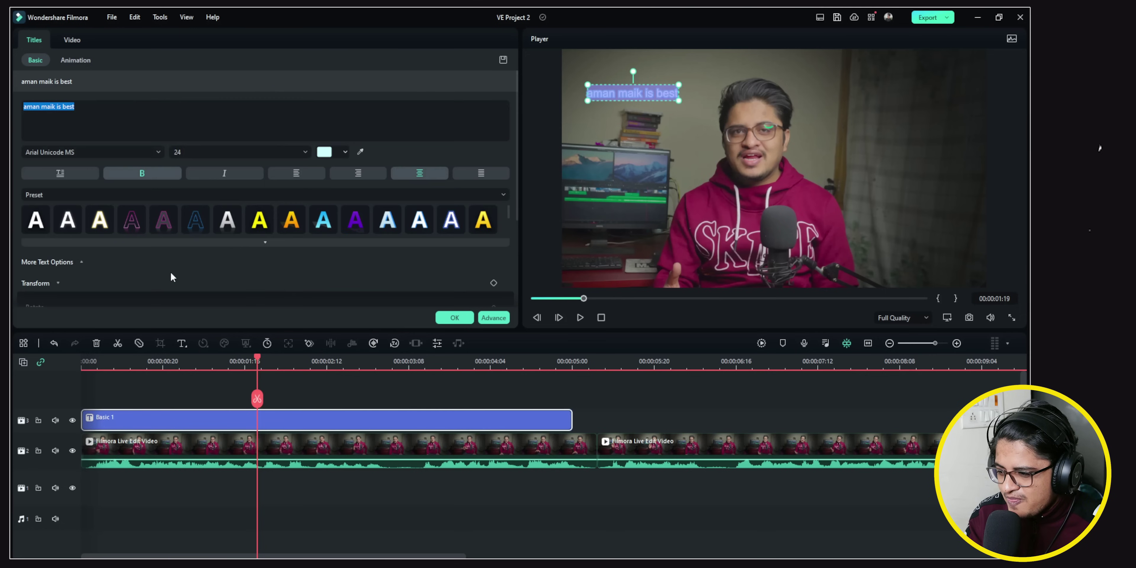
Delete the Basic 1 title clip from the track above the video
left_click(430, 399)
left_click(351, 416)
key("Delete")
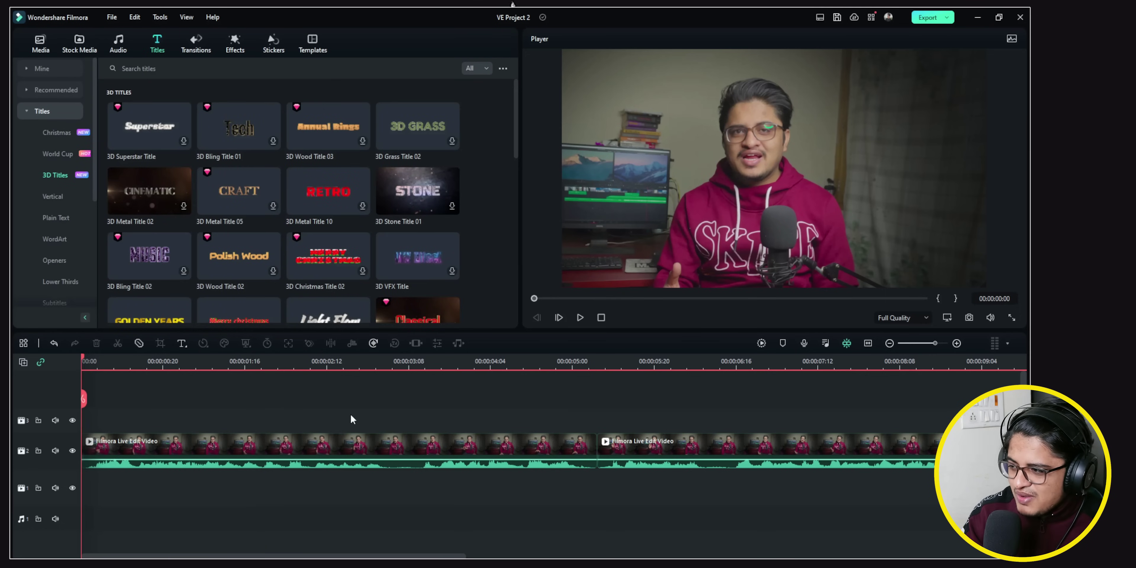
Add a Quick 3D Text title at the start of the timeline and place it on the track above the video
left_click(181, 343)
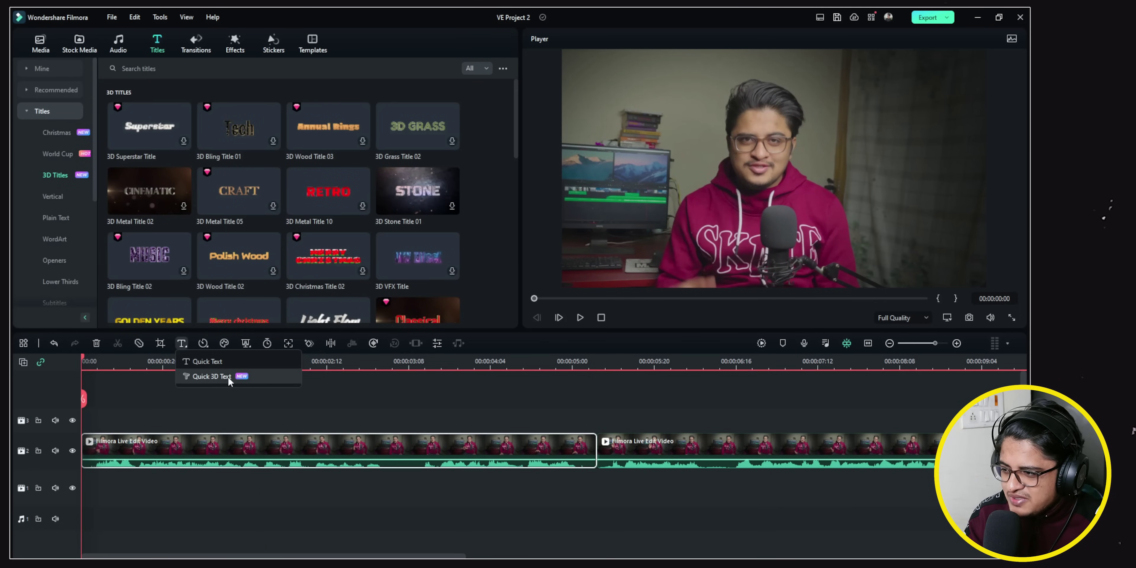
left_click(212, 376)
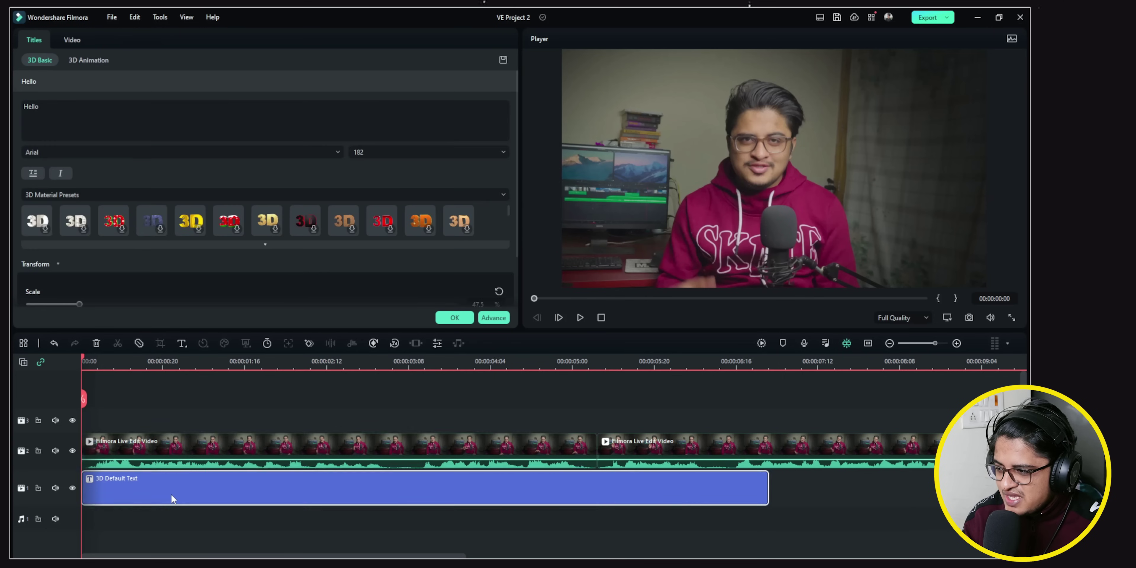
left_click(177, 427)
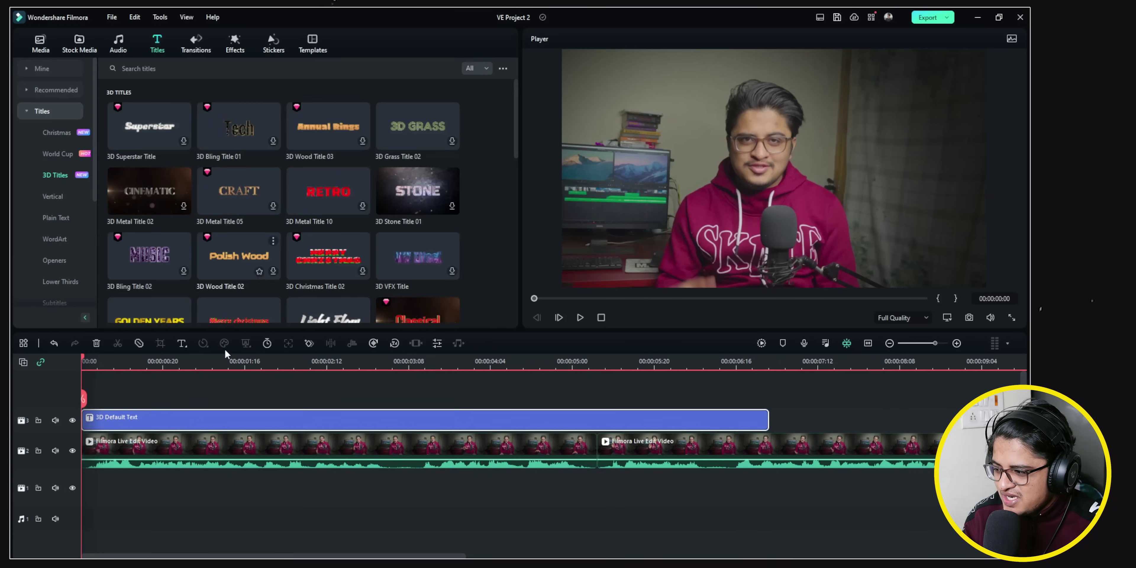
Open the 3D title's settings, apply the light wood 3D material preset and play back its opening animation
double_click(158, 426)
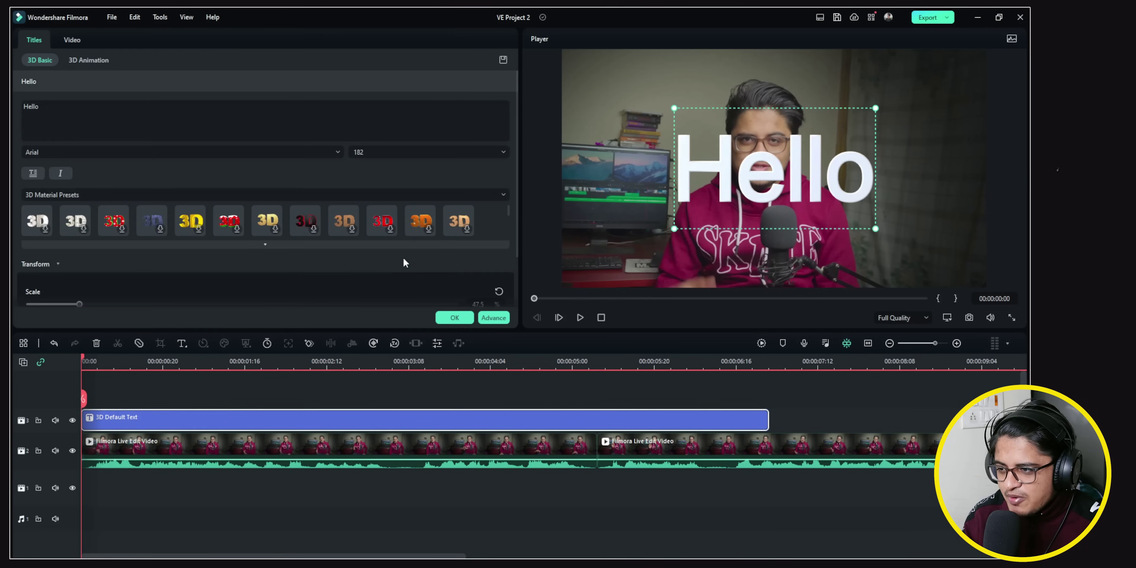
left_click(466, 229)
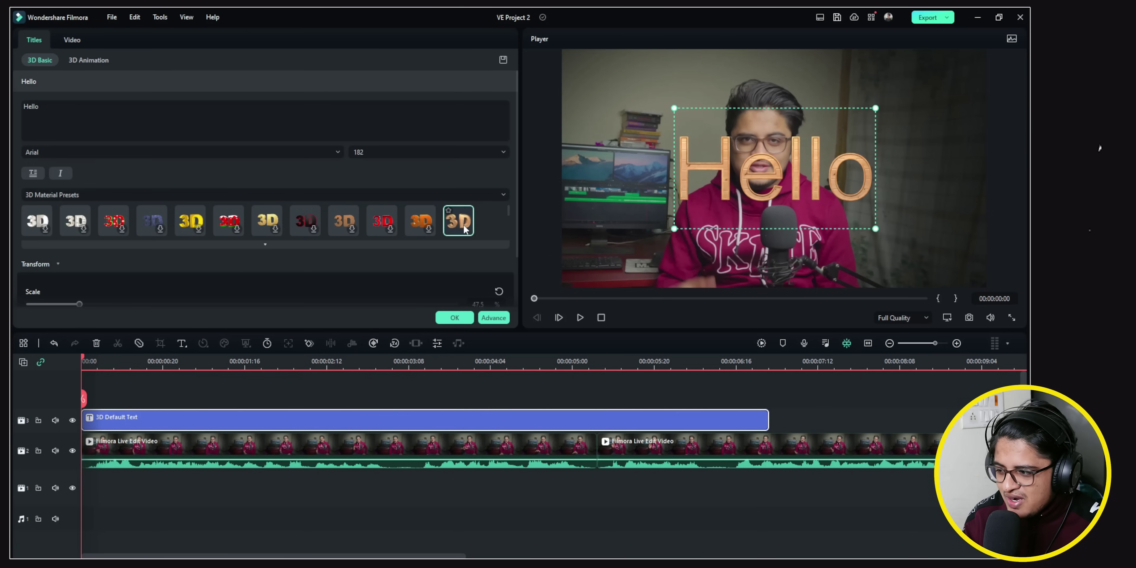
key("space")
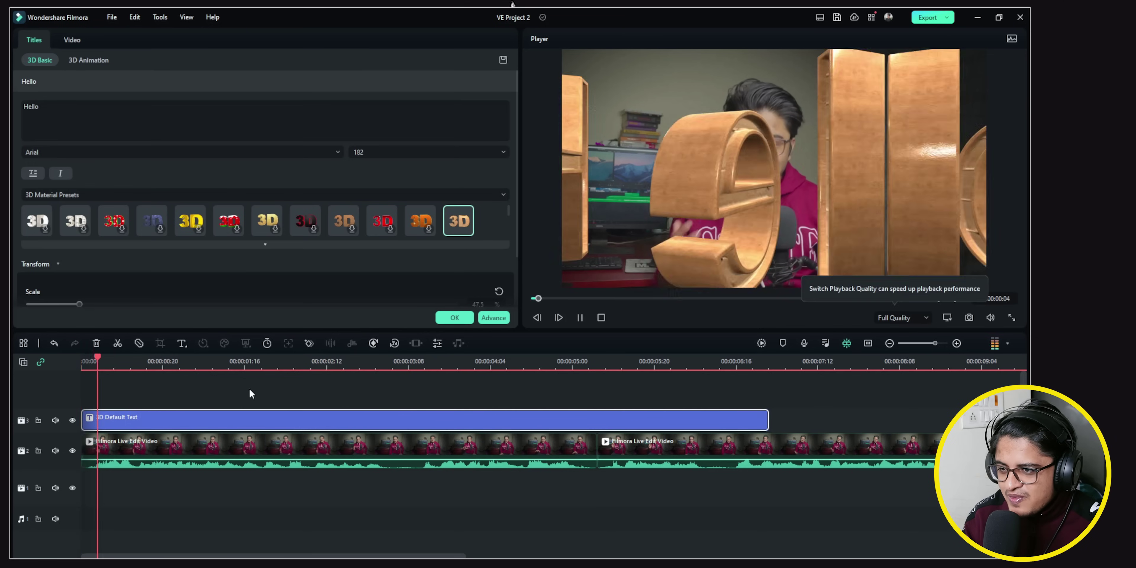
key("space")
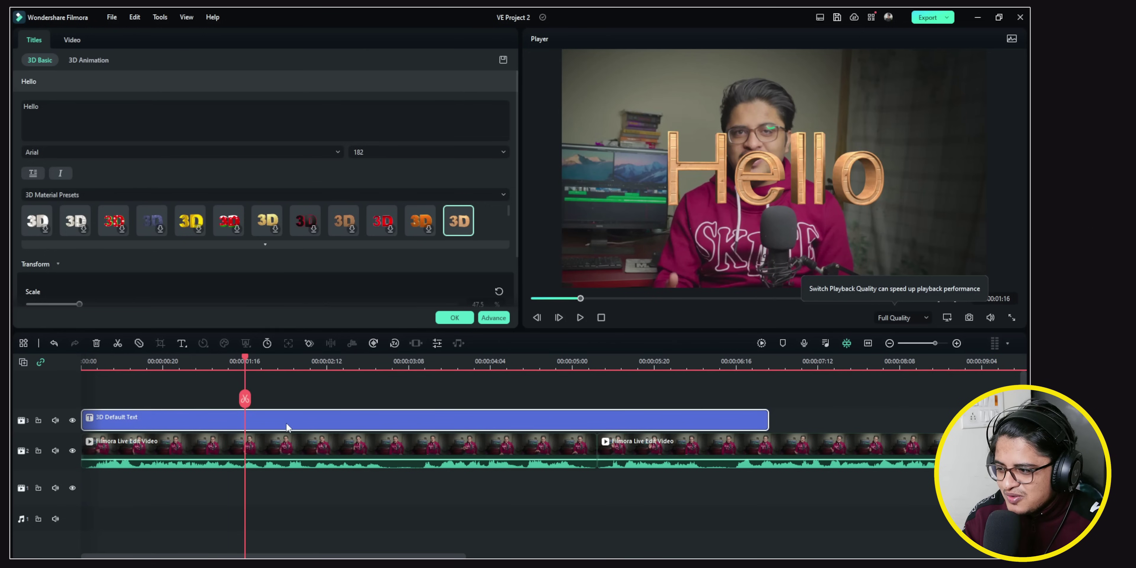
Delete the 3D Default Text clip and return the playhead to the start of the timeline
scroll(347, 426, "up", 3)
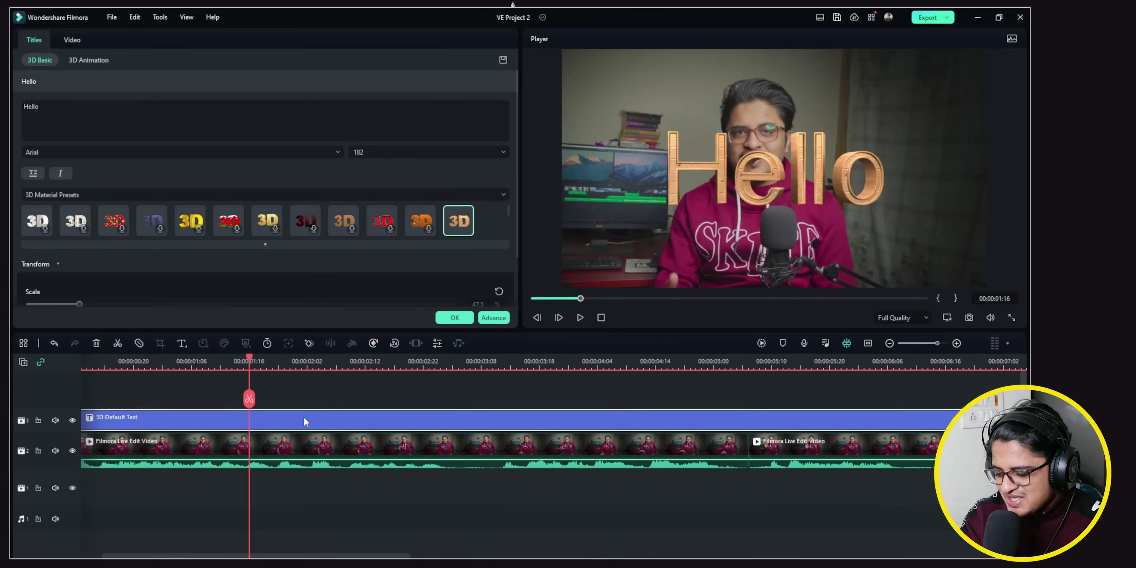
key("Delete")
key("Home")
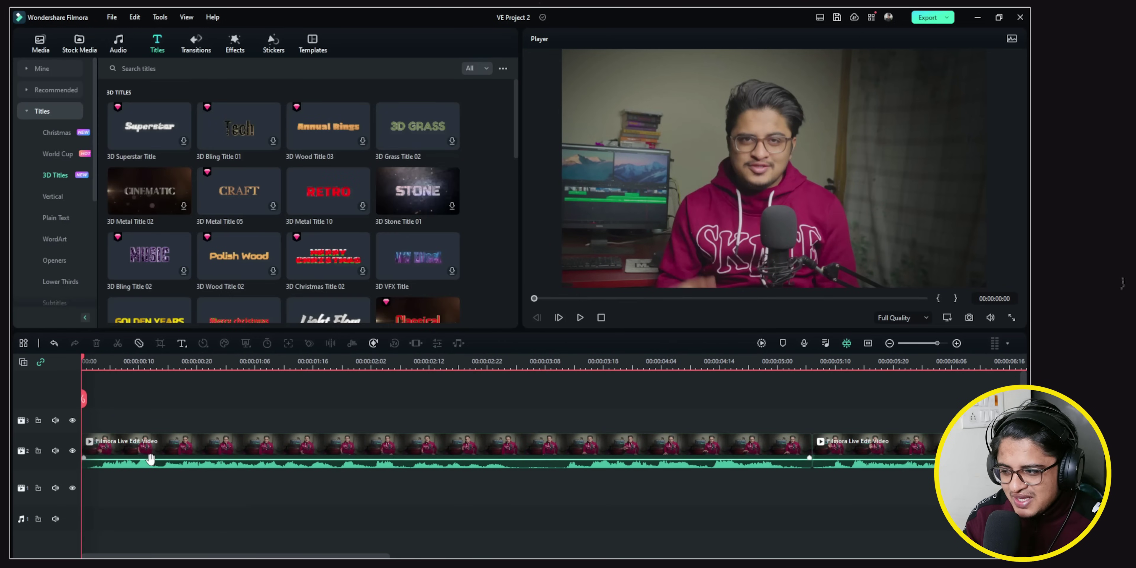
left_click(153, 444)
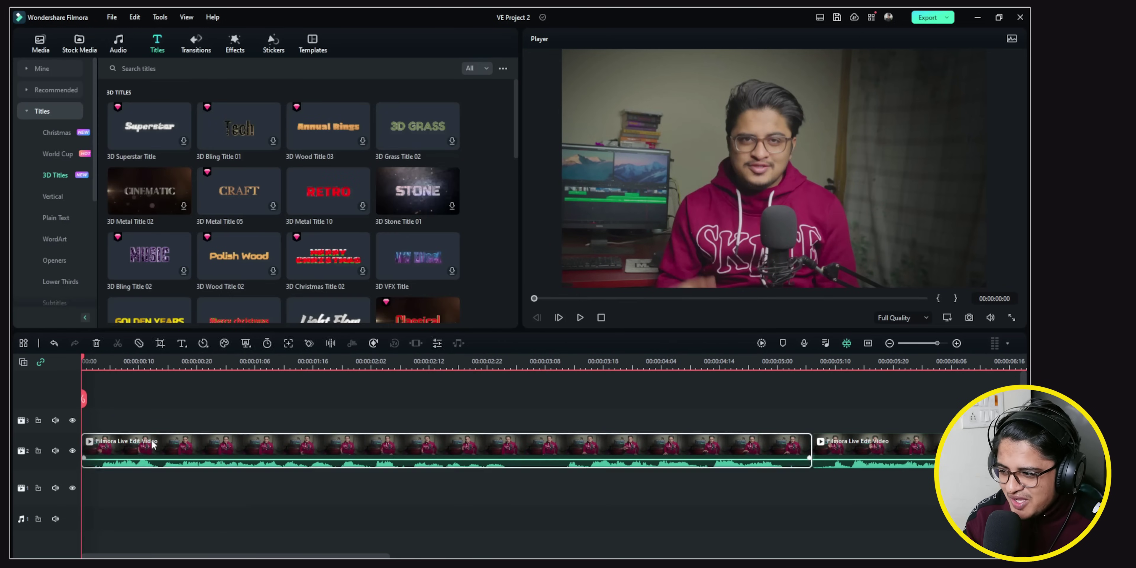
left_click(203, 344)
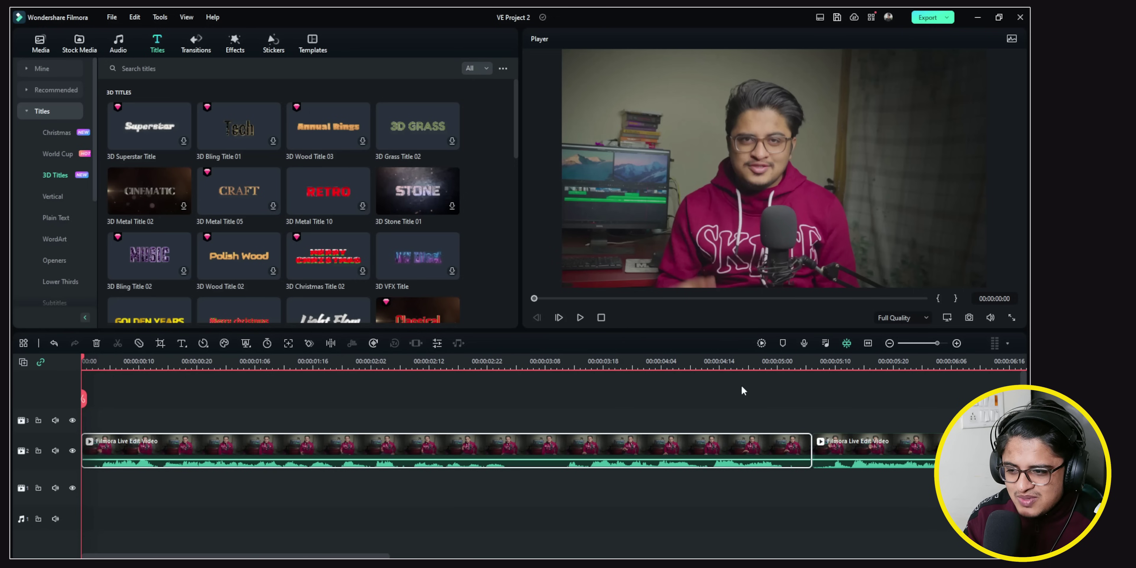
left_click(766, 389)
left_click(427, 457)
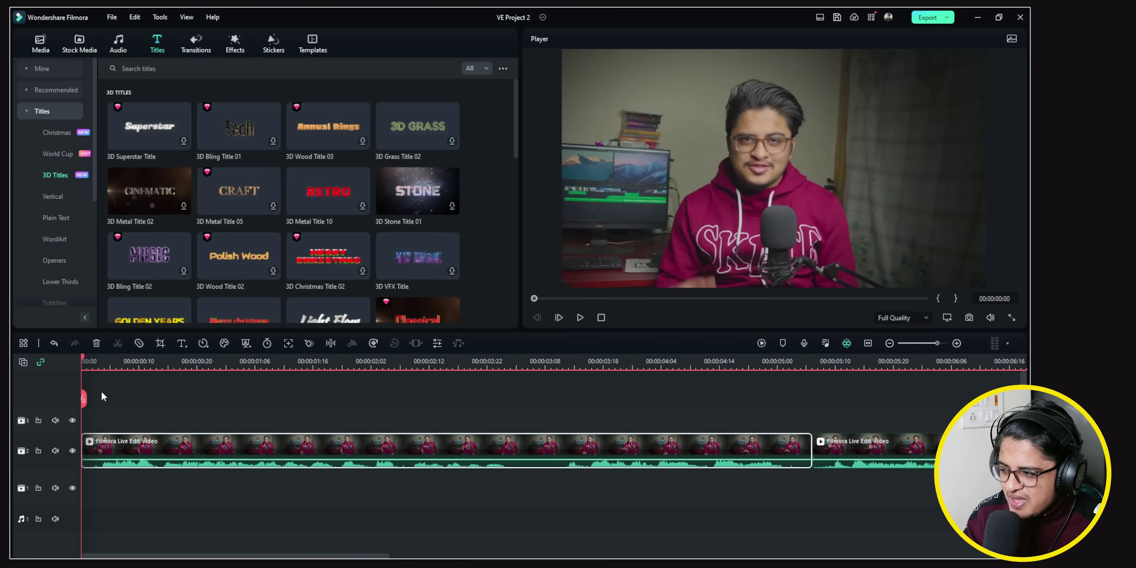
left_click(24, 344)
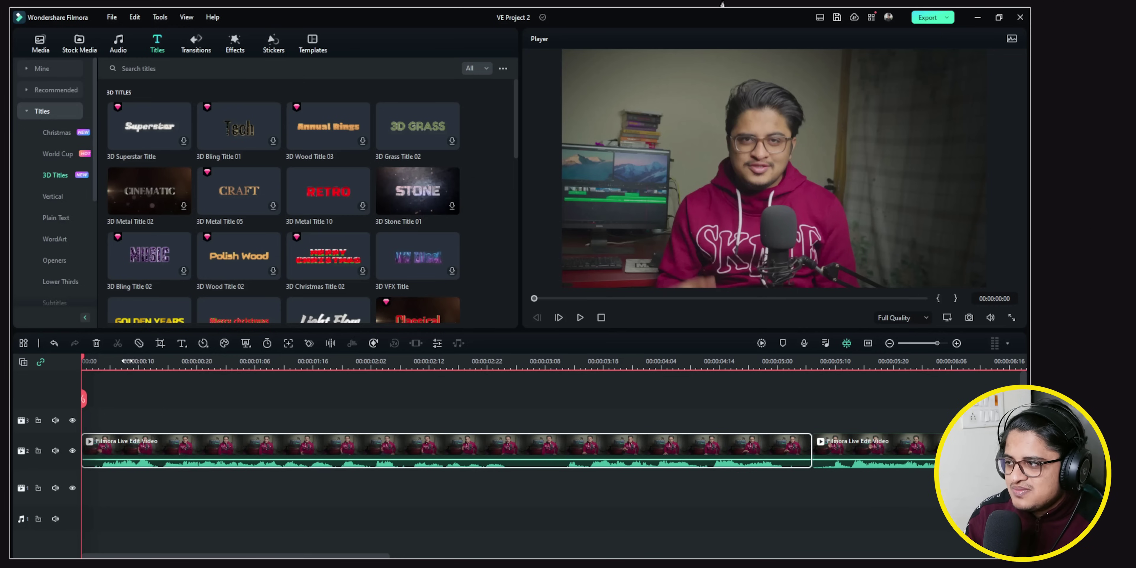
Add the preset Adjustment Layer to the track above the video and align it with the start of the timeline
left_click(40, 43)
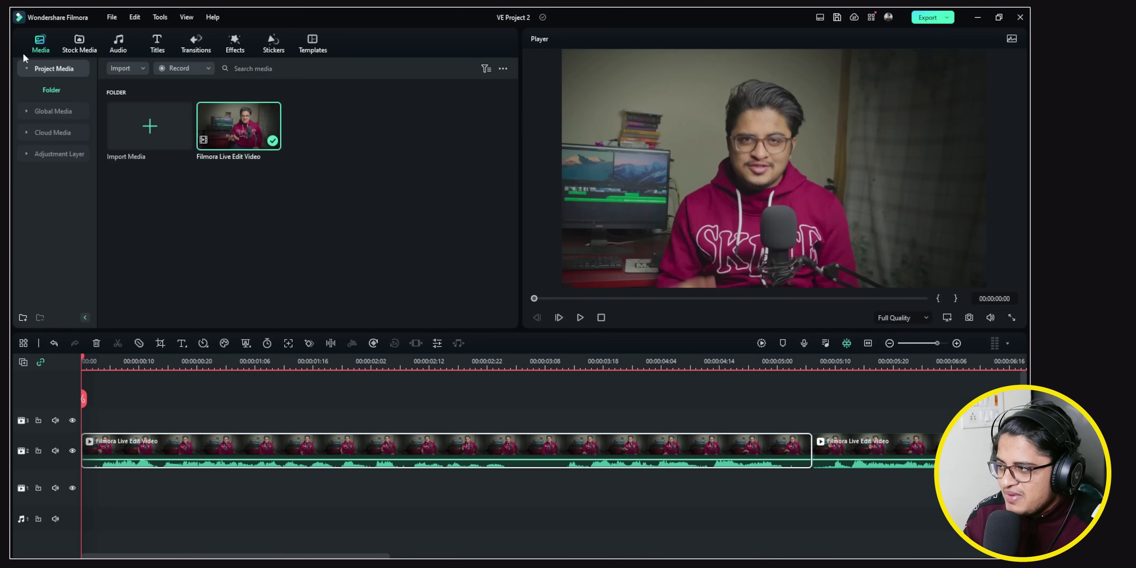
left_click(50, 152)
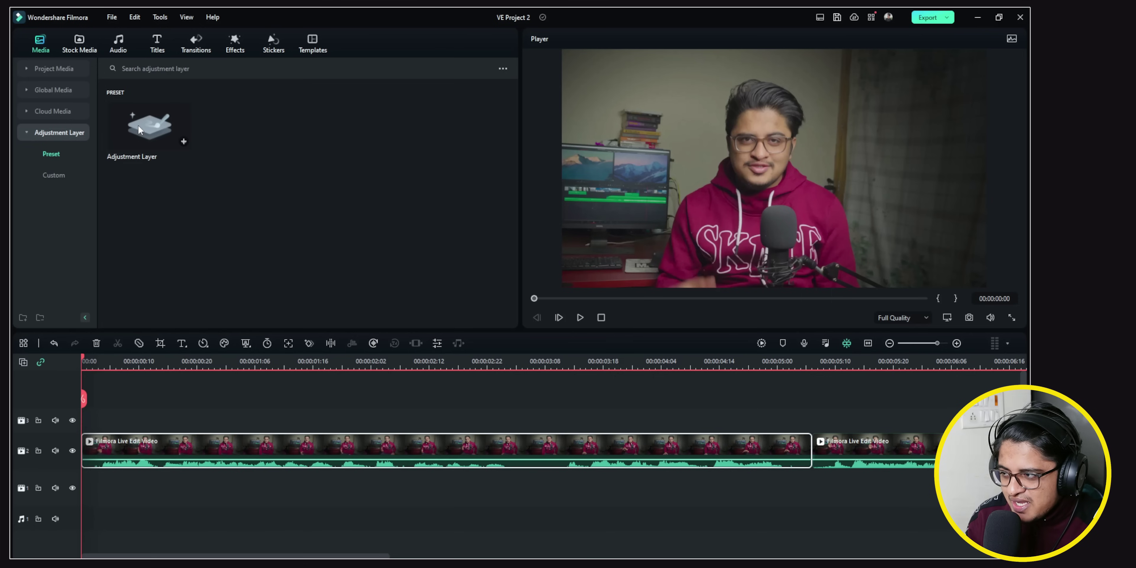
left_click(147, 127)
left_click_drag(148, 123, 107, 421)
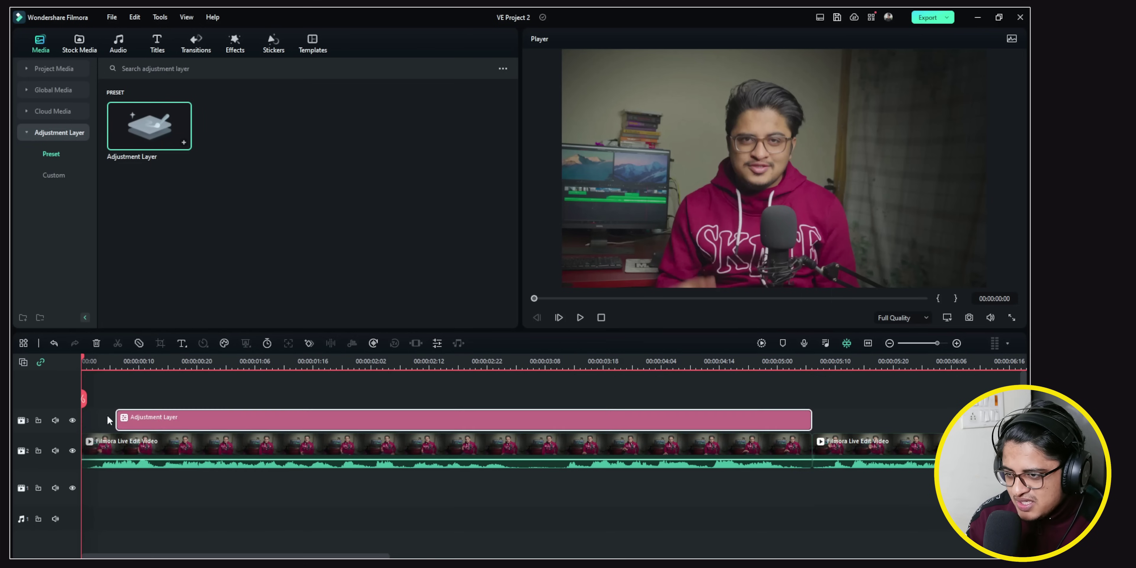
left_click_drag(174, 413, 139, 413)
Apply the trending Edge Scale effect to the adjustment layer and play the result from 00:00:00:16
left_click(173, 361)
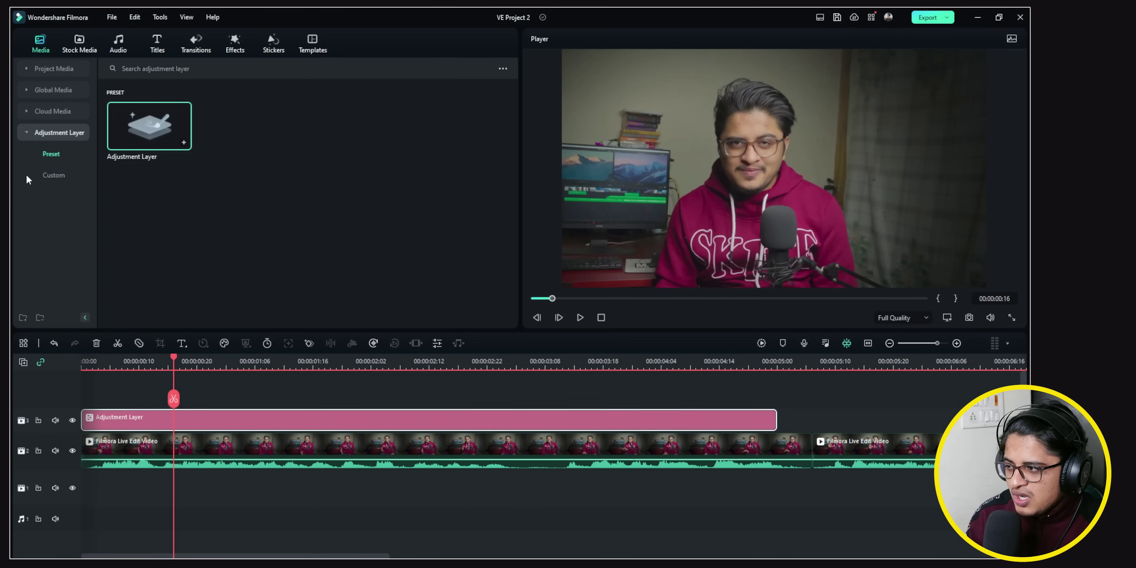
left_click(55, 176)
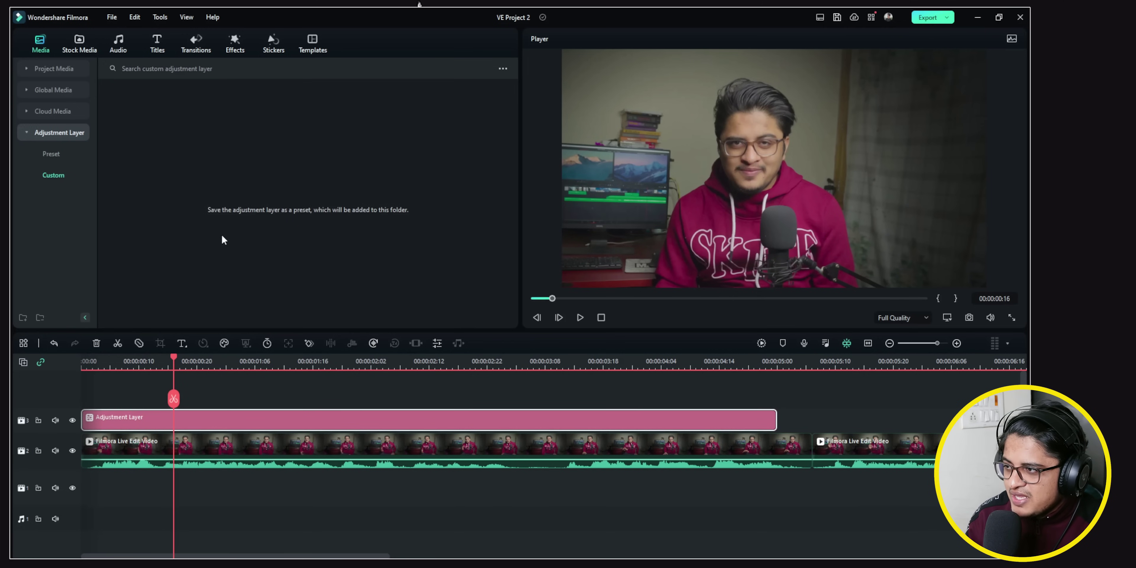
left_click(236, 44)
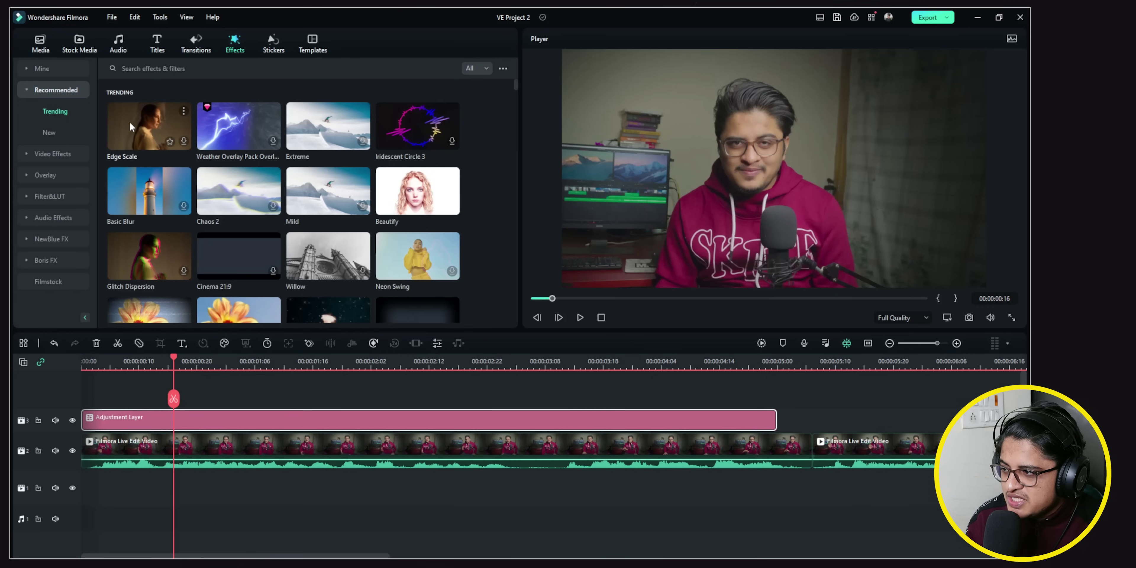
left_click_drag(156, 124, 171, 421)
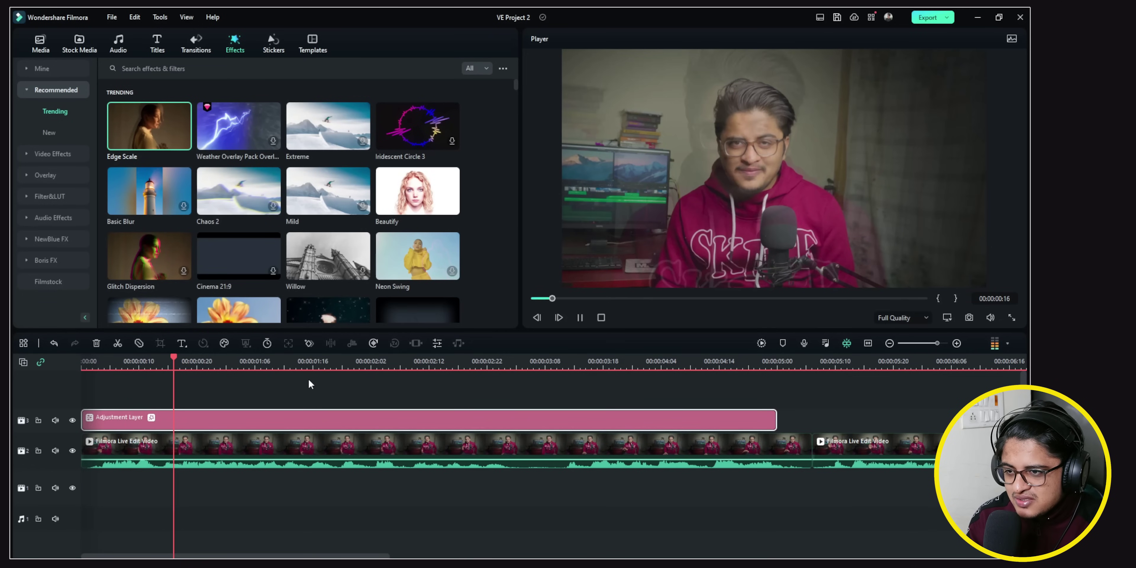
key("space")
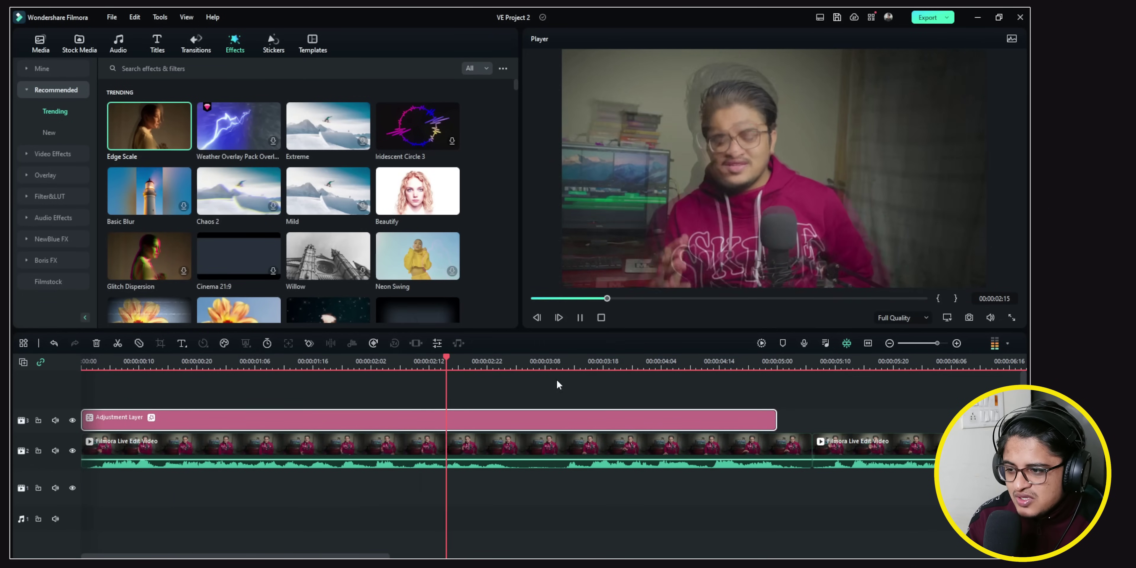
key("space")
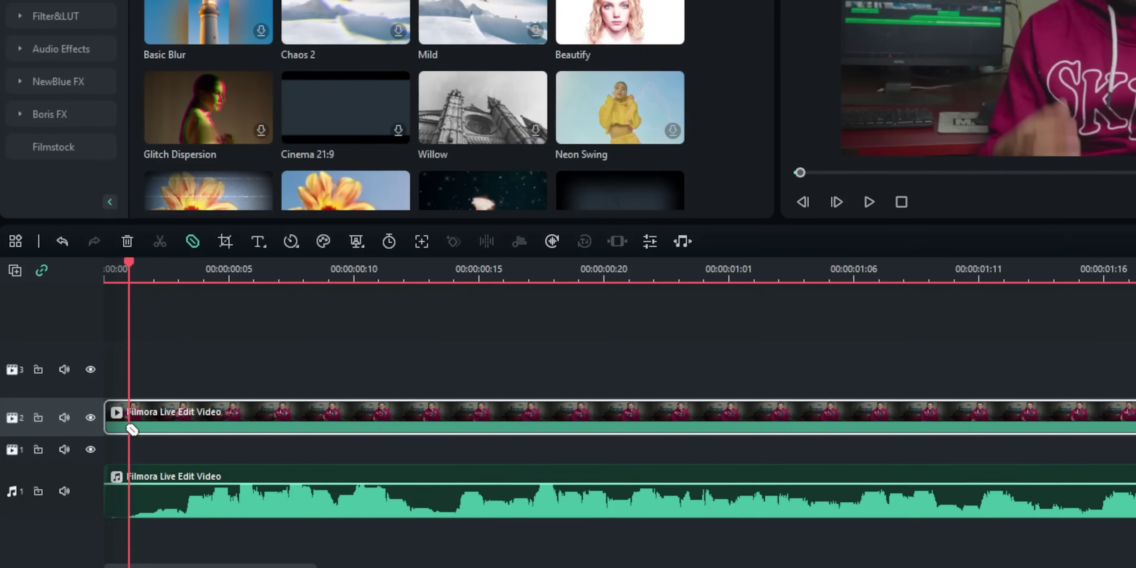
Split the video and its detached audio near 00:00:00:01, and trim the Ambient Glitch Pad Soundscape music to the end of the video
left_click(131, 429)
left_click(132, 481)
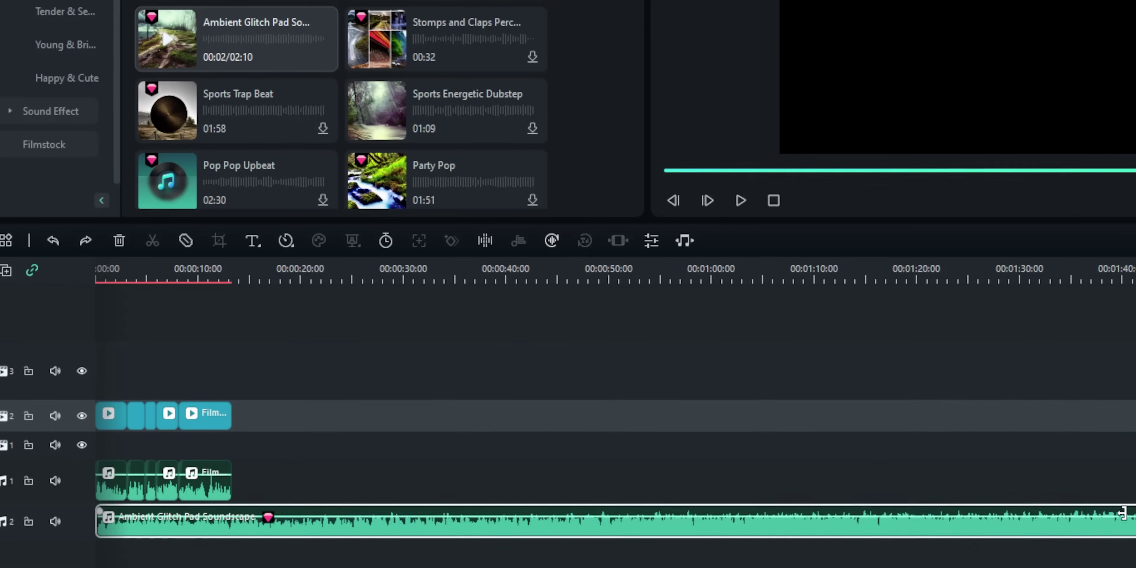
left_click_drag(1129, 522, 244, 477)
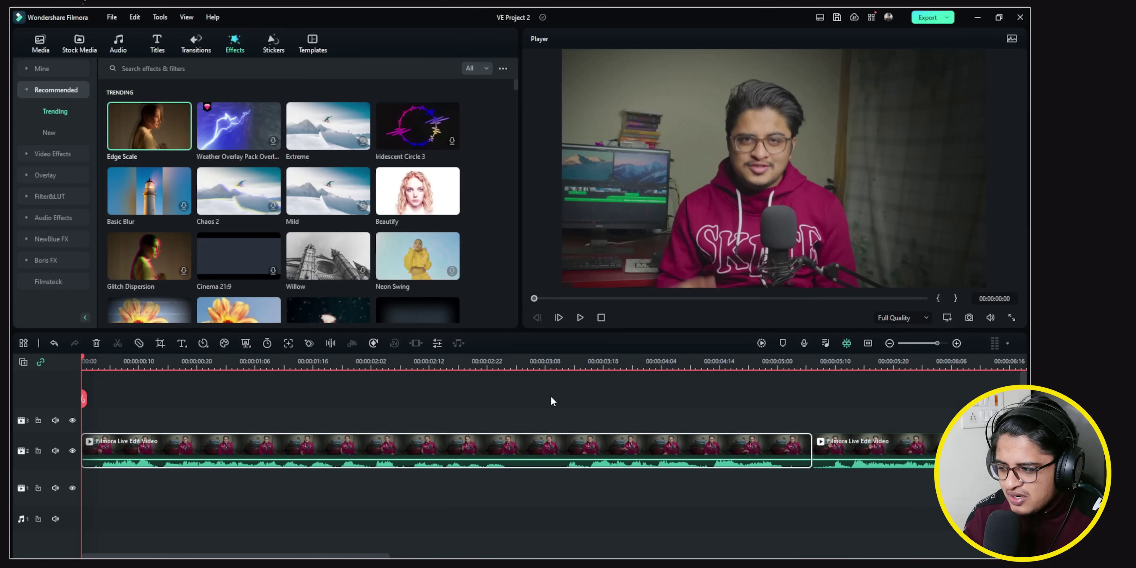
Inspect the separate video clips on the timeline and play the sequence from the start
left_click(752, 397)
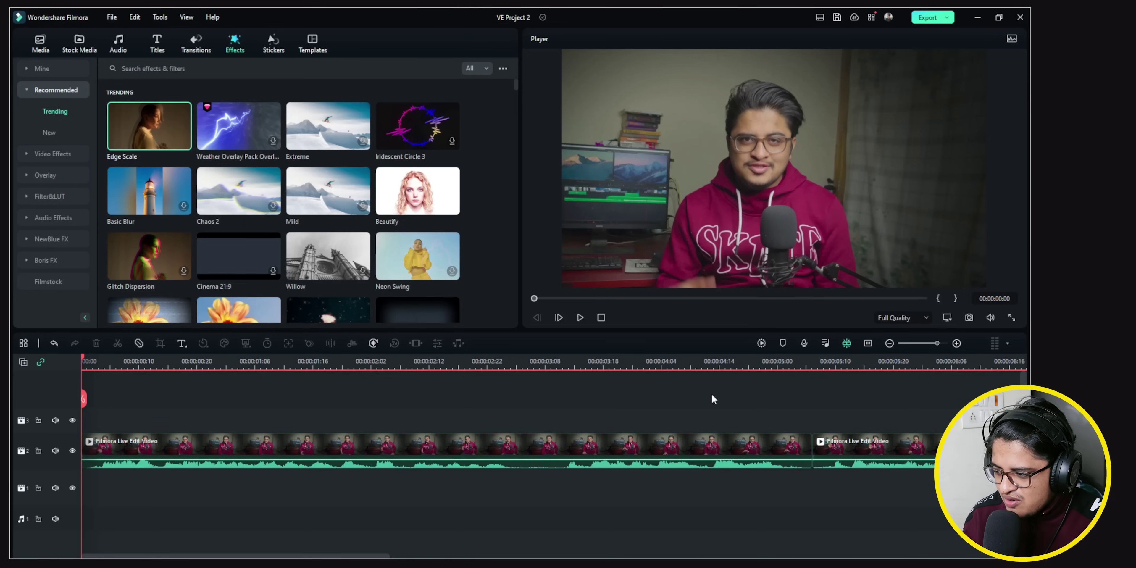
key("ctrl+minus")
left_click(822, 447)
left_click(534, 446)
left_click(321, 451)
left_click(587, 441)
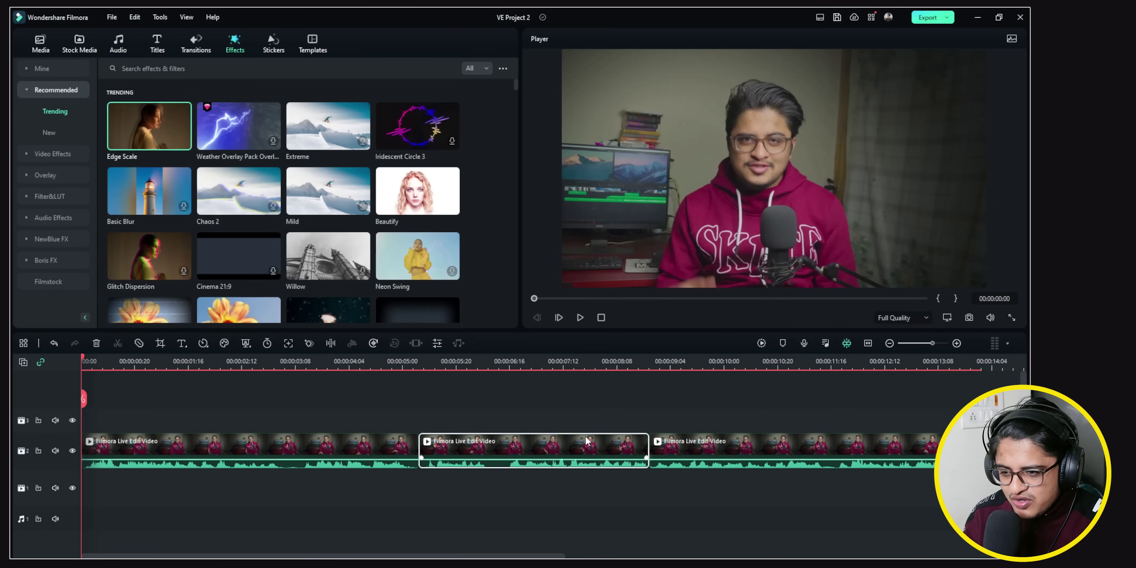
left_click(743, 439)
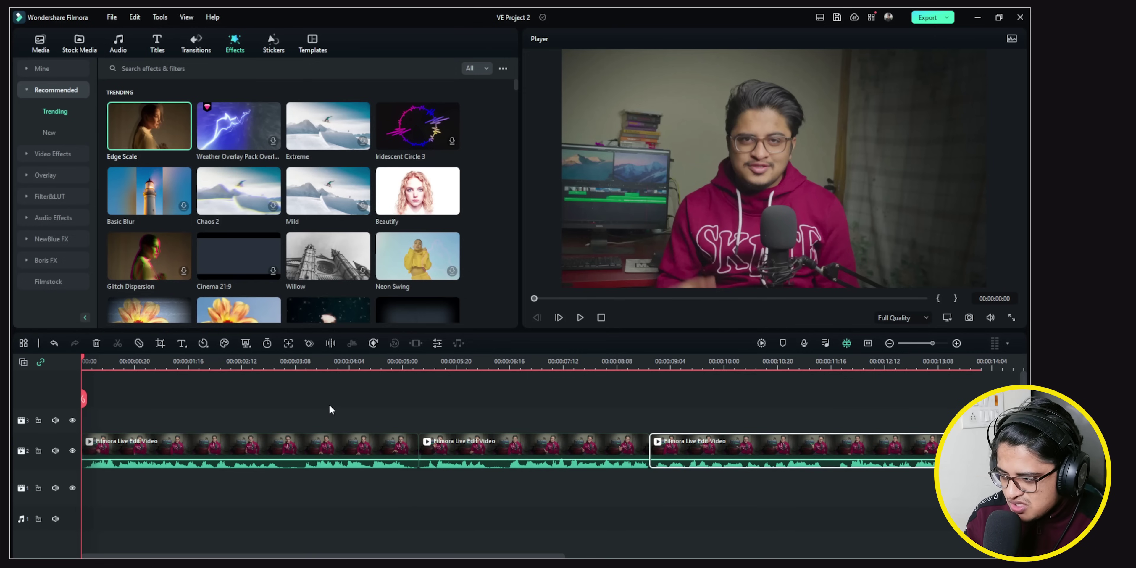
key("space")
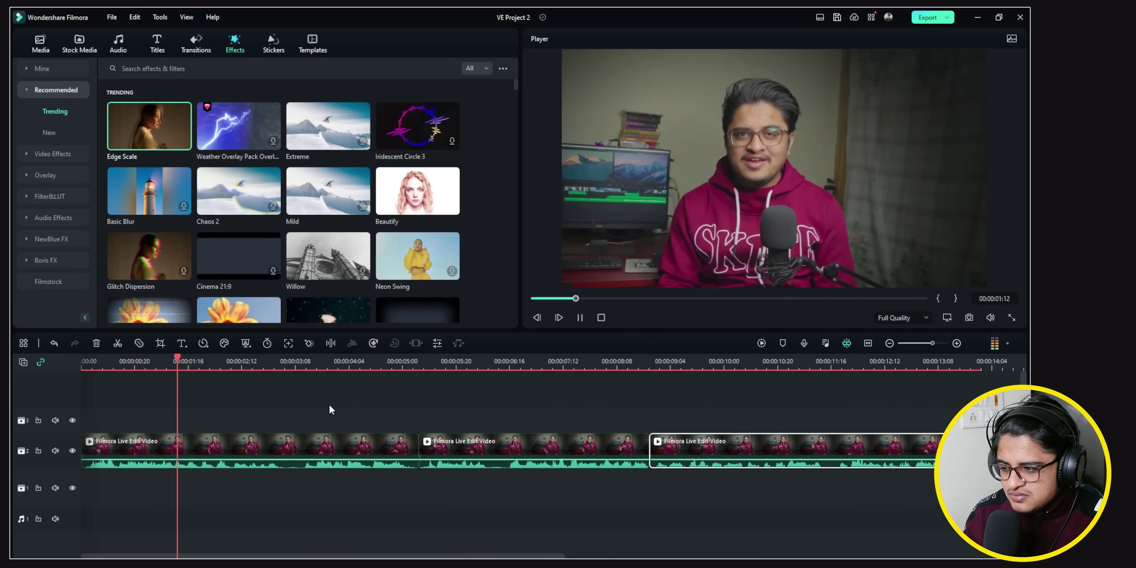
key("space")
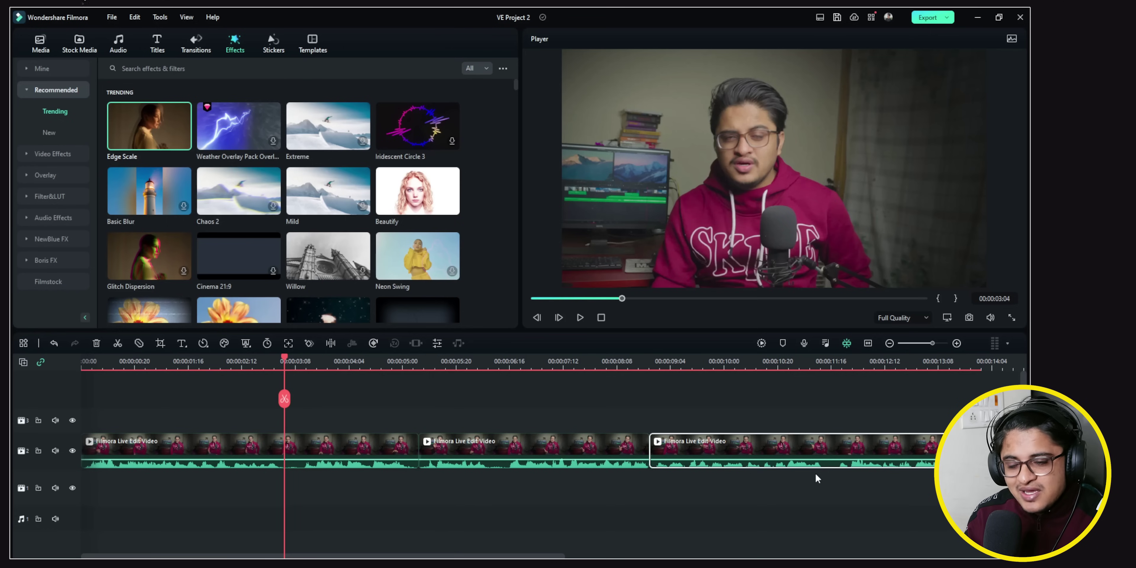
Detach the audio from all three Filmora Live Edit Video clips and select the second detached audio clip
left_click(521, 457)
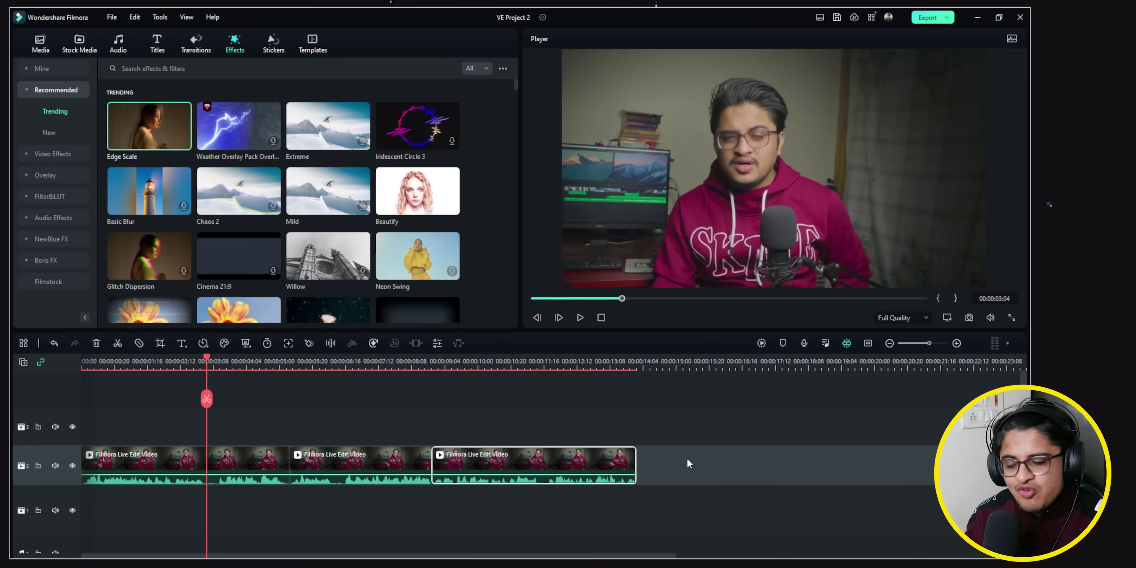
left_click(687, 460)
key("ctrl+a")
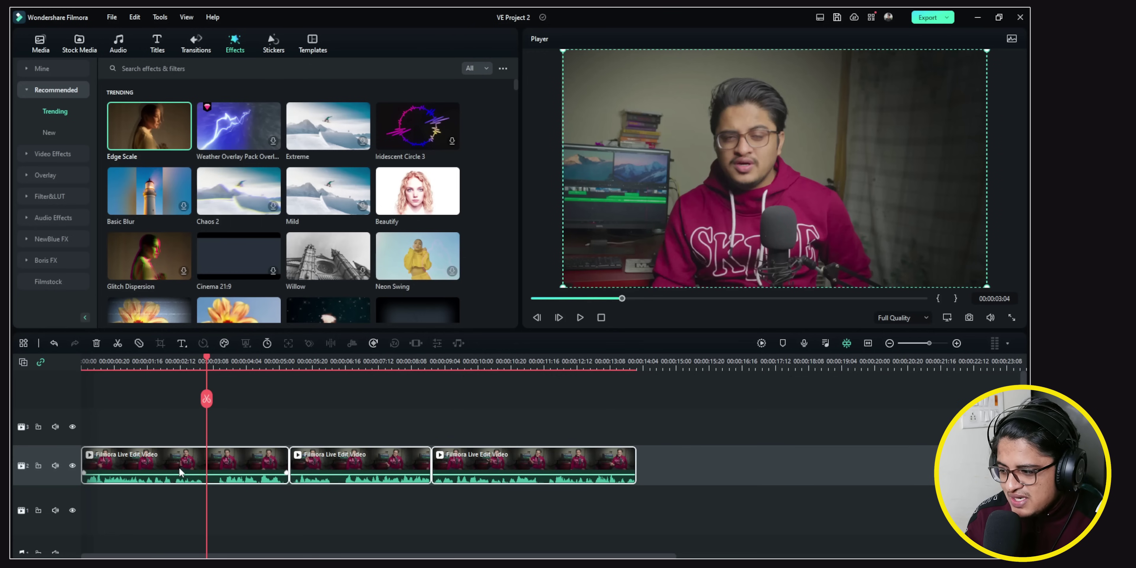
right_click(179, 466)
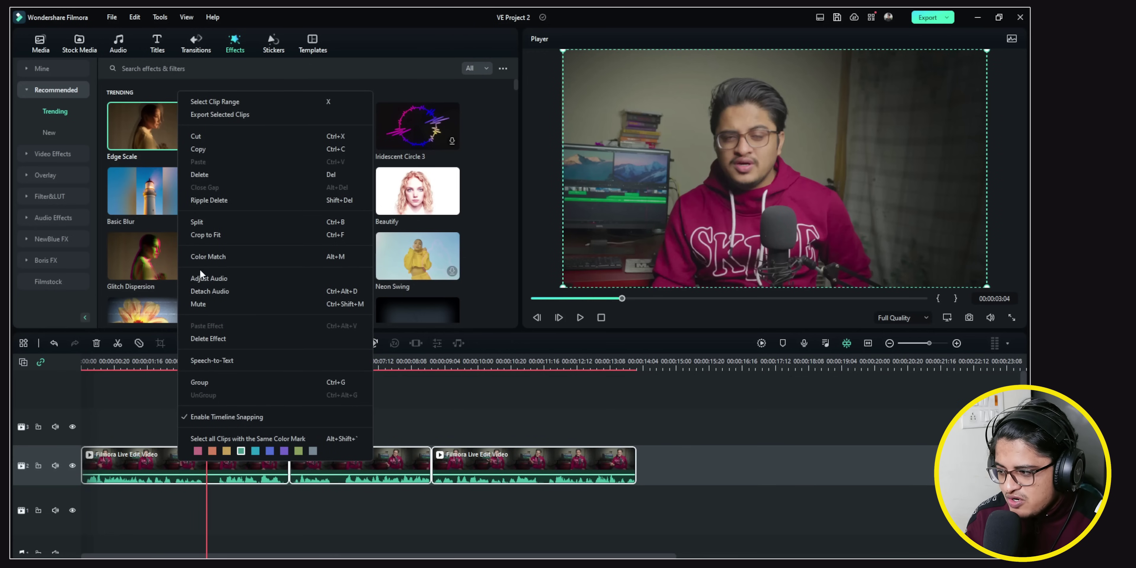
left_click(236, 293)
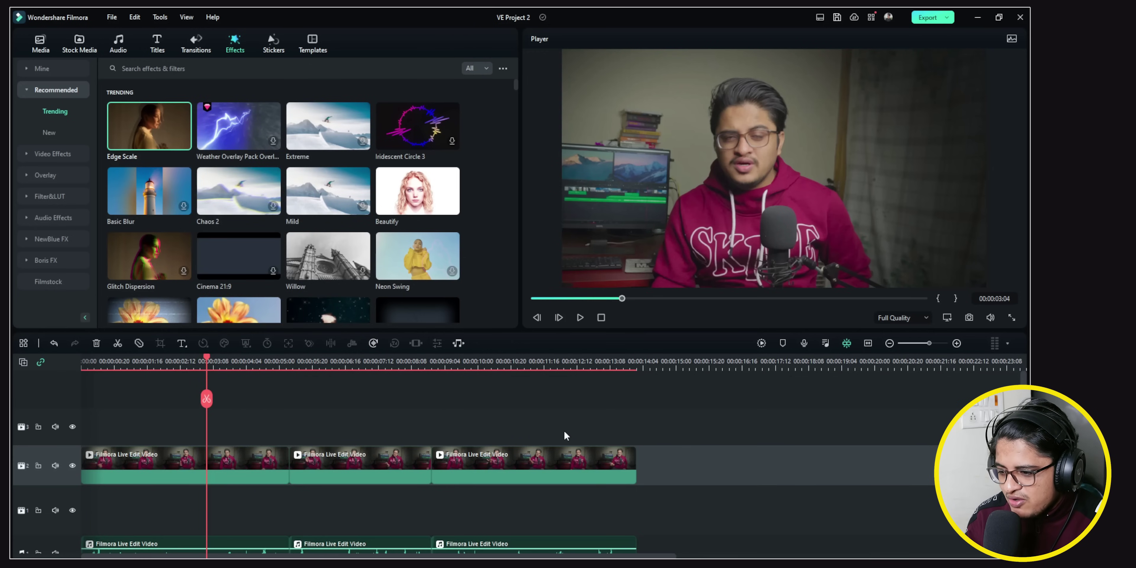
left_click(201, 541)
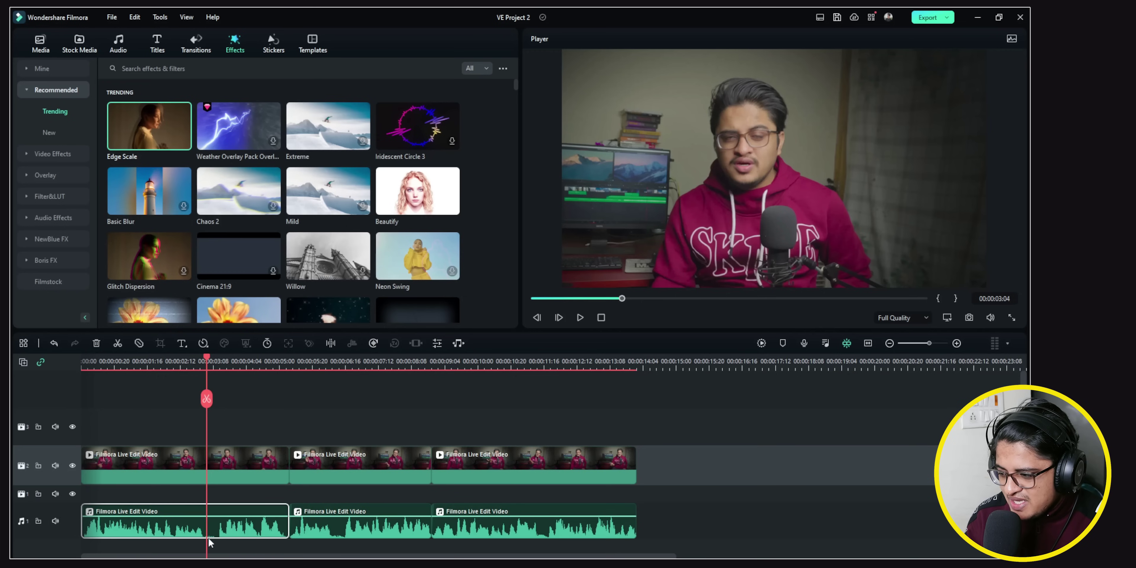
left_click(361, 525)
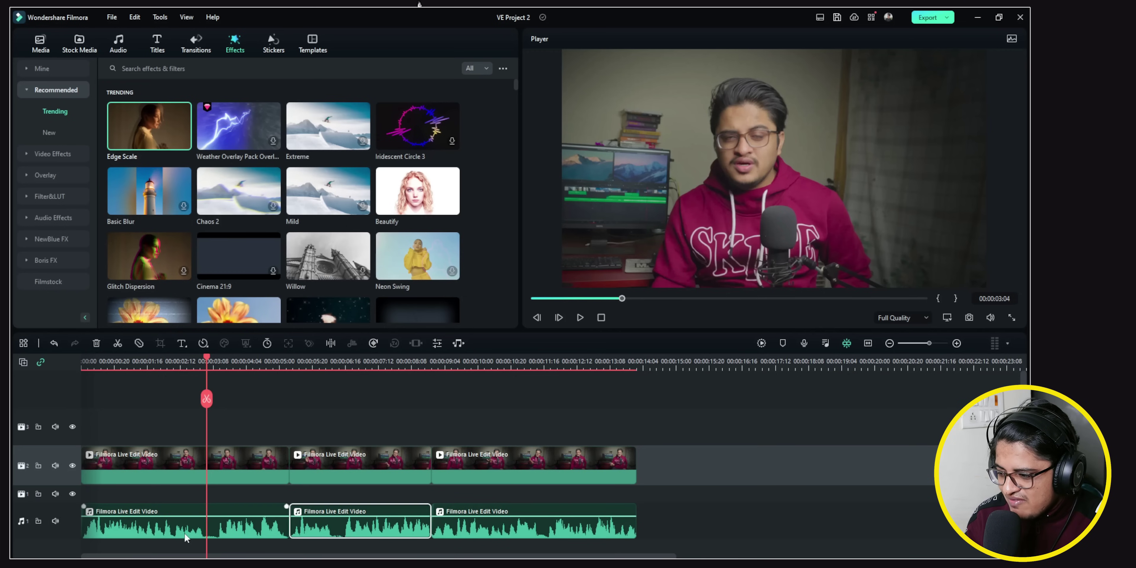
Split the first video clip and its detached audio at 00:00:00:01 with Quick Split Mode
left_click(501, 527)
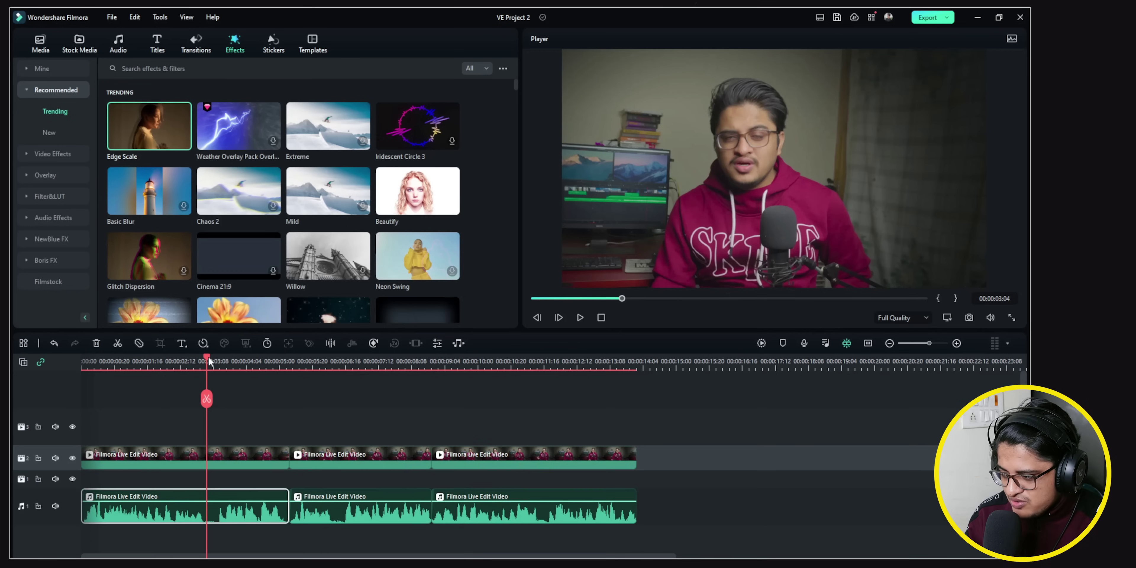
left_click_drag(206, 360, 79, 375)
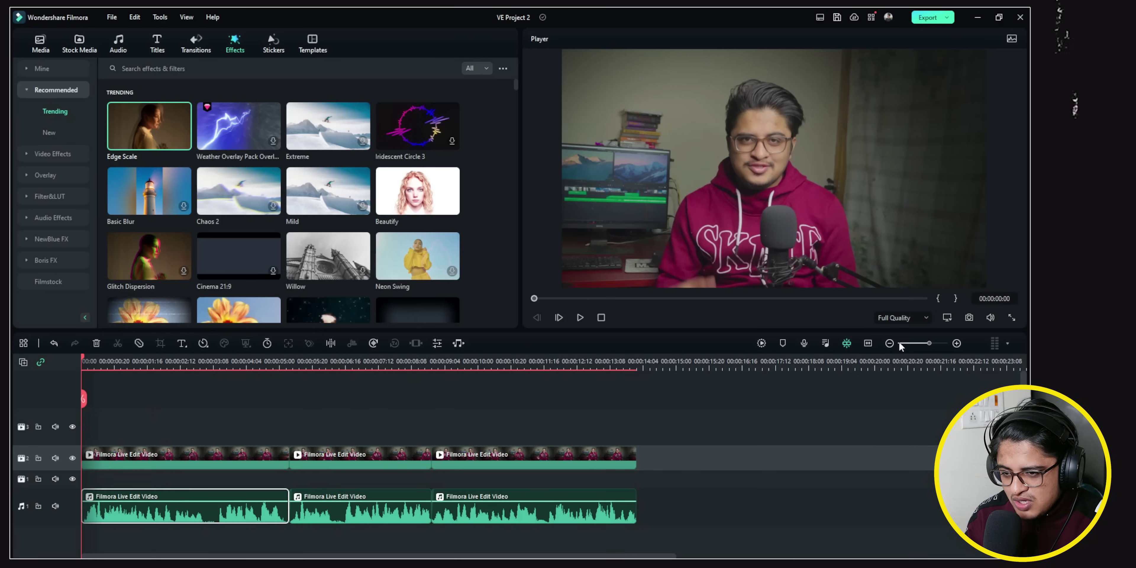
left_click(956, 344)
left_click_drag(93, 357, 144, 365)
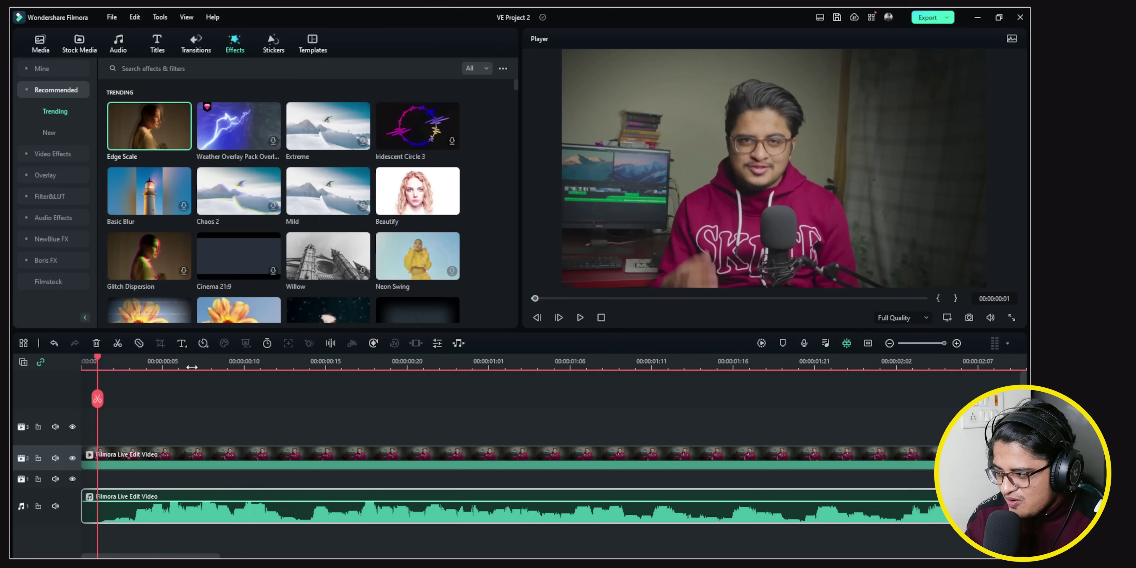
left_click(141, 458)
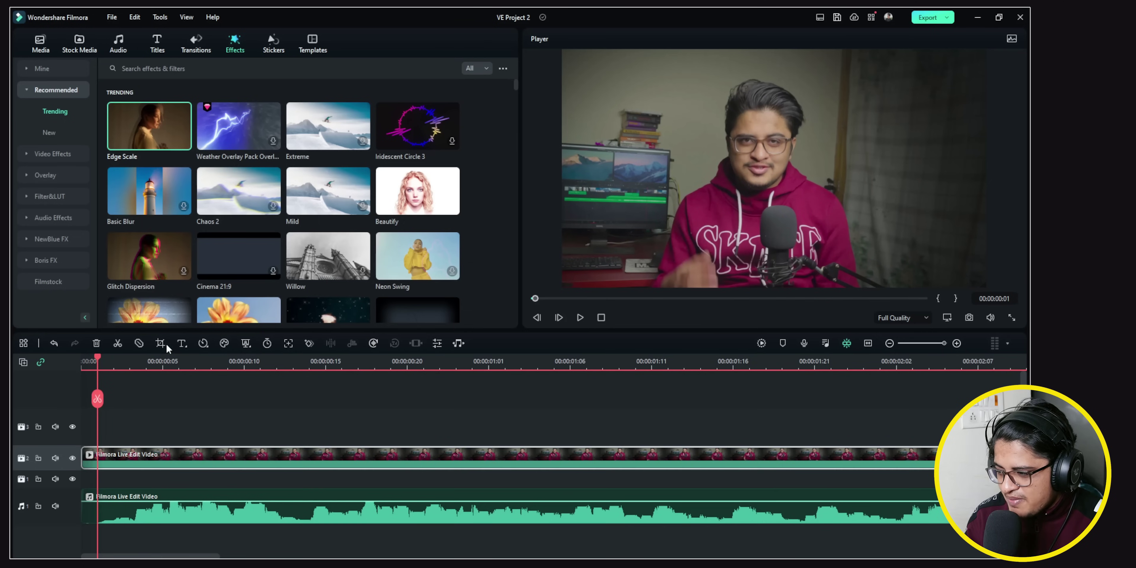
left_click(138, 344)
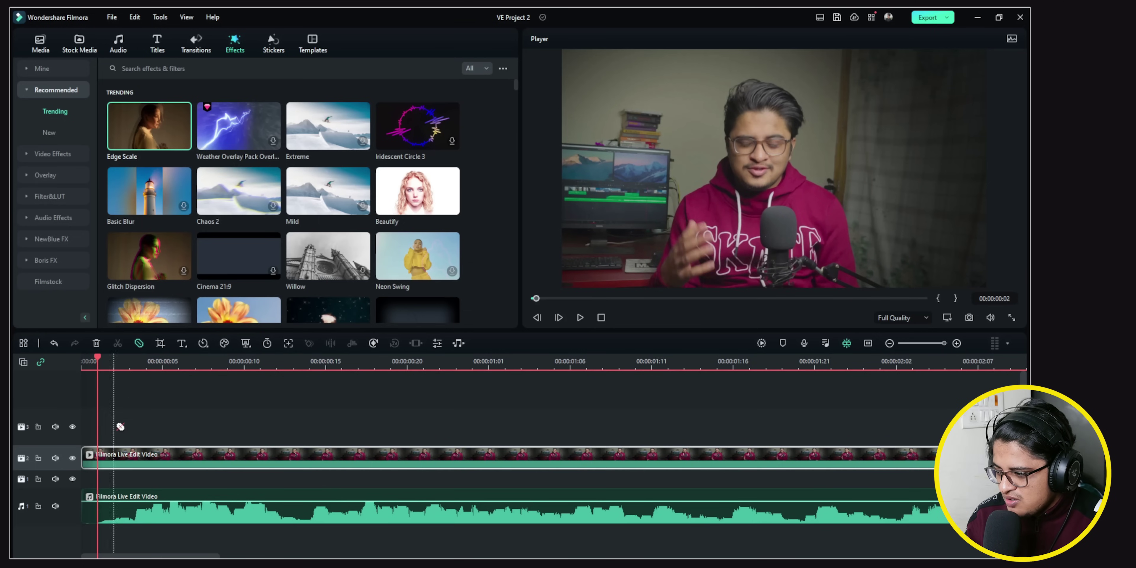
left_click(100, 466)
left_click(100, 501)
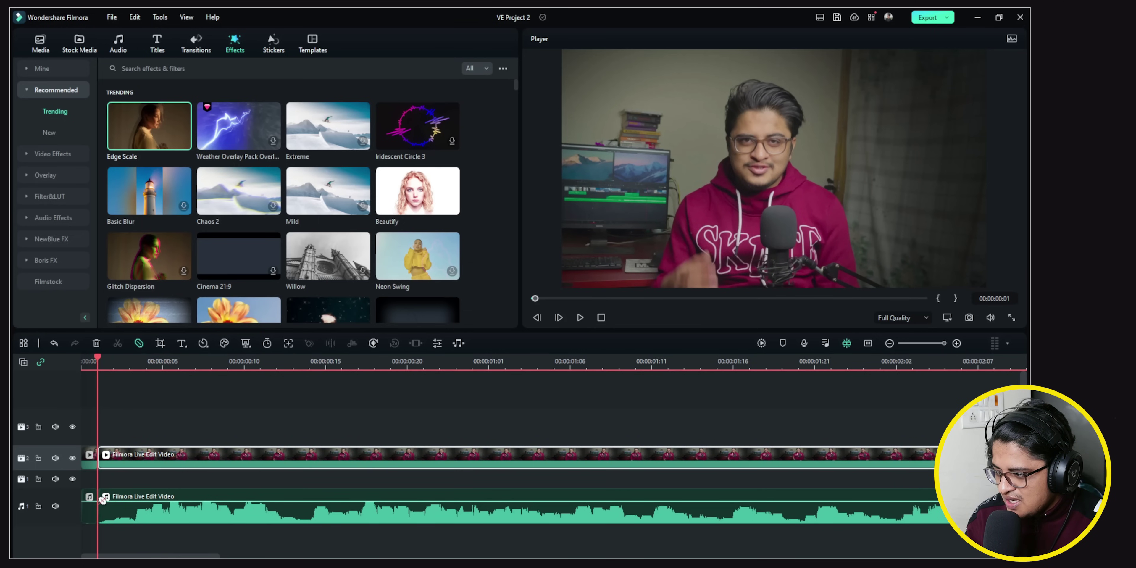
left_click(139, 344)
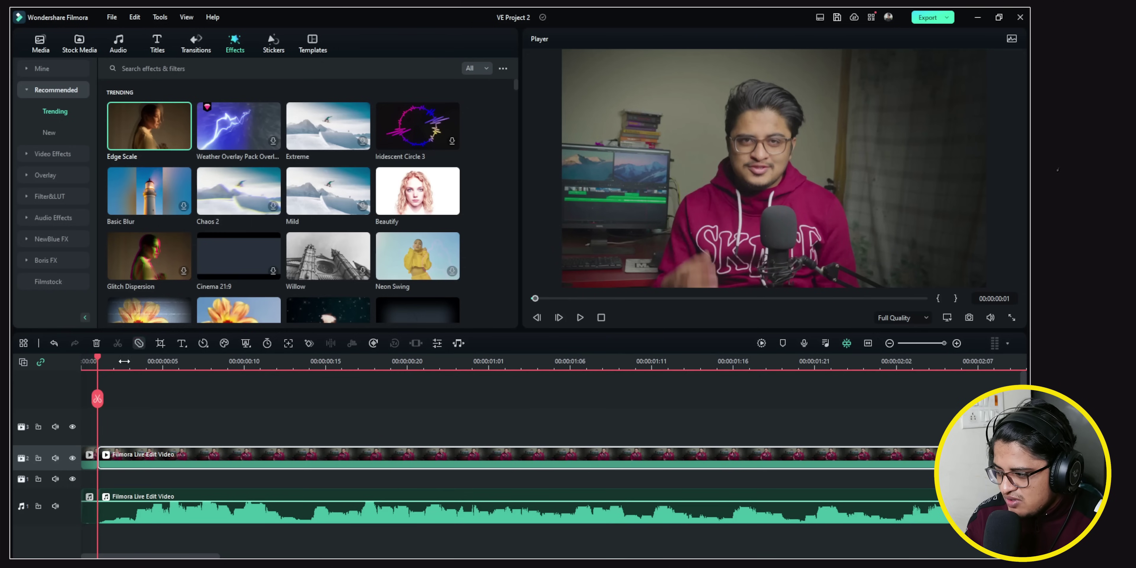
Delete the one-frame video and audio pieces at the start of the timeline, closing the gap
left_click(90, 459)
key("Delete")
left_click(91, 498)
key("Delete")
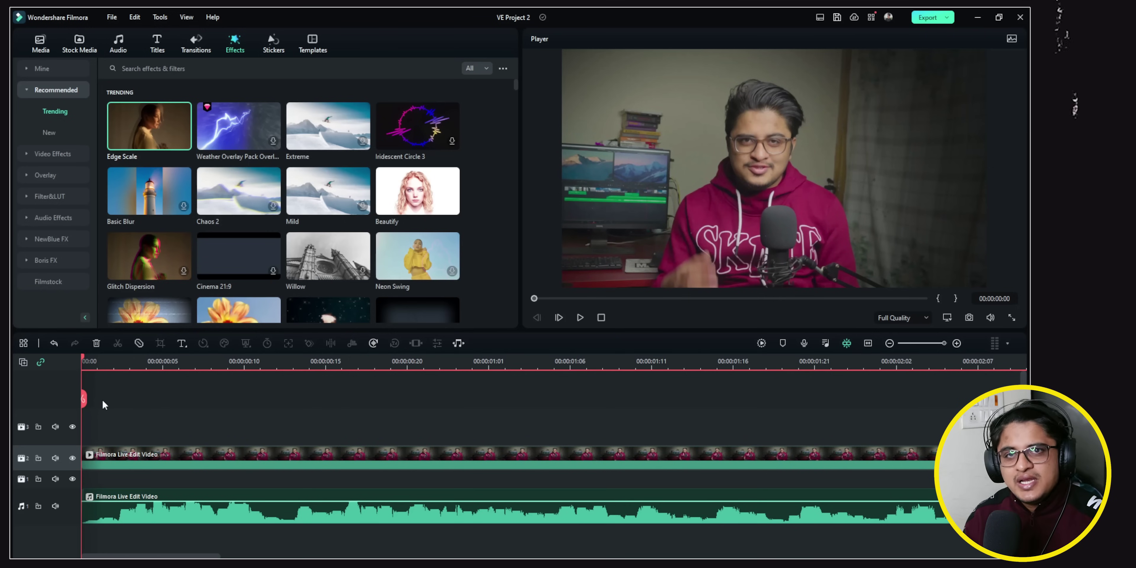
Play the sequence from the start and split both video and audio where the silence begins, at 00:00:03:02
key("space")
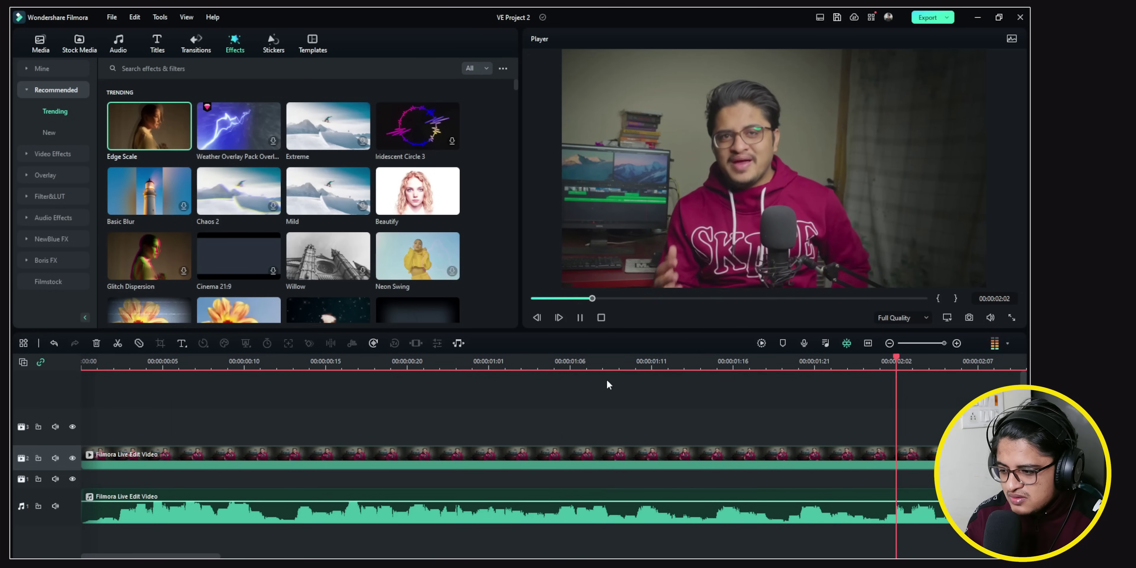
key("space")
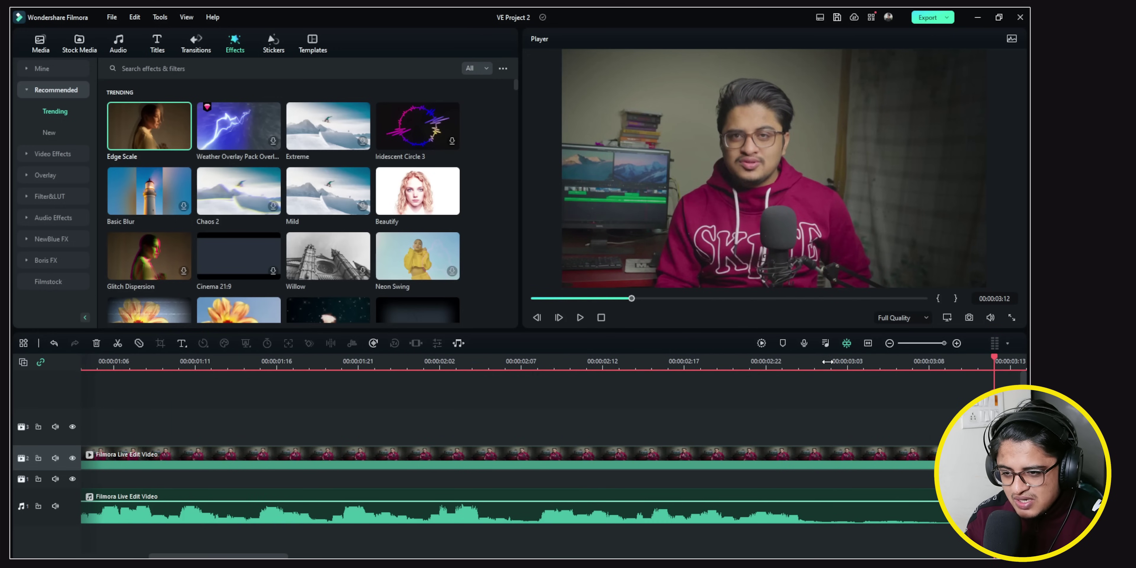
left_click(831, 361)
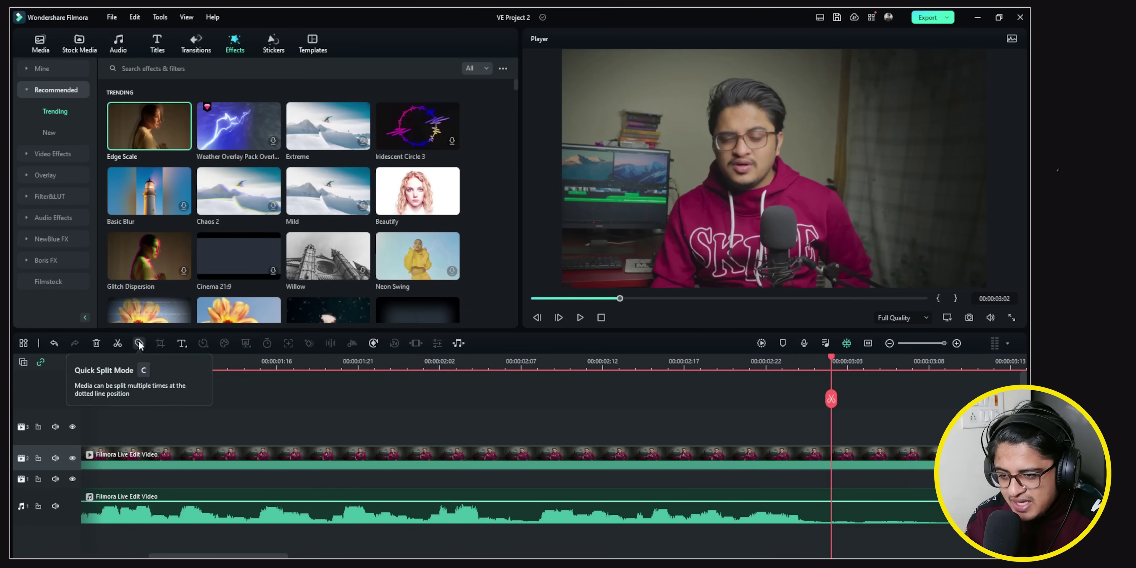
left_click(831, 400)
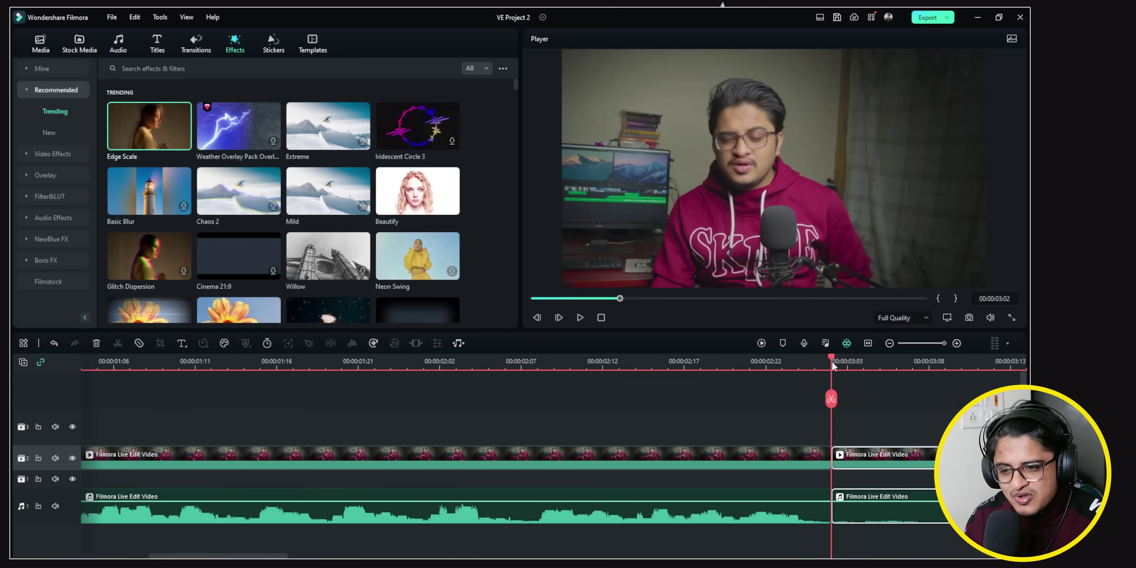
Check the silent stretch up to 00:00:03:10, and delete the video and audio piece that starts at 00:00:03:02
left_click(945, 361)
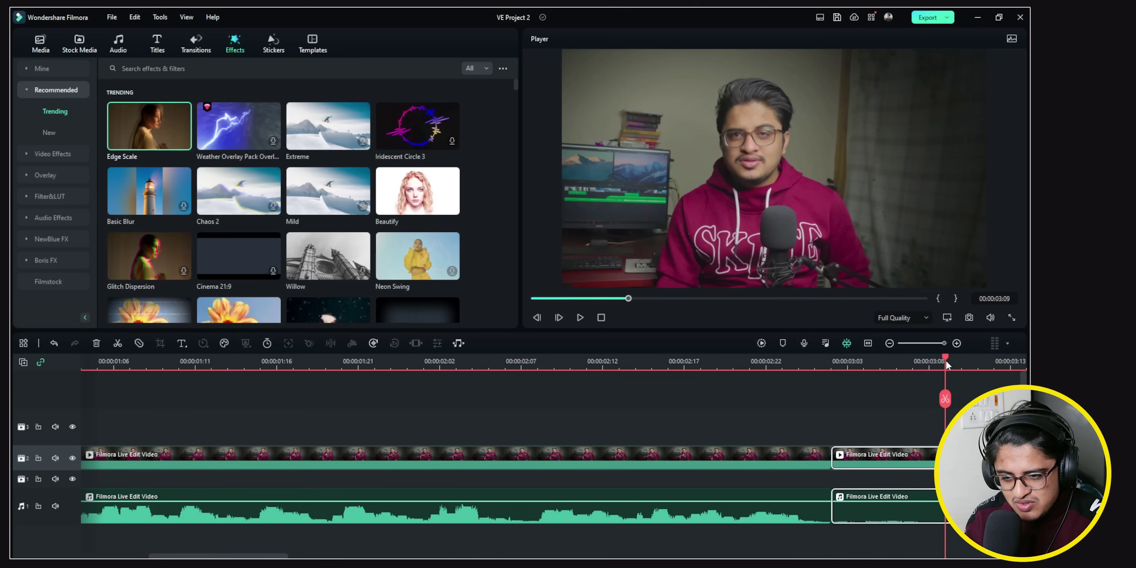
left_click(962, 361)
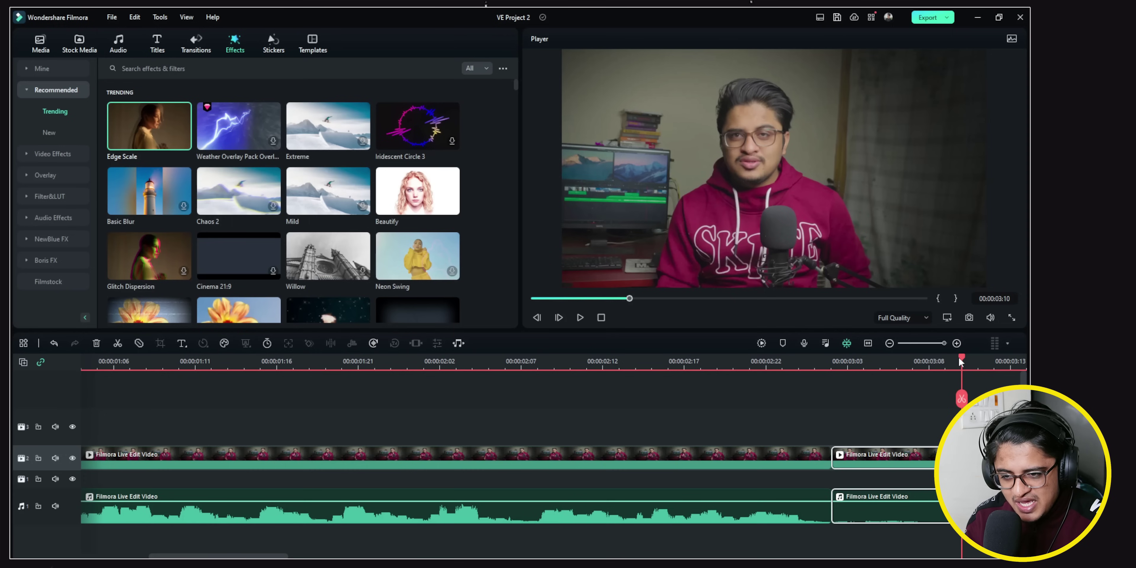
left_click(893, 457)
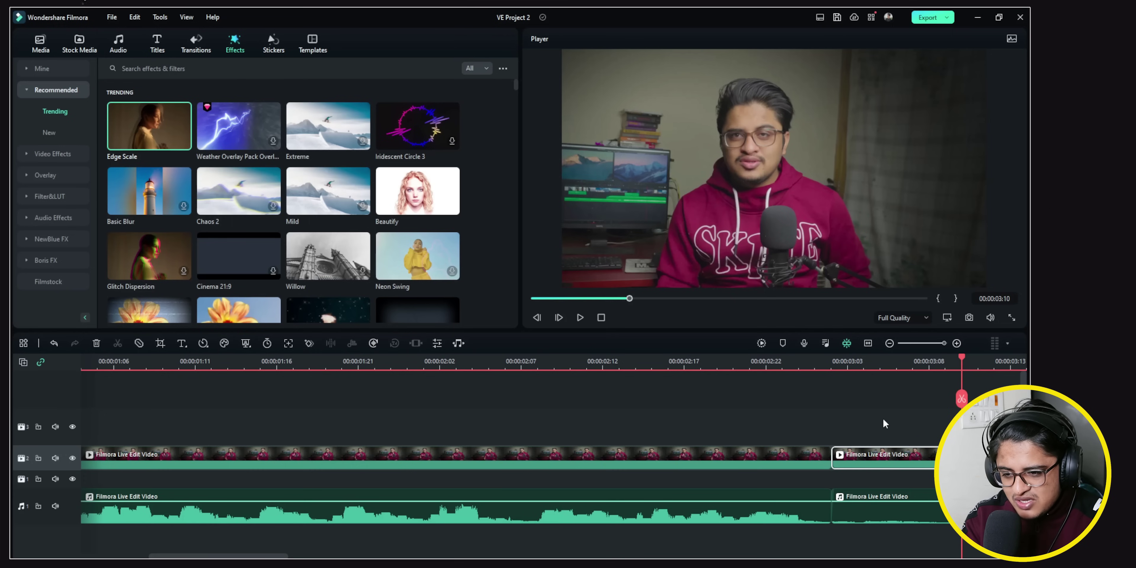
left_click_drag(879, 418, 898, 533)
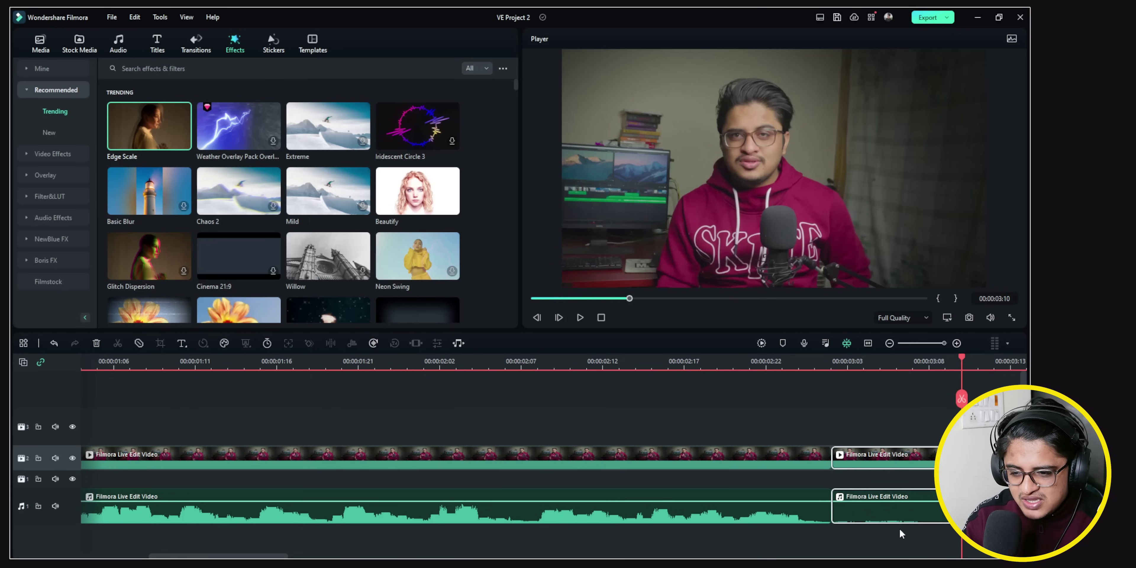
key("Delete")
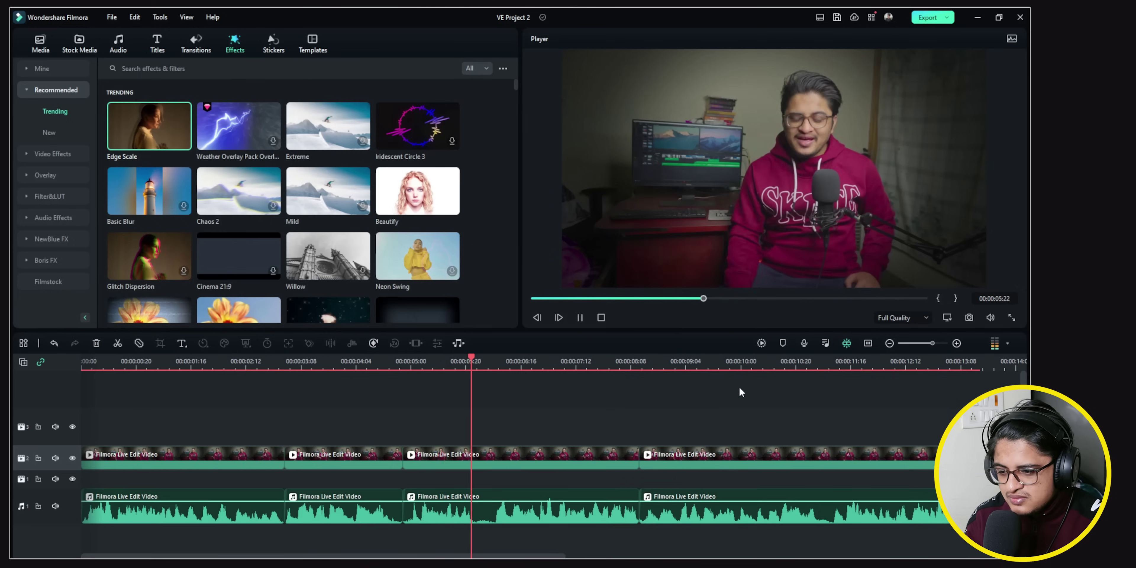
Step back through the third clip to check the cut point, and place the playhead near 00:00:06:16
key("Left")
key("Left")
key("Left")
key("Left")
key("Left")
key("Left")
key("Left")
key("Left")
left_click(523, 363)
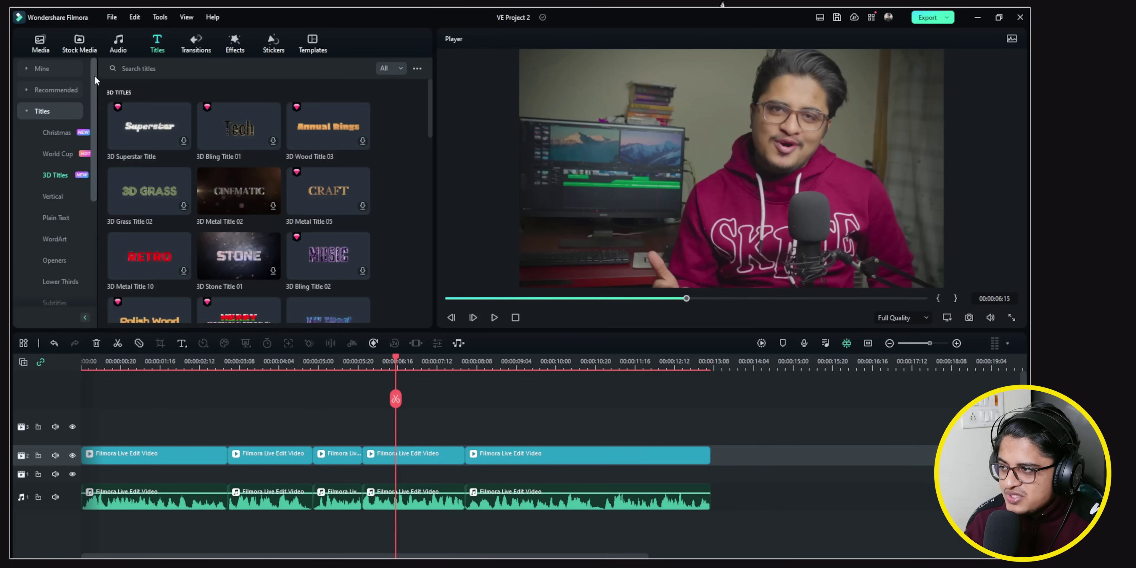
Browse the sound effects and the recommended trending tracks in the audio library
left_click(118, 51)
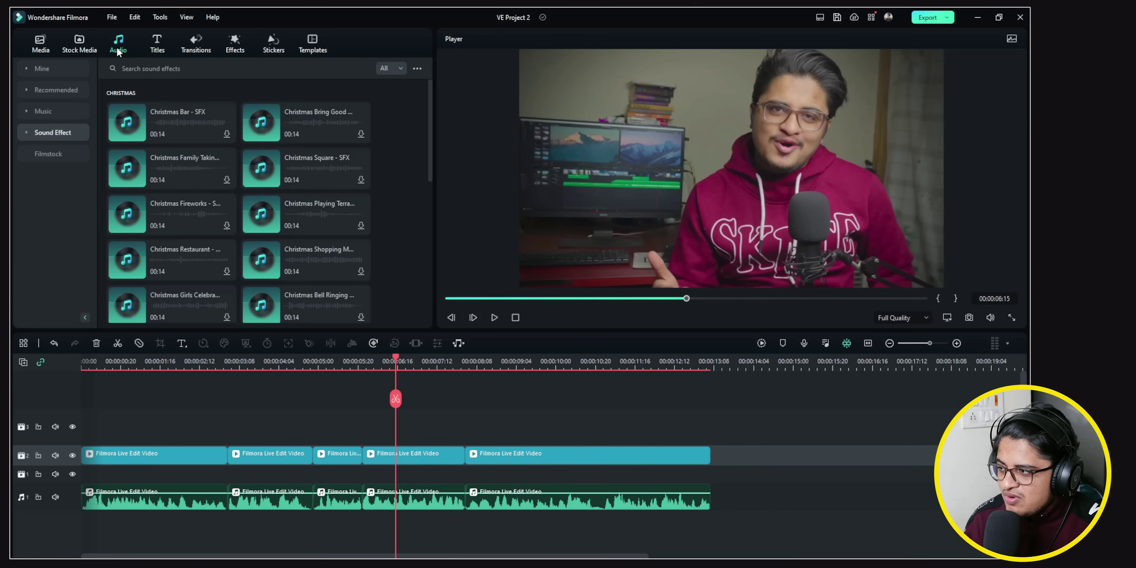
scroll(218, 198, "down", 8)
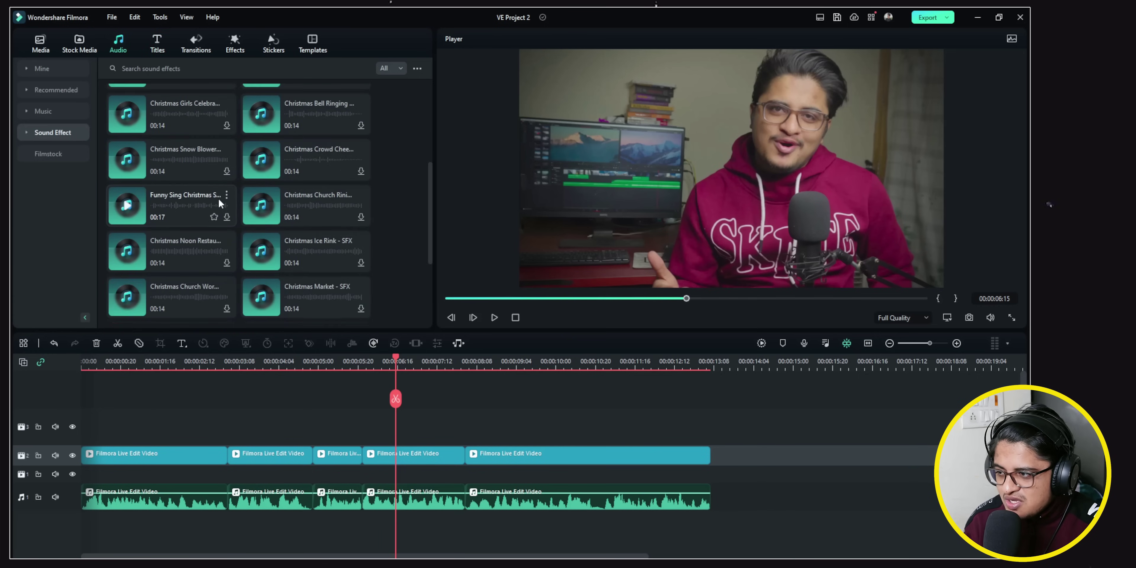
scroll(219, 200, "up", 8)
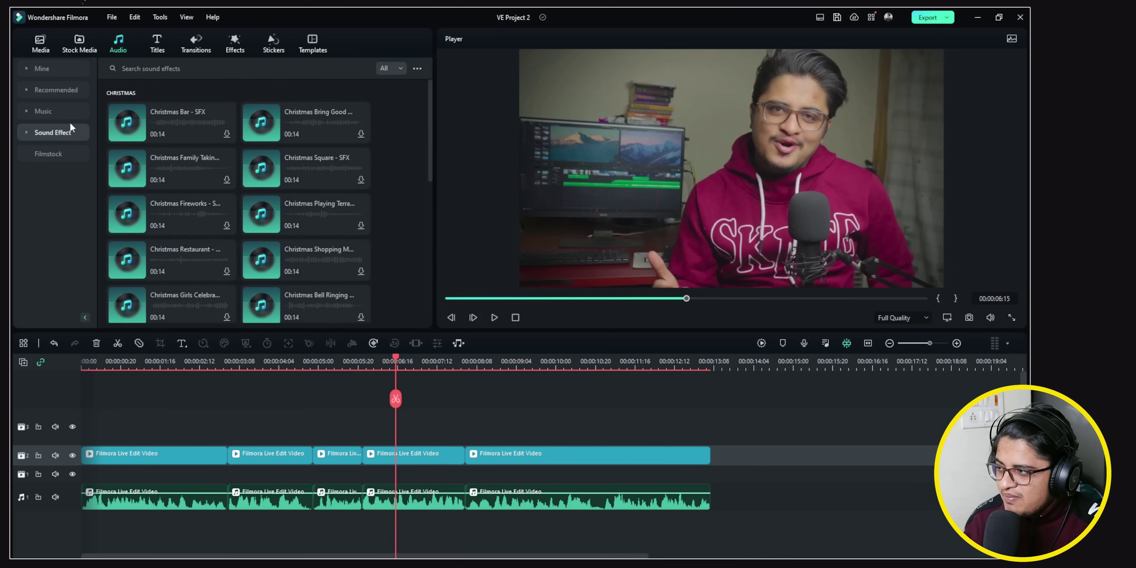
left_click(50, 89)
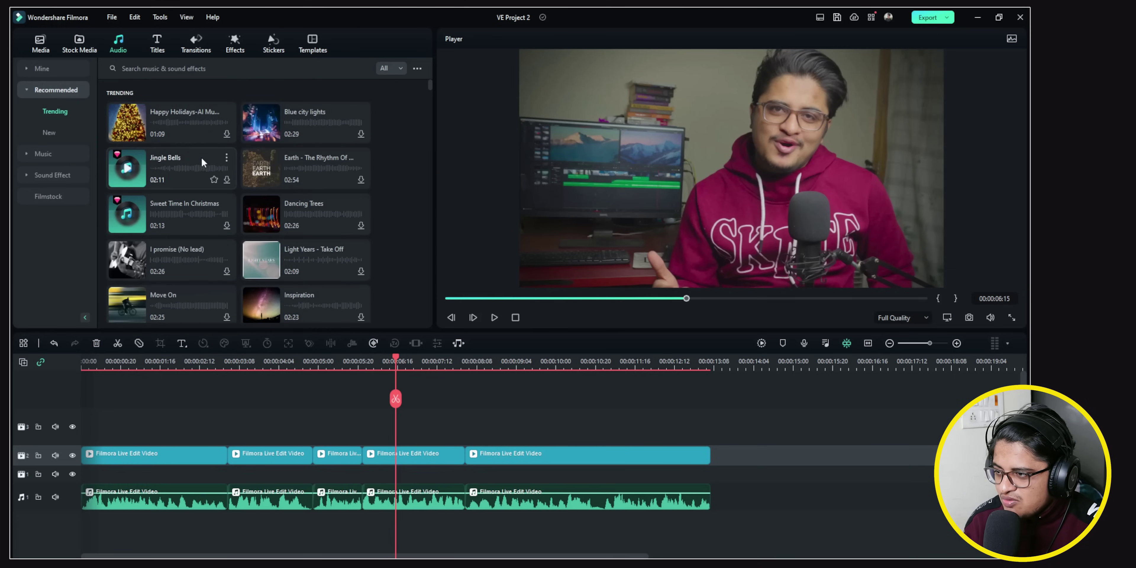
scroll(248, 181, "down", 10)
scroll(247, 182, "down", 5)
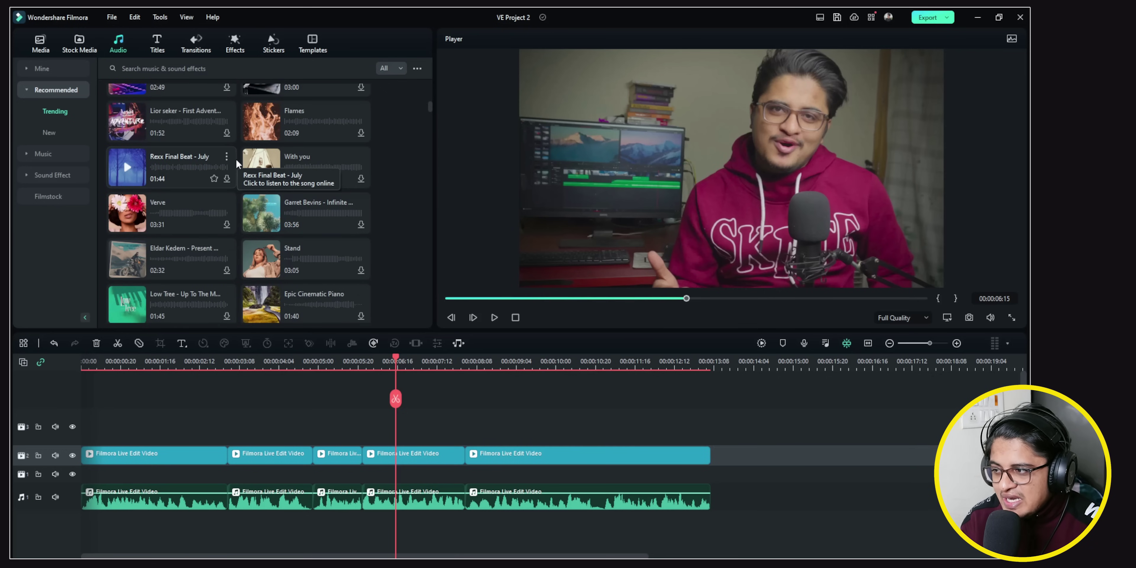
scroll(203, 218, "up", 15)
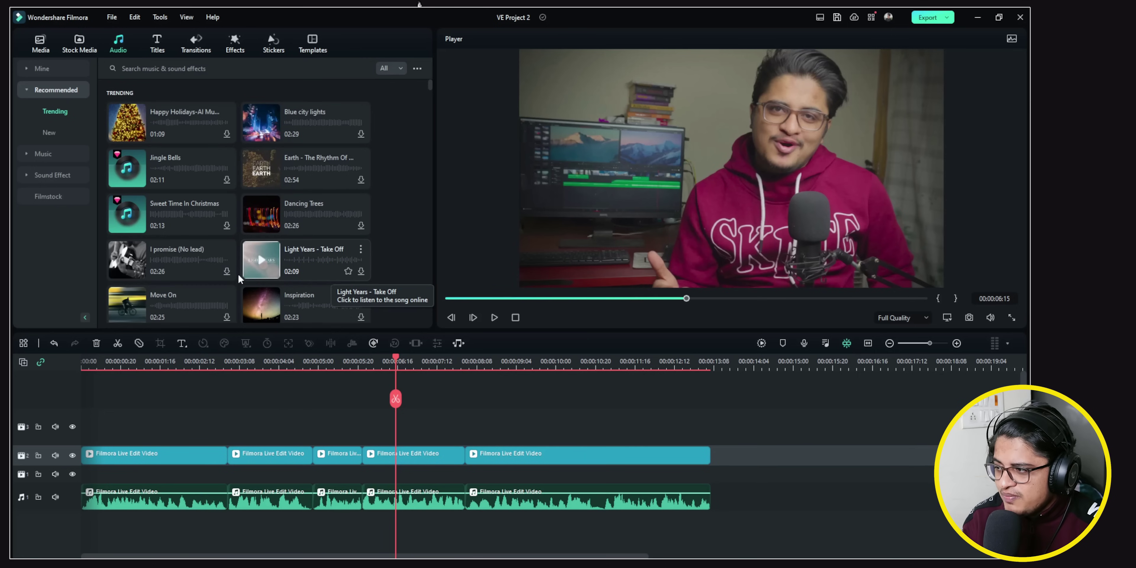
Preview New Year's Party from the Christmas music, and Big Stomp and Clap, Bassy Future and Ambient Glitch Pad Soundscape from Beats
left_click(27, 150)
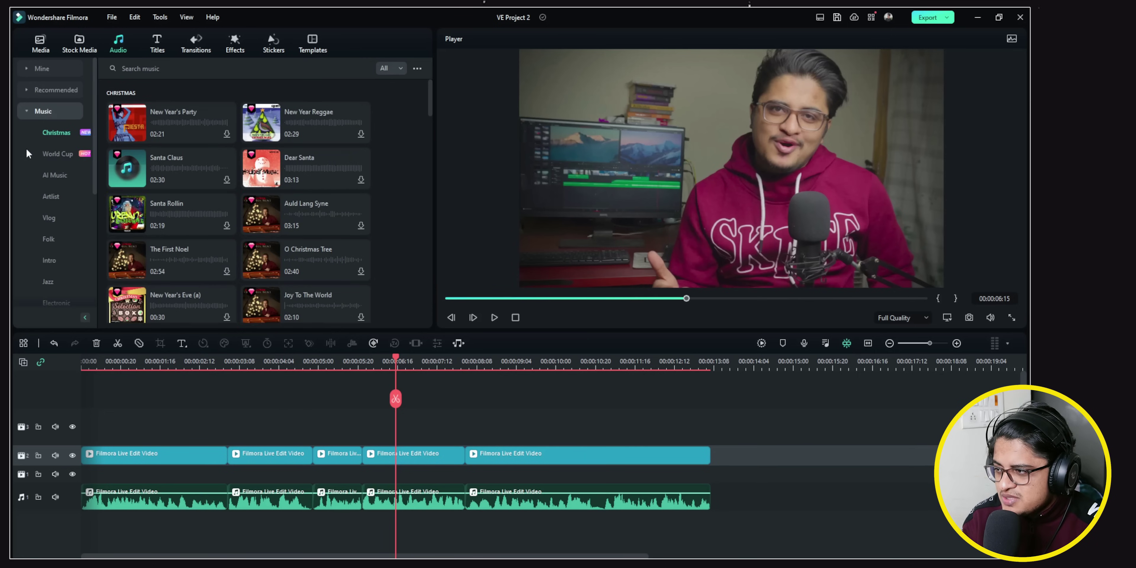
left_click(130, 118)
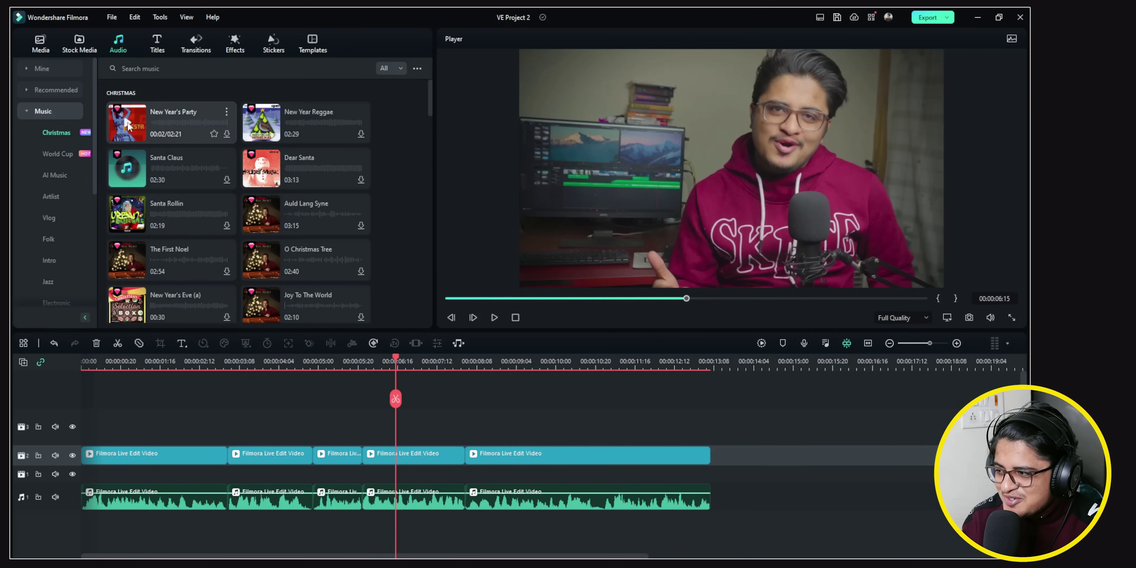
scroll(67, 213, "down", 2)
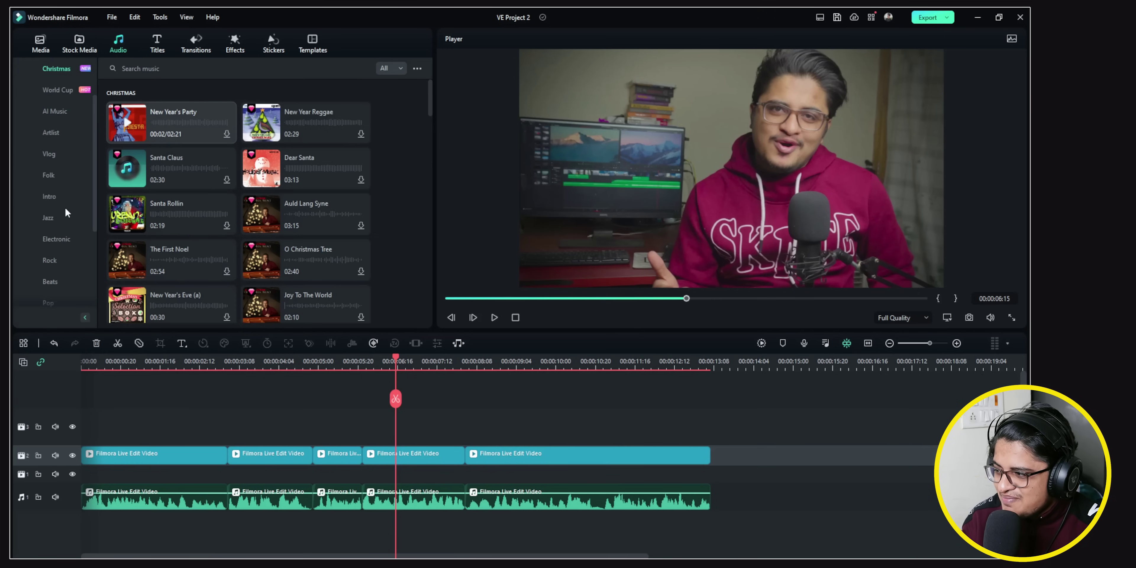
scroll(64, 218, "down", 3)
left_click(47, 152)
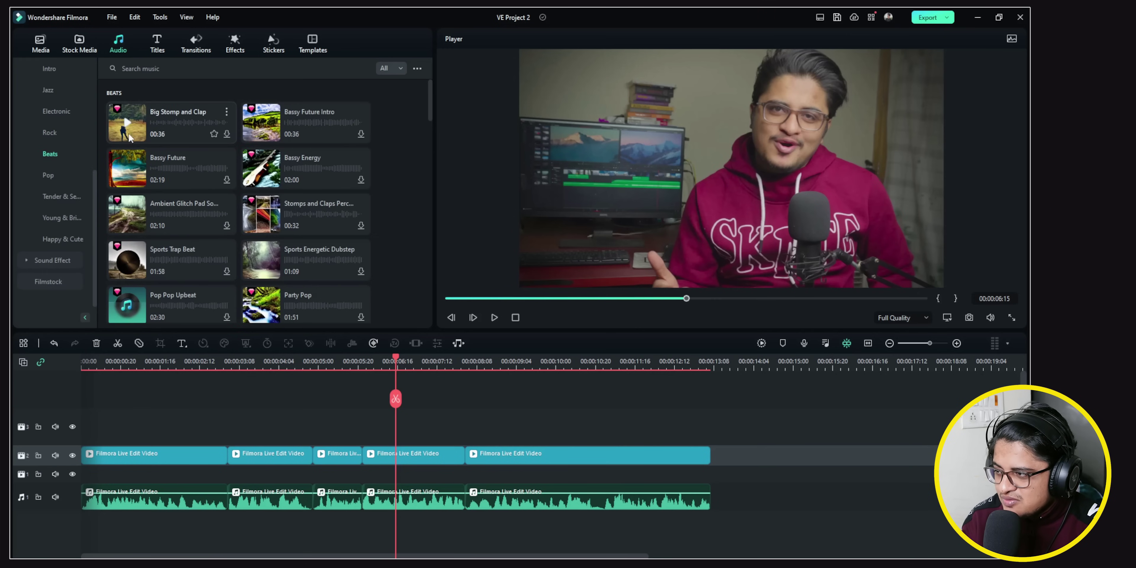
left_click(126, 123)
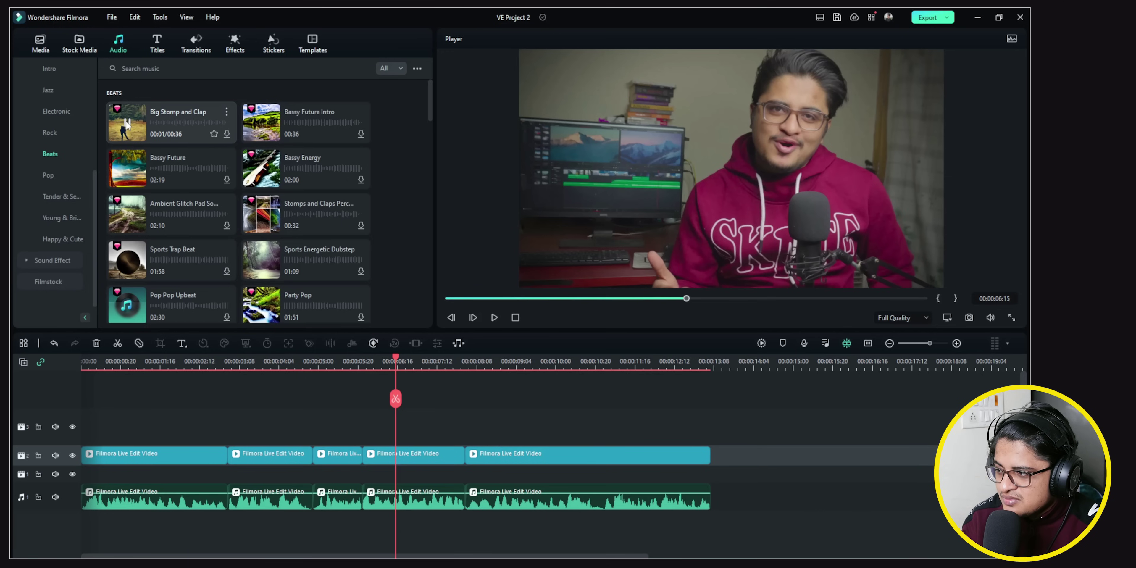
left_click(128, 170)
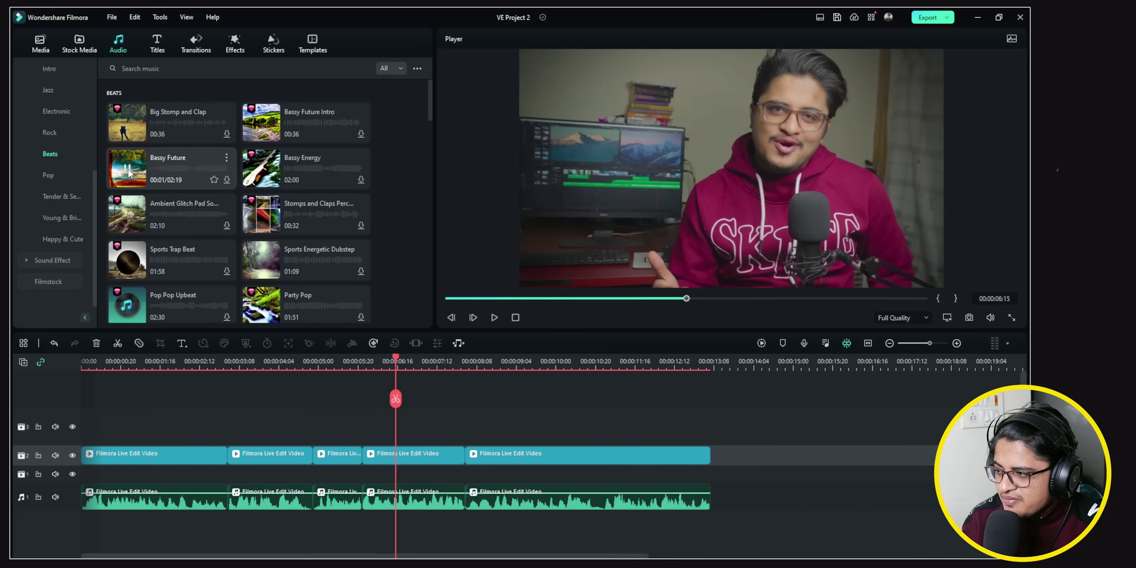
left_click(125, 221)
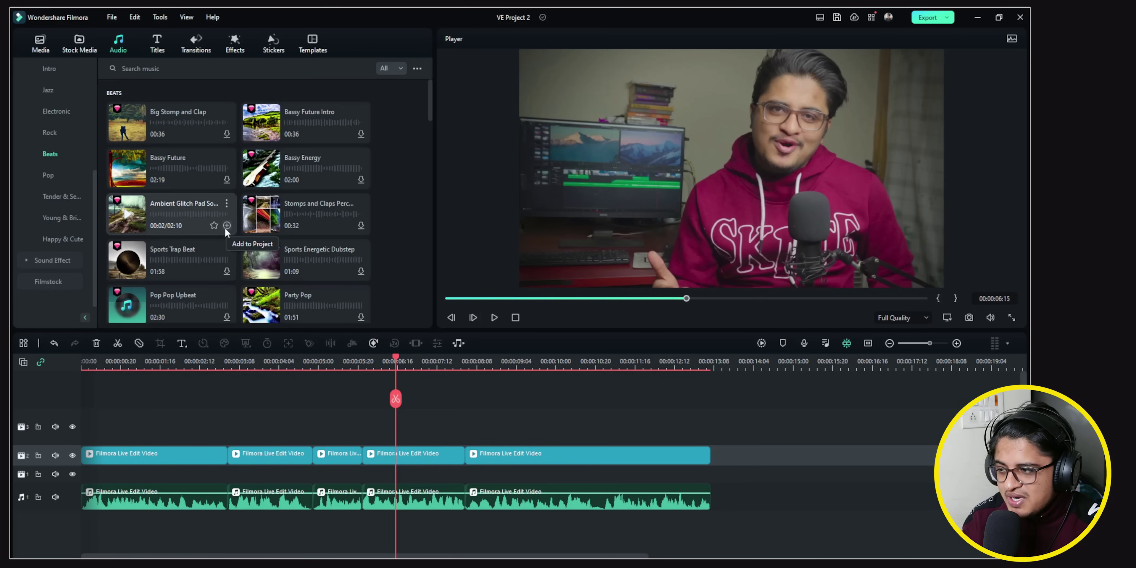
Add Ambient Glitch Pad Soundscape to the project with the Try It option, and trim it to the end of the video
left_click(225, 228)
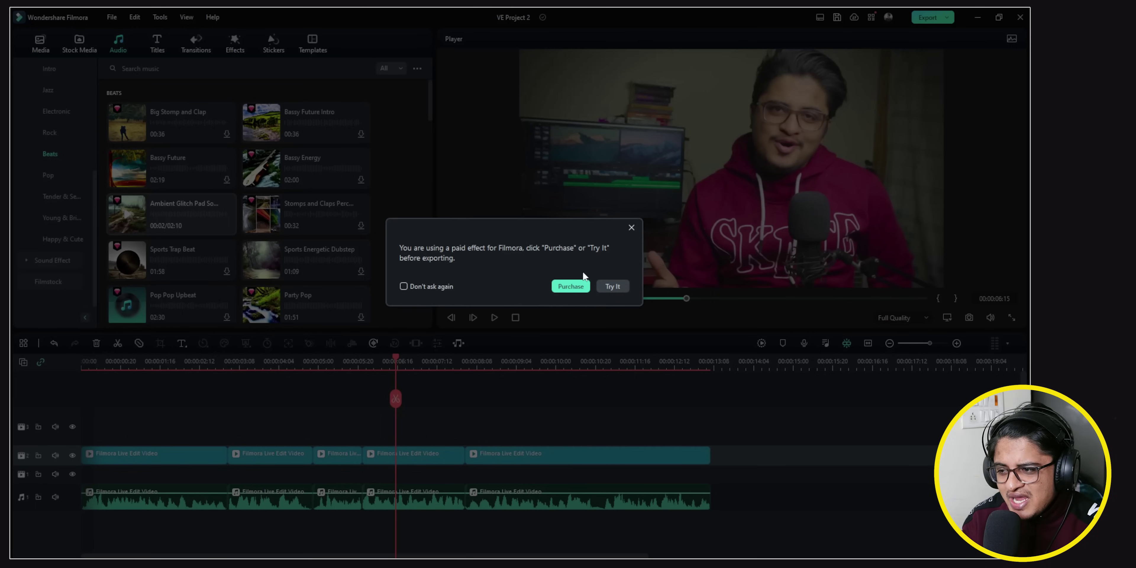
left_click(613, 286)
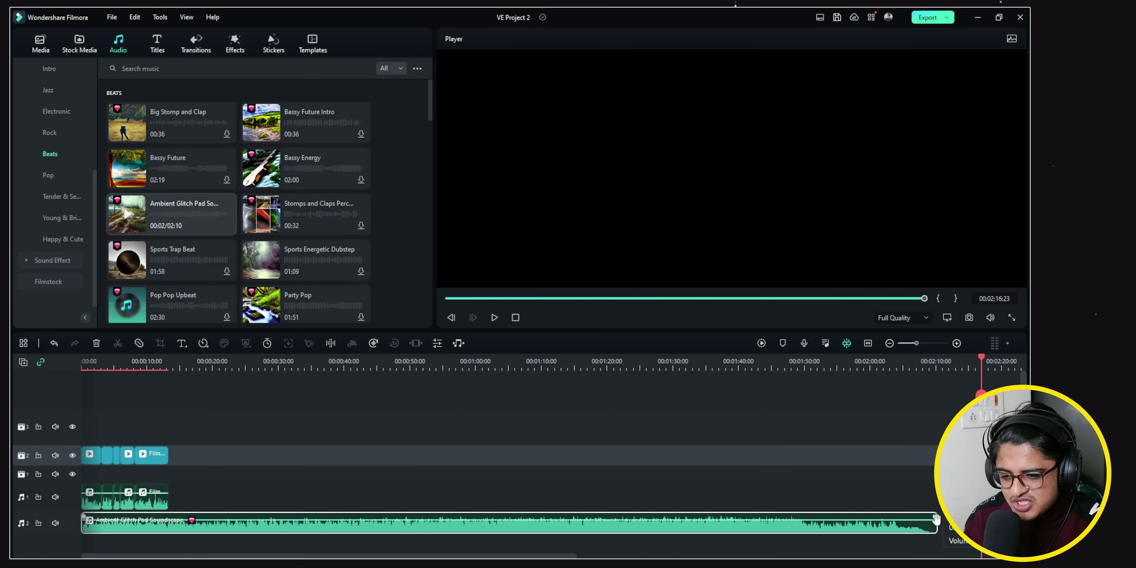
left_click_drag(938, 523, 170, 493)
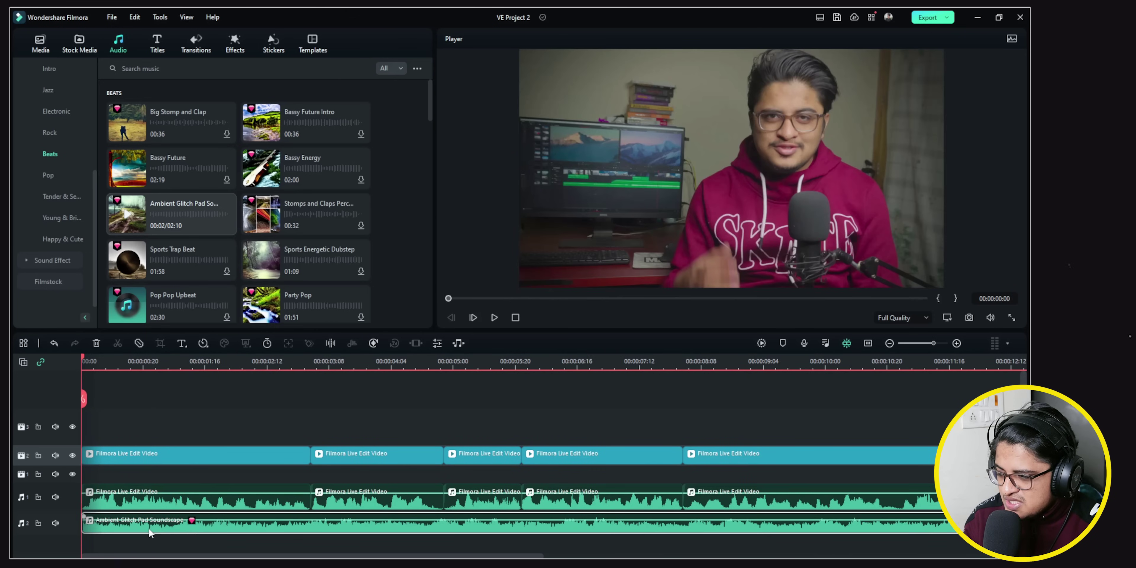
Lower the volume of the Ambient Glitch Pad Soundscape track to -14.5 dB, checking the mix in playback
double_click(149, 528)
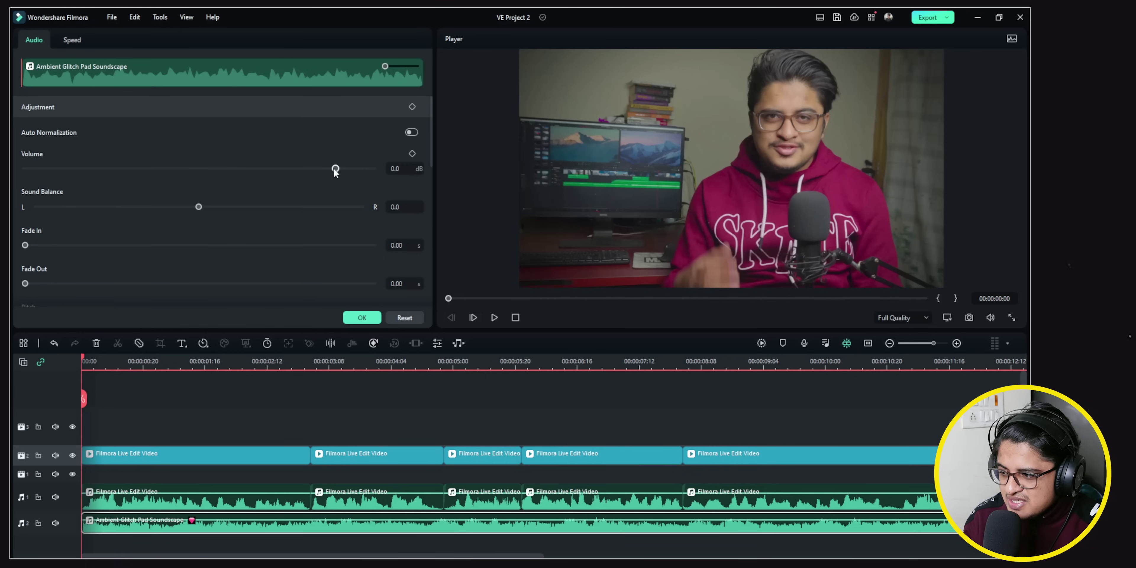
key("space")
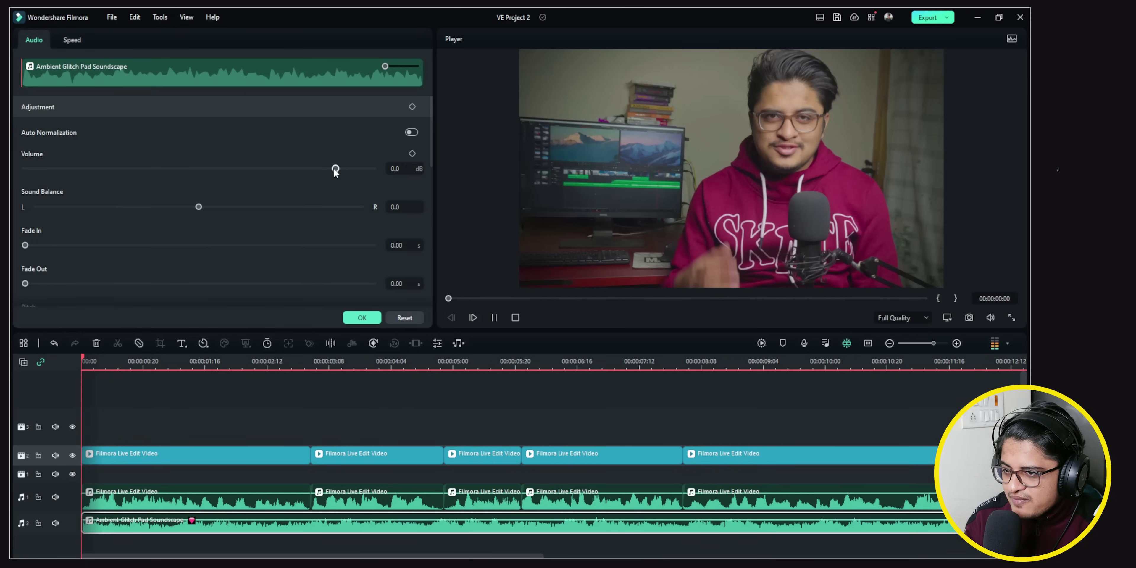
key("space")
left_click_drag(335, 169, 276, 167)
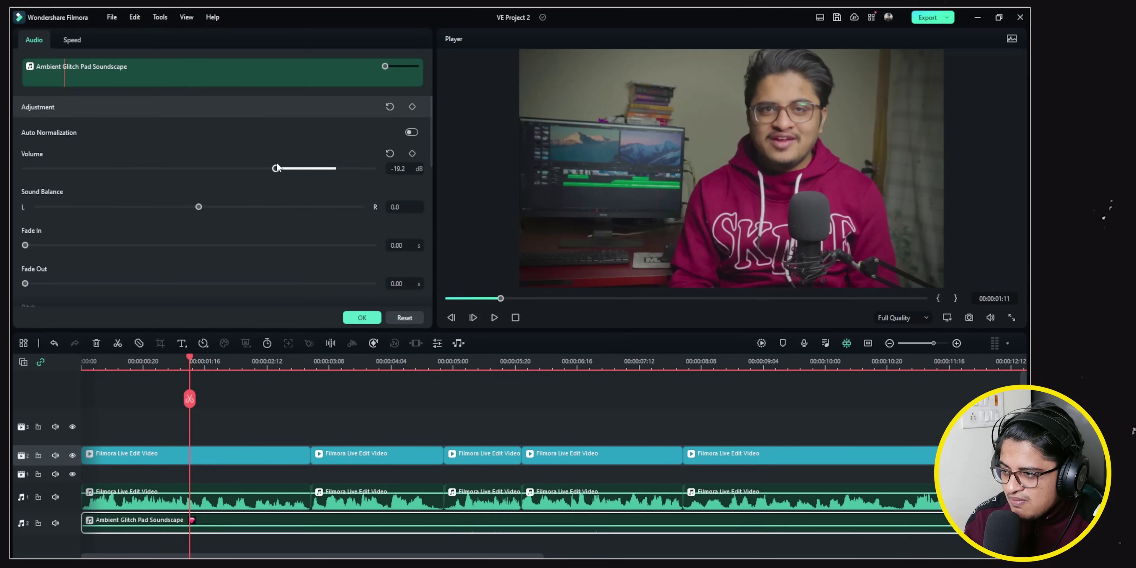
key("space")
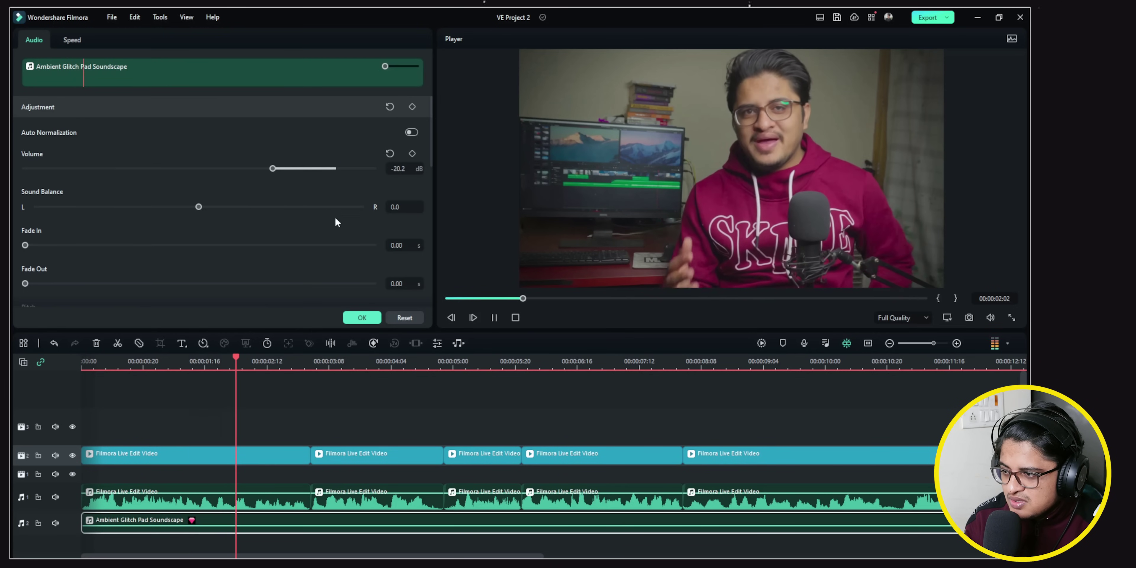
key("space")
left_click_drag(271, 168, 288, 169)
key("space")
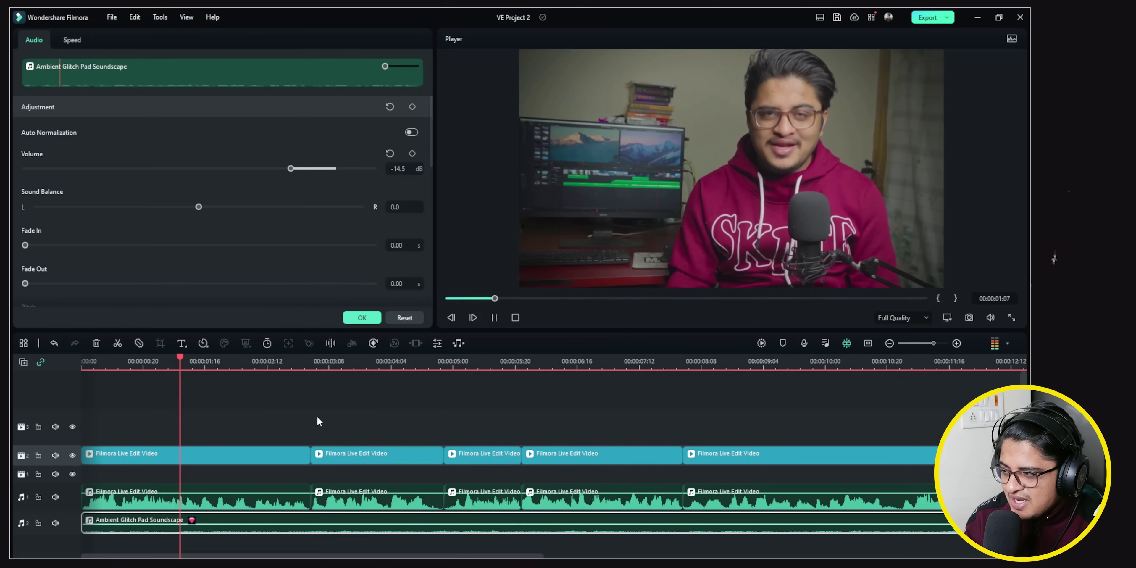
key("space")
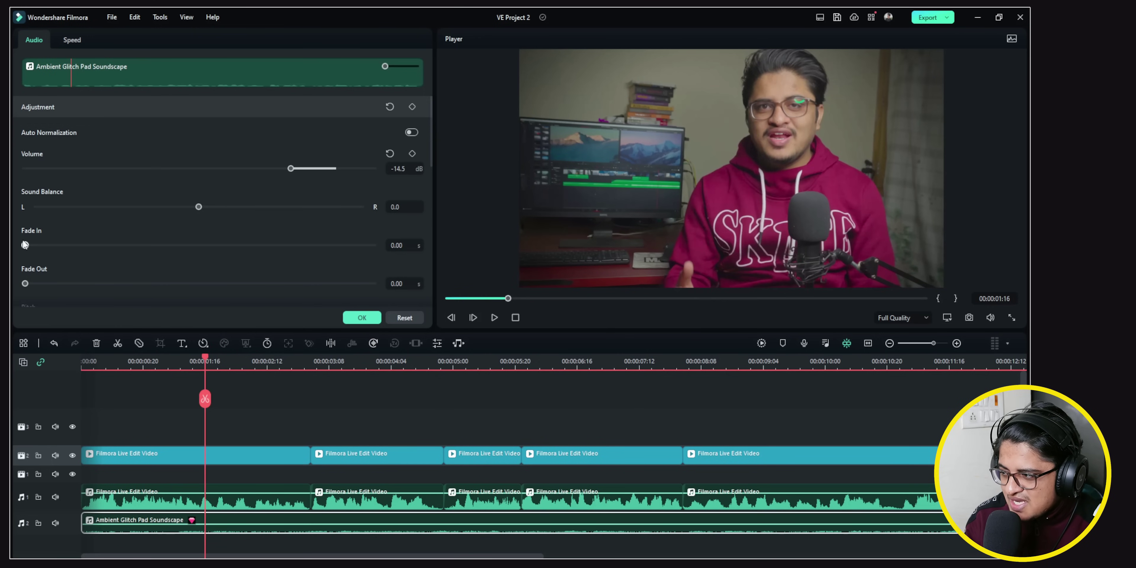
Give the background music a fade-in of 0.53 s and a fade-out of 1.20 s, and return to the project media
left_click_drag(25, 245, 40, 245)
left_click_drag(25, 284, 45, 284)
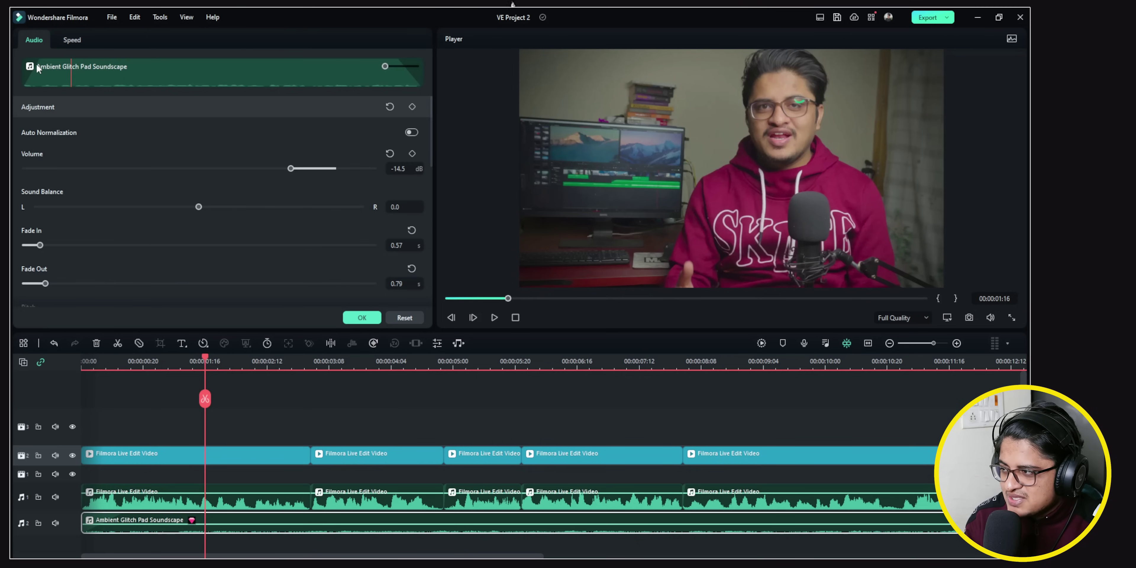
mouse_move(40, 245)
left_mouse_down()
mouse_move(57, 244)
mouse_move(38, 244)
left_mouse_up()
left_click_drag(45, 284, 57, 284)
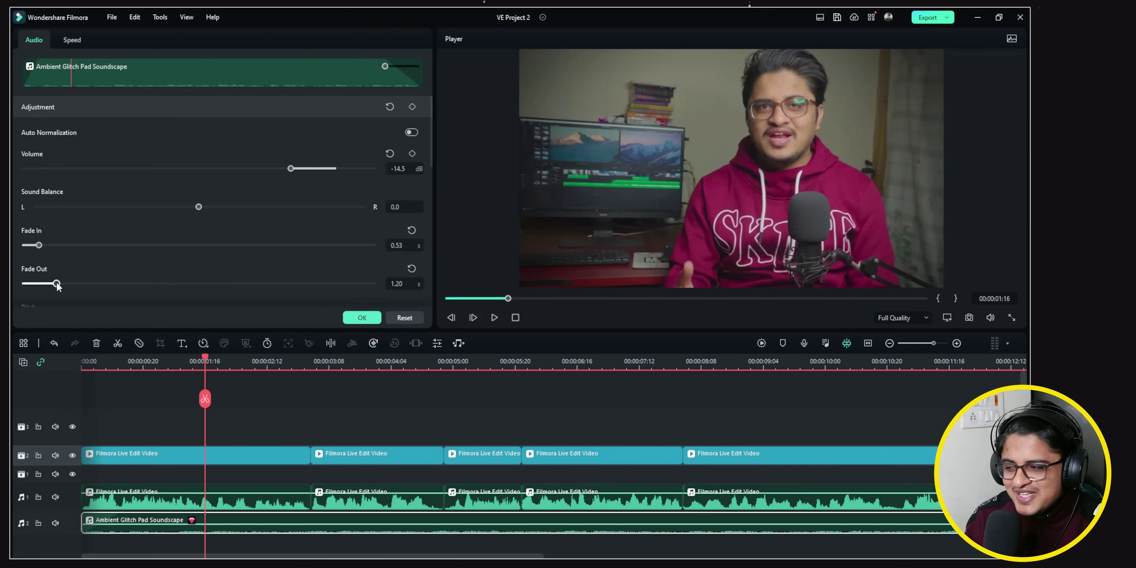
left_click(167, 459)
left_click(36, 46)
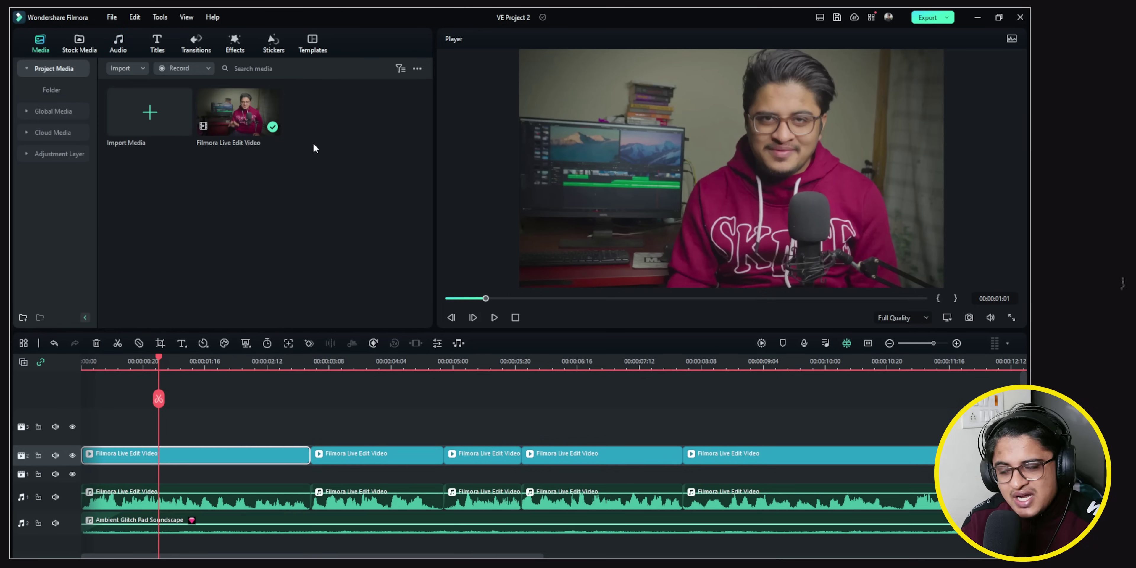
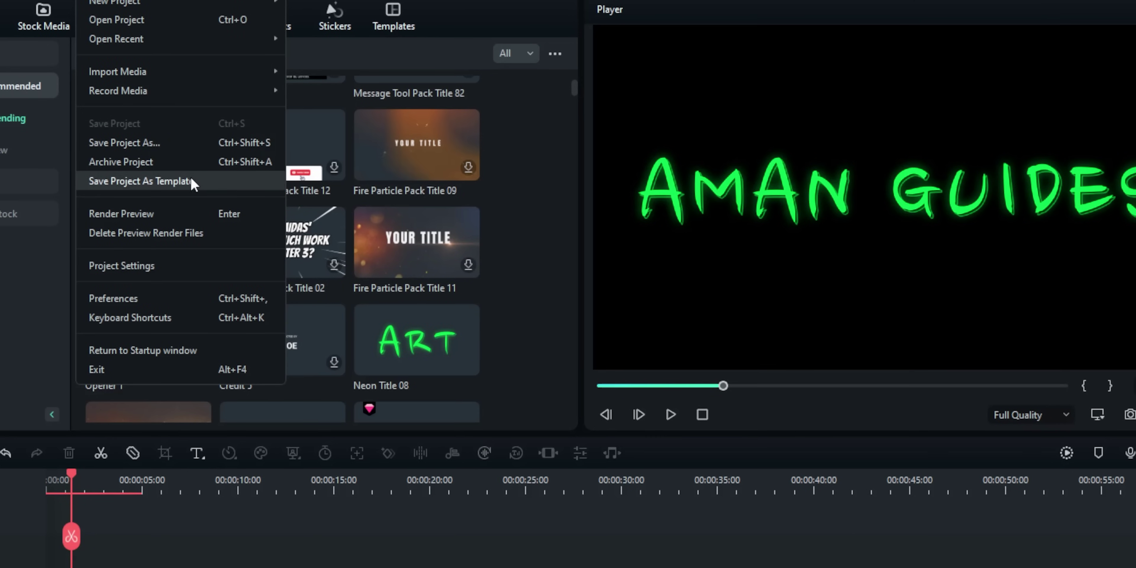
Save the AMAN GUIDES INTRO project as a template, and look it up among the custom templates
left_click(228, 184)
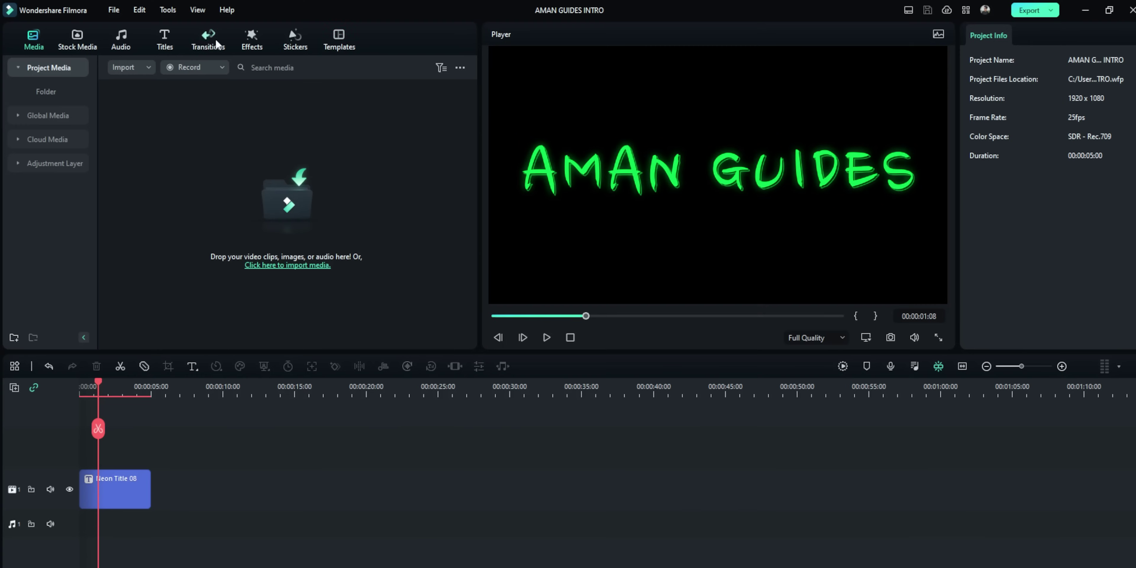
left_click(352, 47)
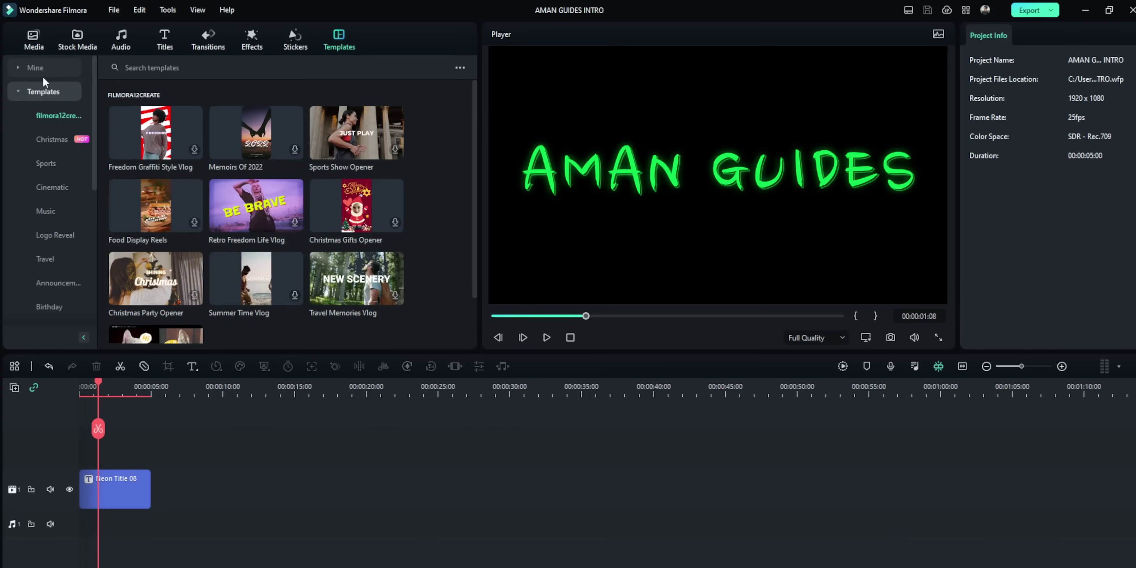
left_click(33, 70)
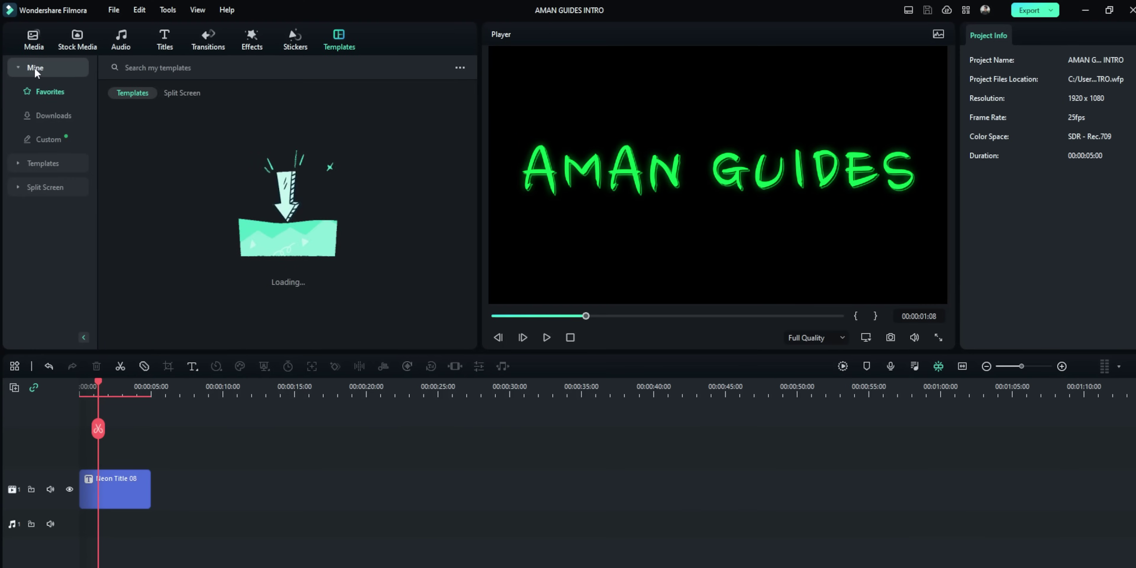
left_click(63, 140)
left_click(277, 132)
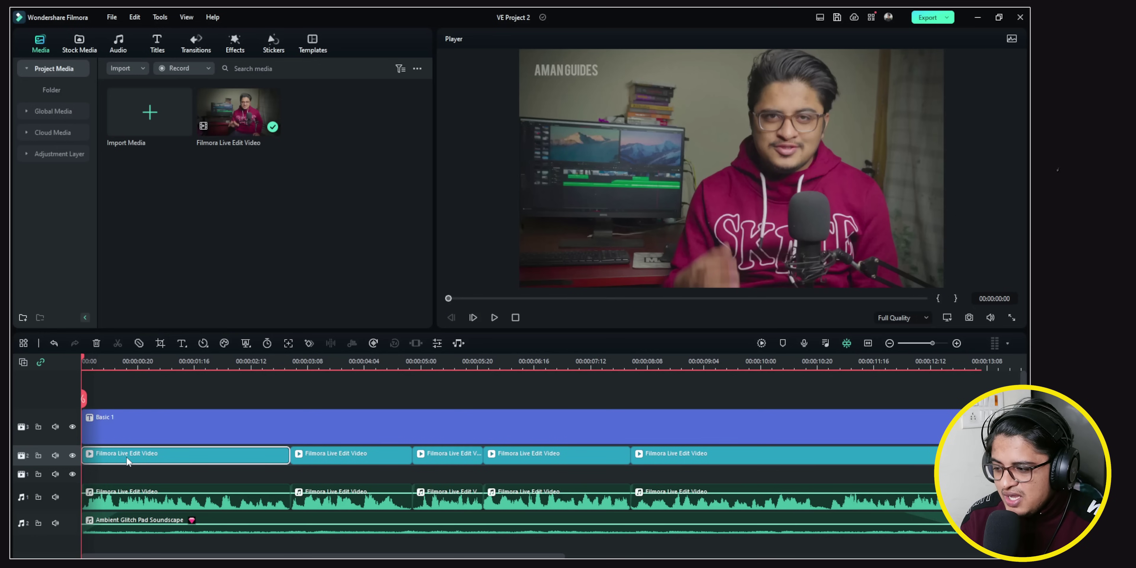
Keyframe the first video clip's scale at 150% at its start and 178.5% at 00:00:02:10
double_click(127, 461)
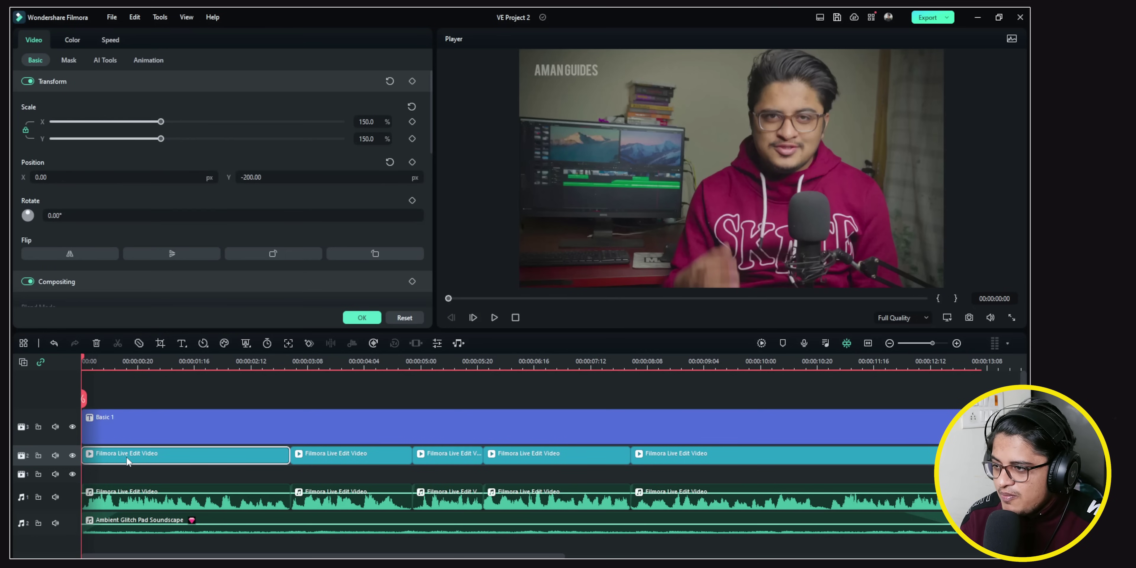
left_click(412, 123)
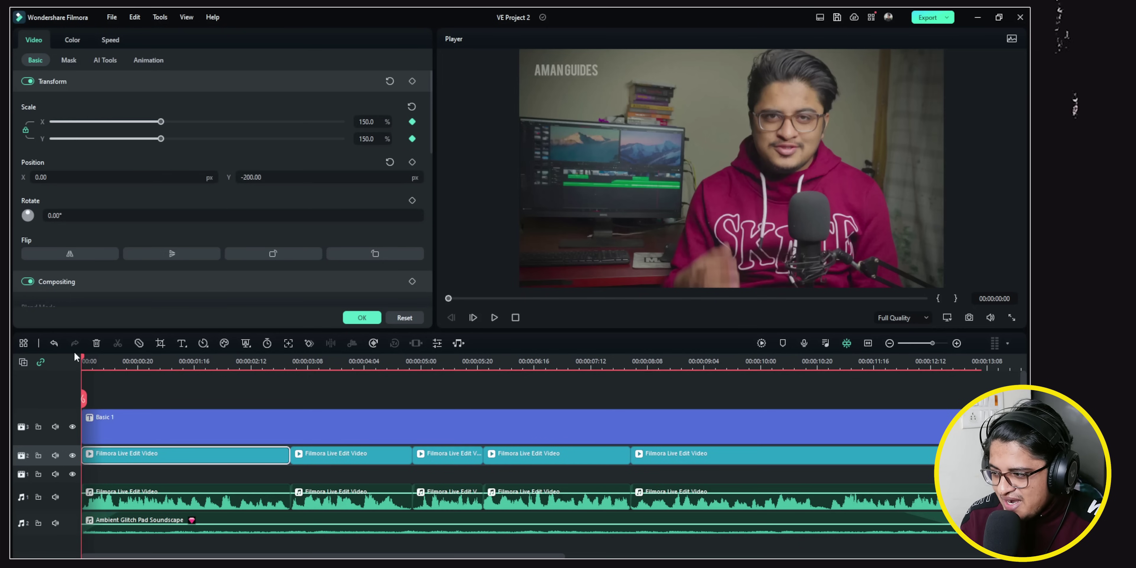
key("space")
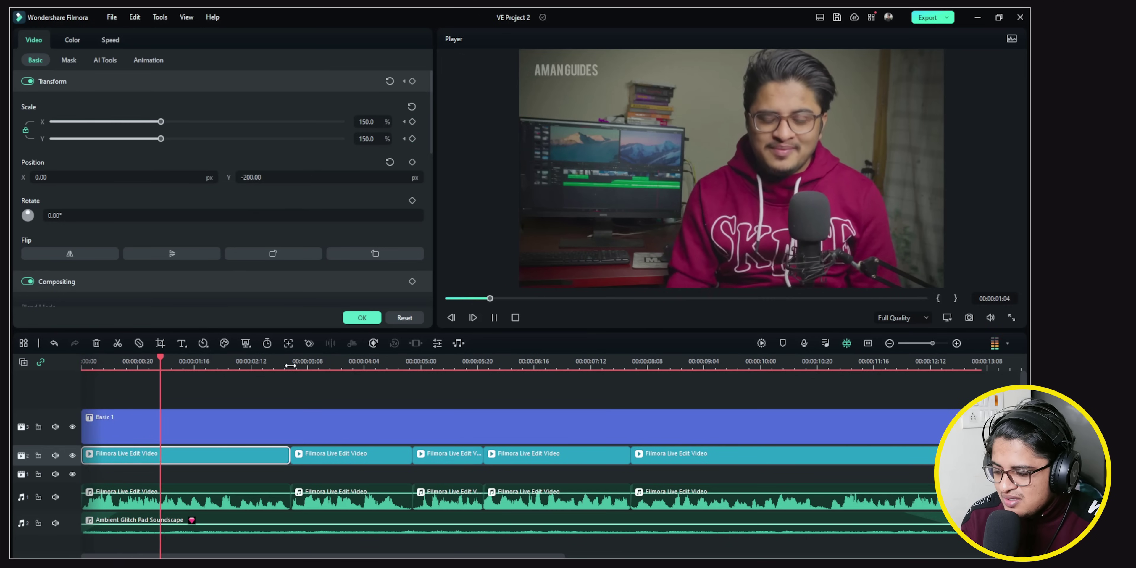
key("space")
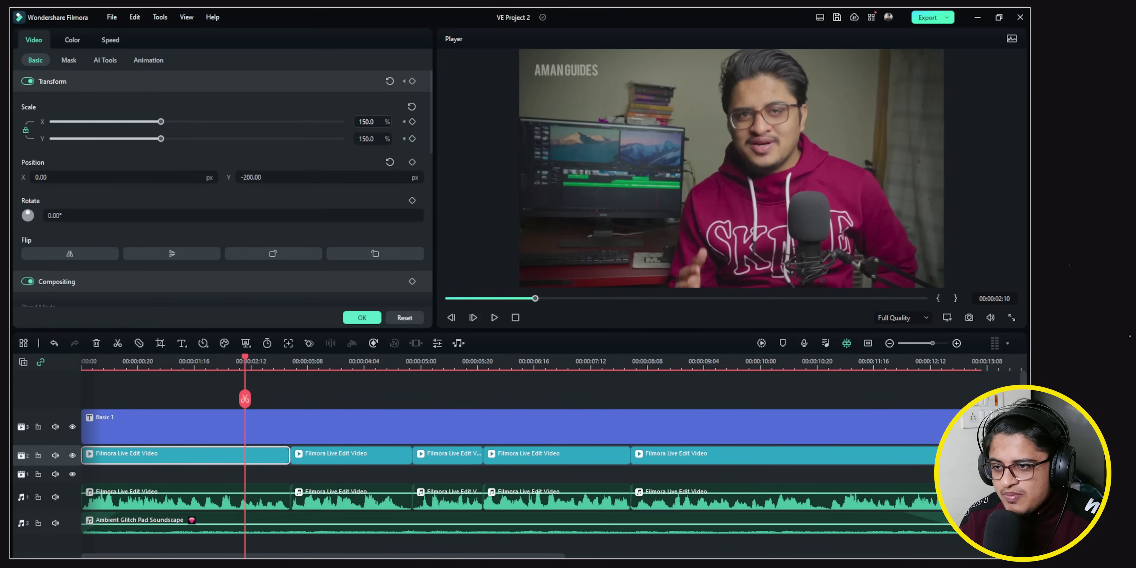
left_click_drag(161, 122, 181, 122)
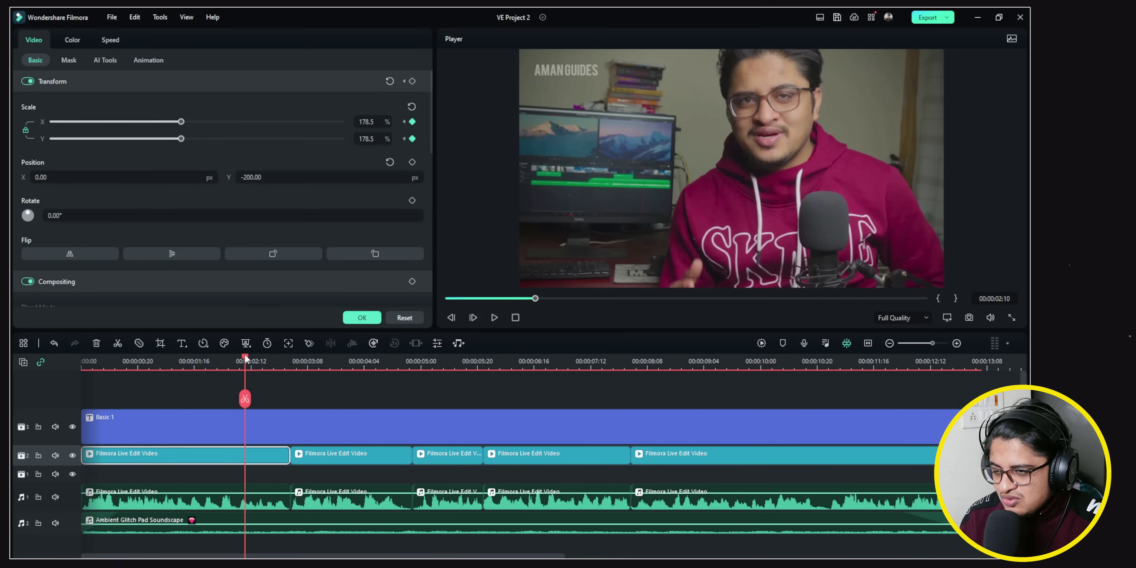
Play the first clip from the start to check the keyframed zoom, and examine the frames around its second keyframe
left_click_drag(244, 357, 61, 363)
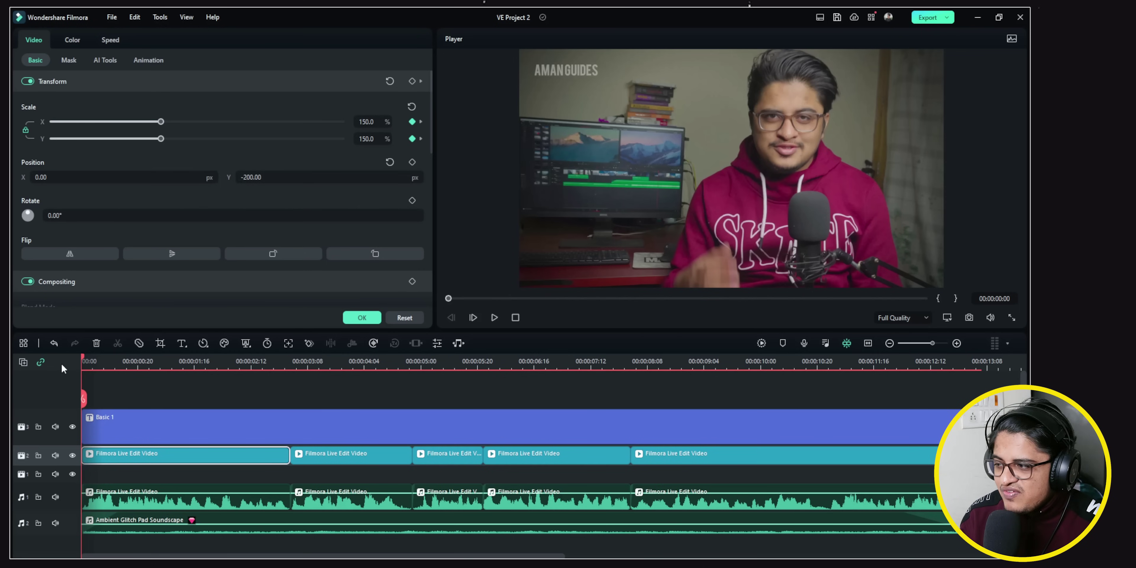
key("space")
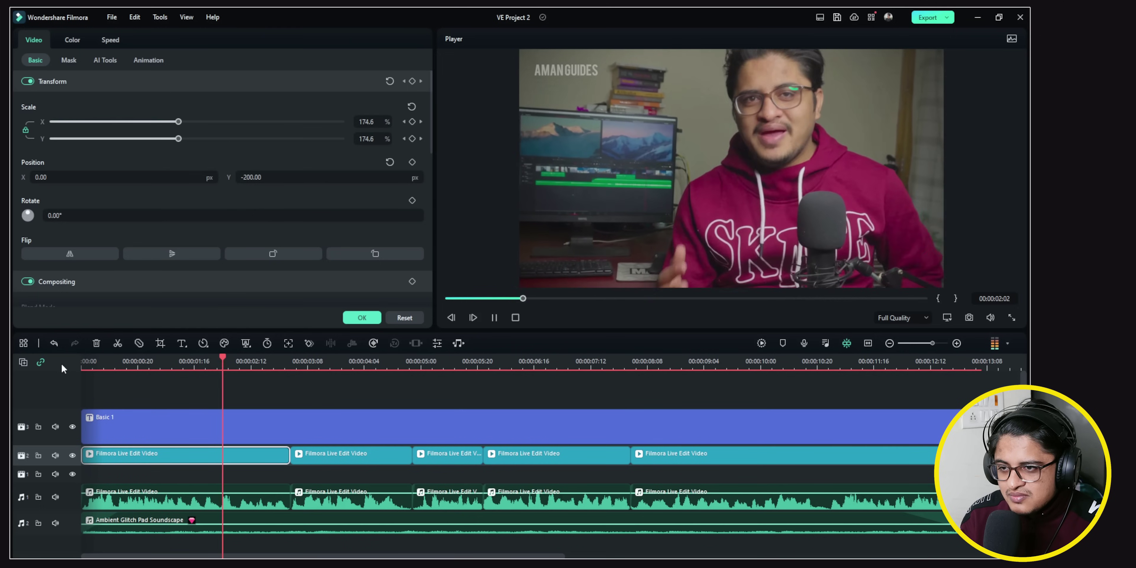
key("space")
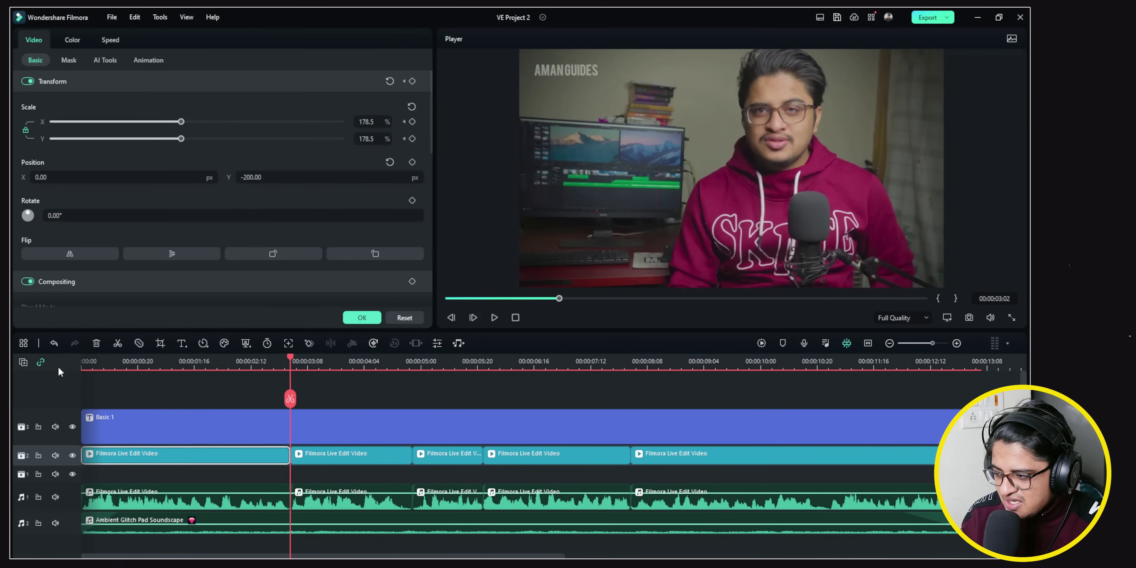
left_click(249, 362)
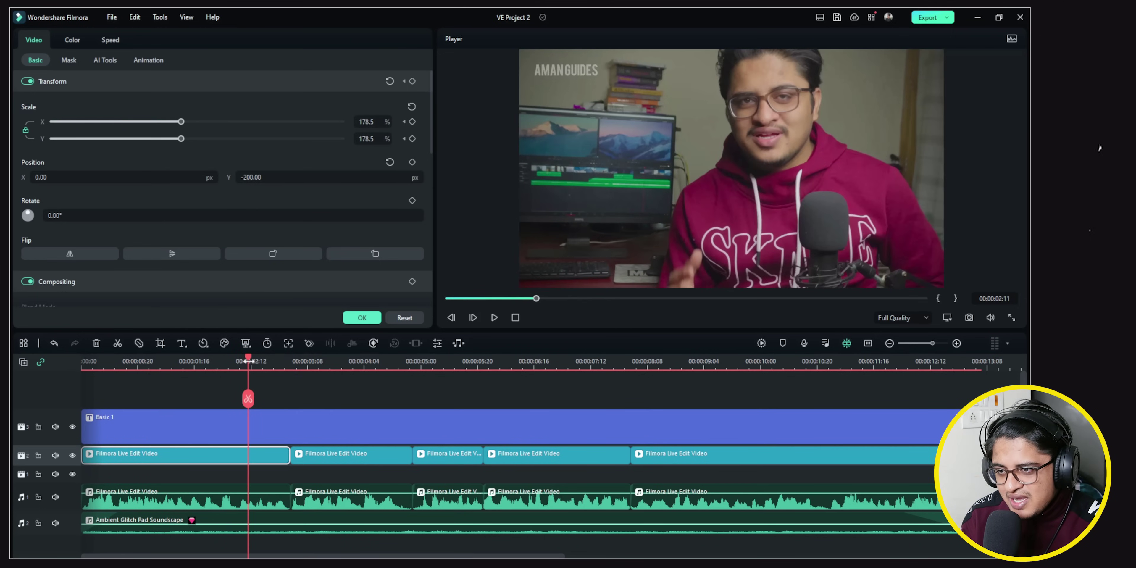
left_click(259, 362)
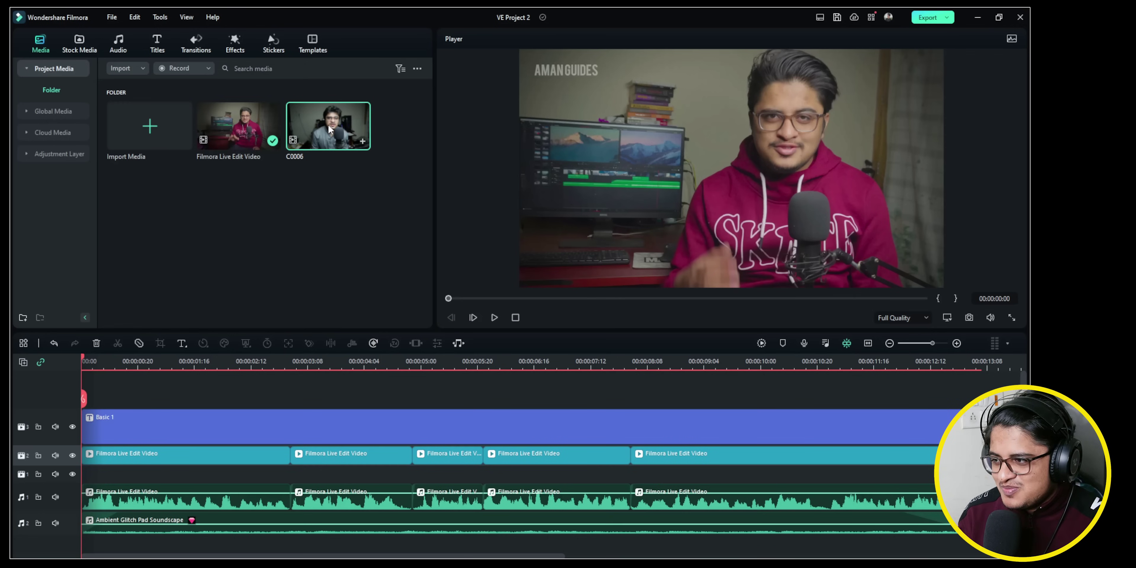
Preview C0006, place it on a new track above the title at 00:00:03:02, and trim it to end at 00:00:04:21
double_click(329, 128)
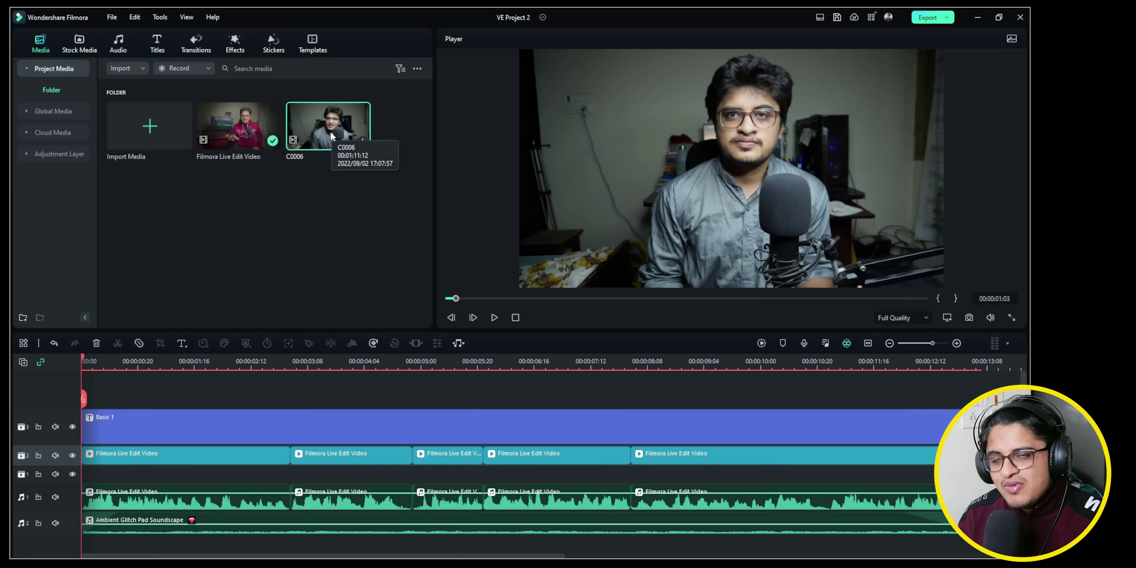
left_click_drag(332, 135, 293, 399)
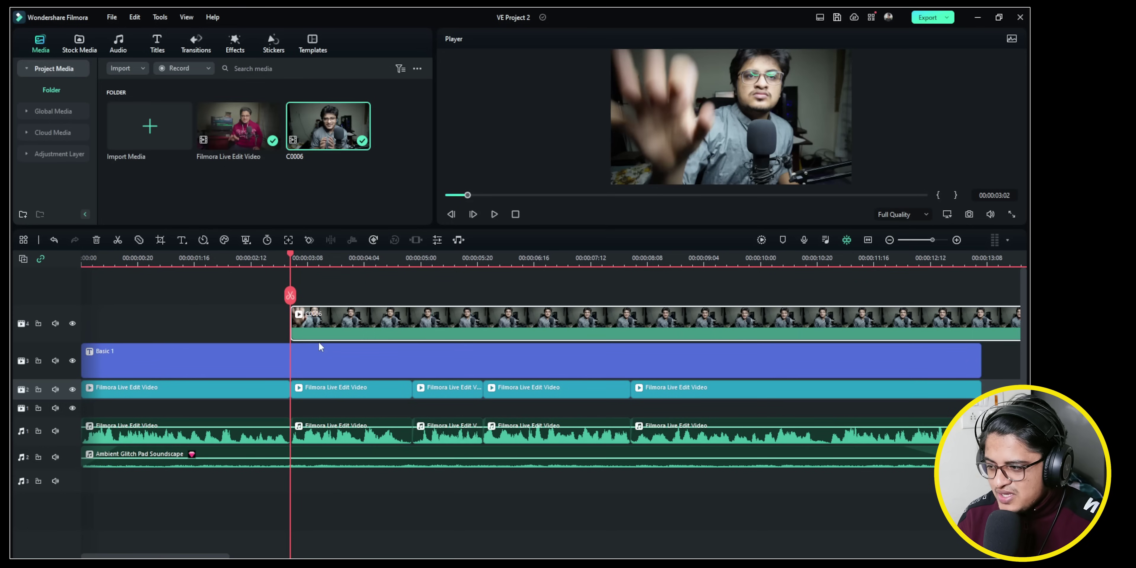
left_click_drag(292, 324, 361, 314)
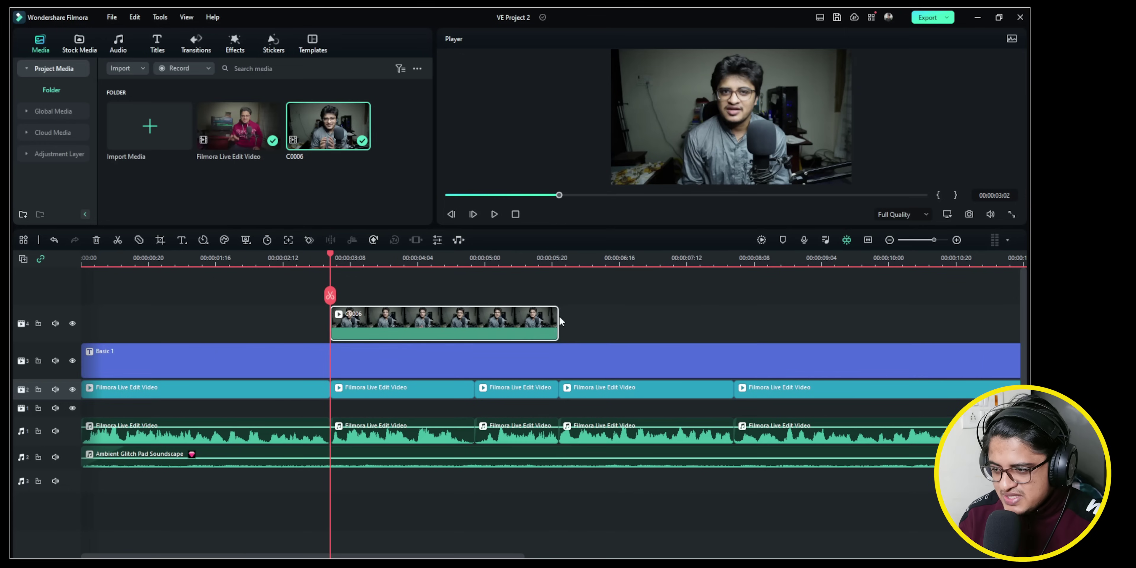
left_click_drag(559, 320, 471, 321)
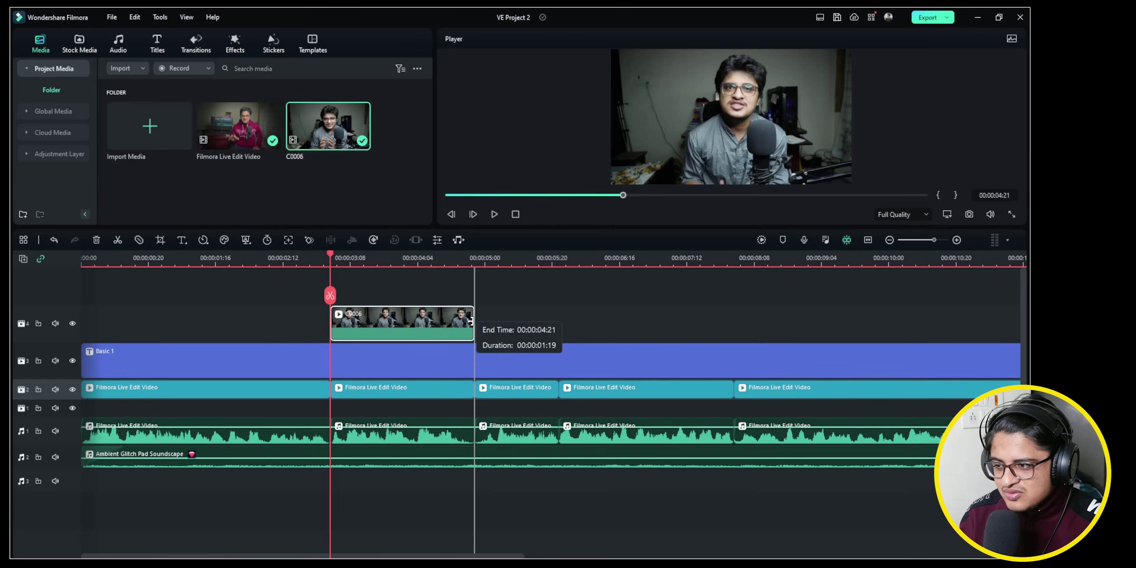
Enlarge the preview and draw a closed pen mask around the speaker in the C0006 overlay clip at 00:00:04:02, from shoulders up around the head
left_click_drag(582, 227, 583, 308)
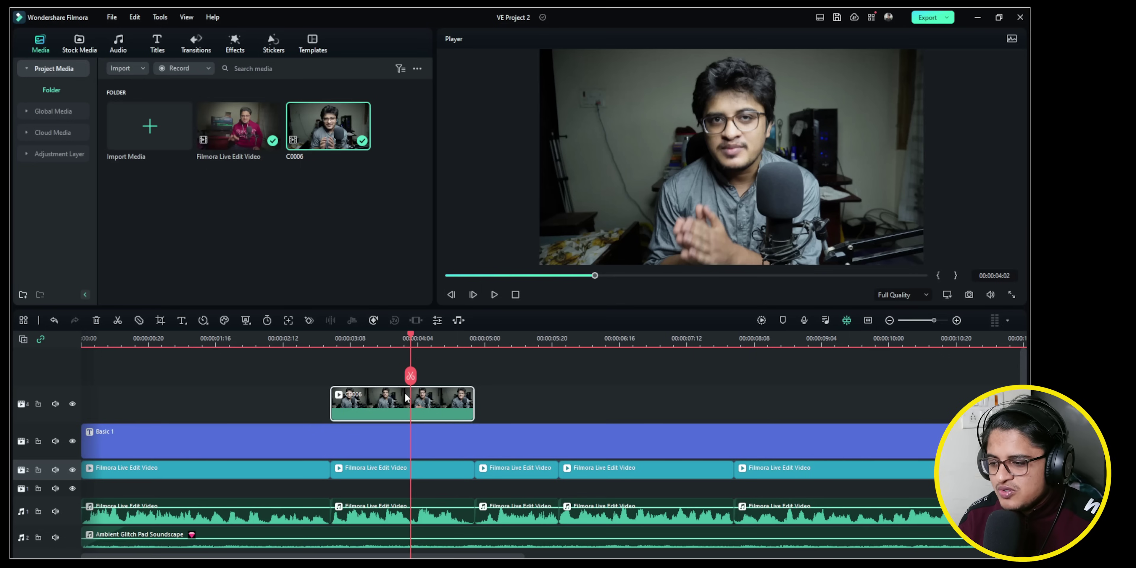
double_click(406, 398)
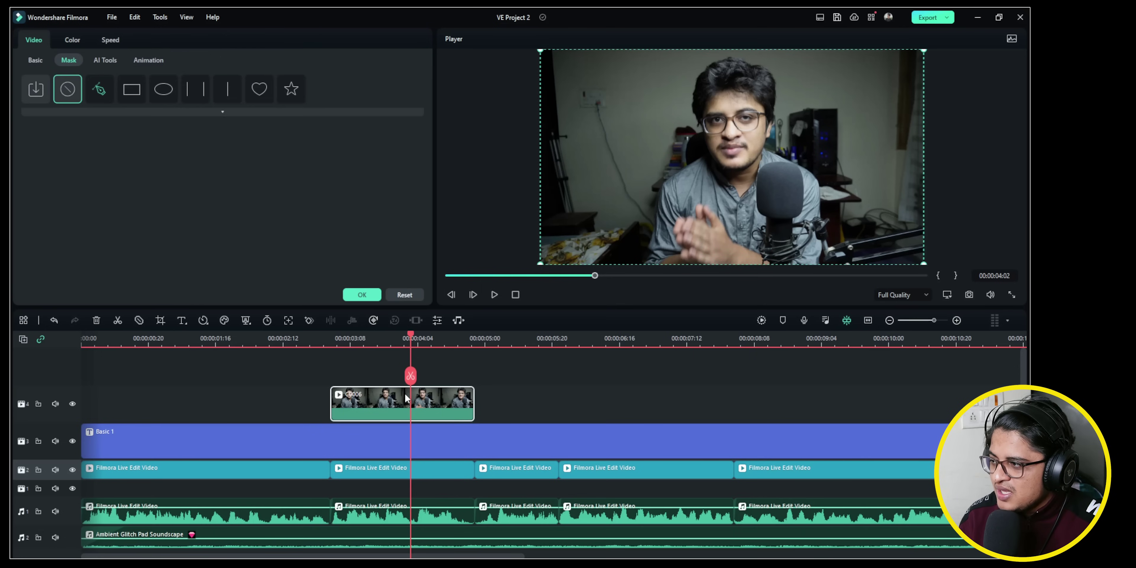
left_click(99, 90)
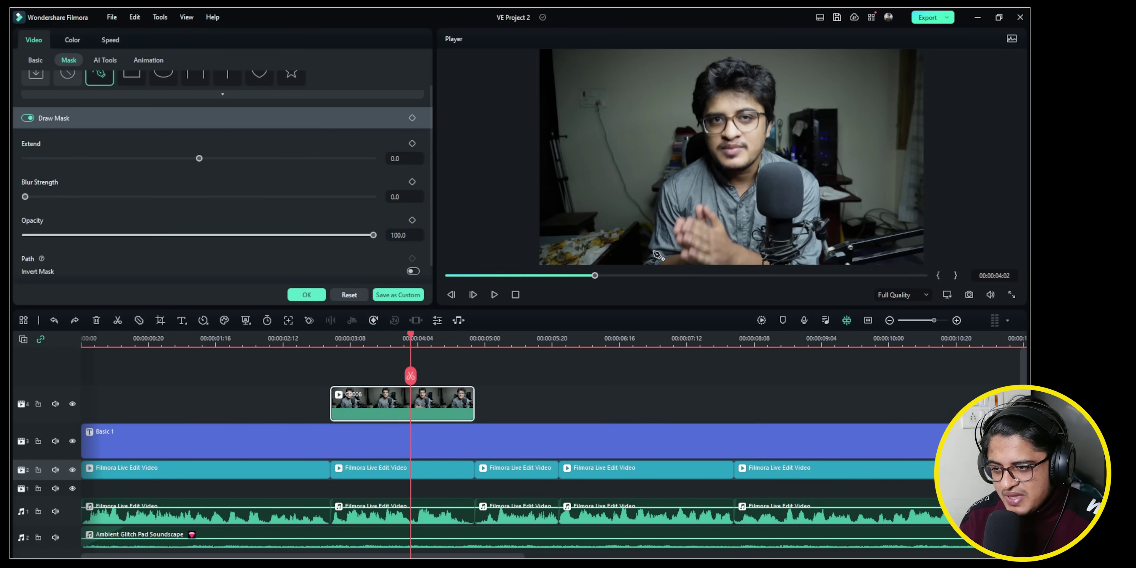
left_click(640, 262)
left_click(649, 247)
left_click(655, 230)
left_click(658, 213)
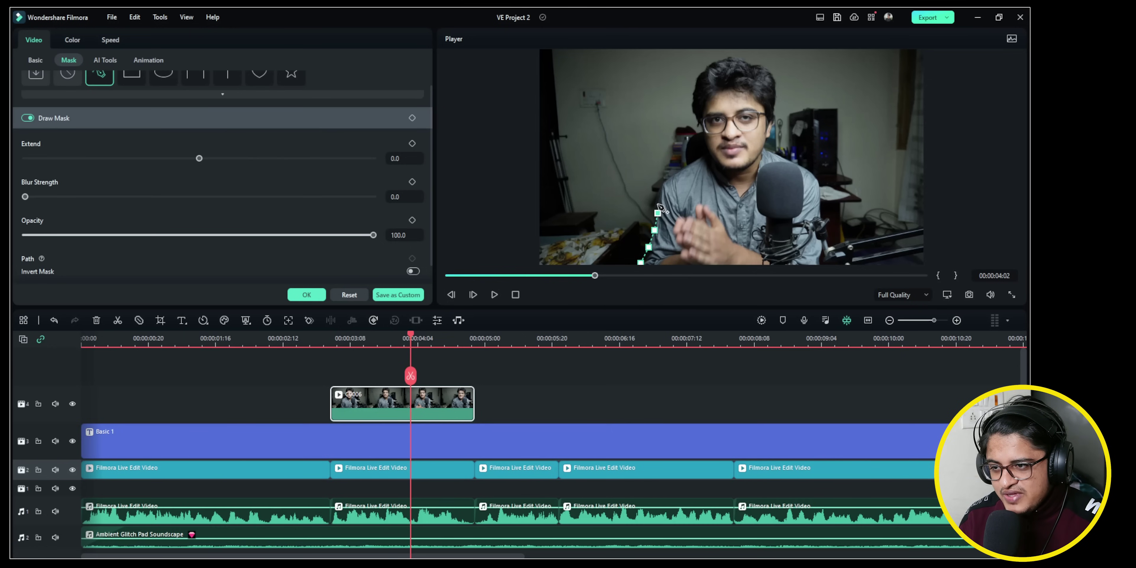
left_click(659, 195)
left_click(666, 181)
left_click(672, 176)
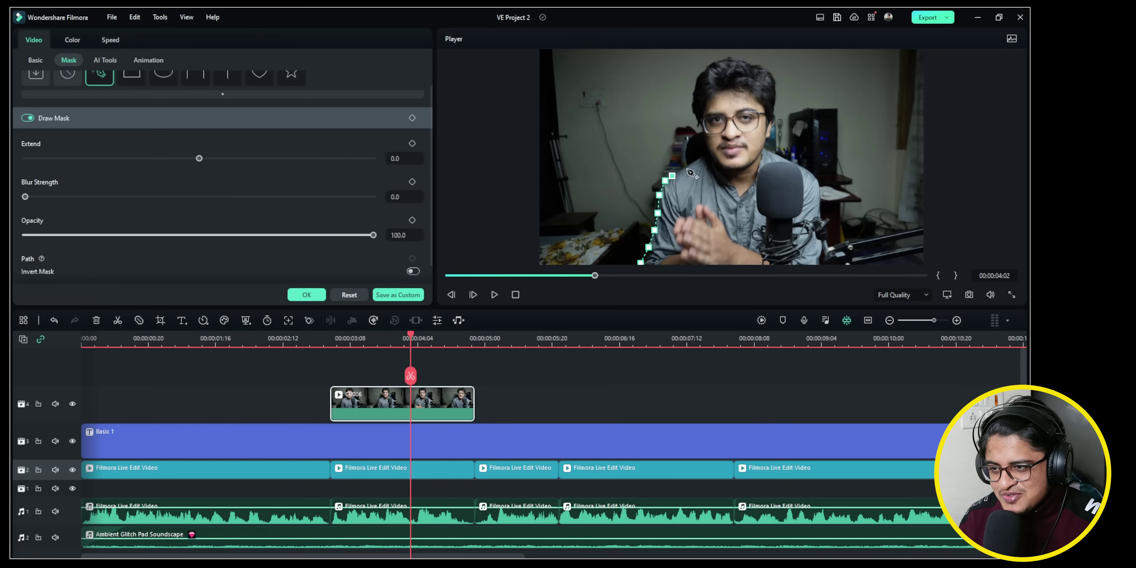
left_click(679, 170)
left_click(692, 158)
left_click(702, 153)
left_click(699, 136)
left_click(691, 111)
left_click(690, 88)
left_click(696, 70)
left_click(711, 57)
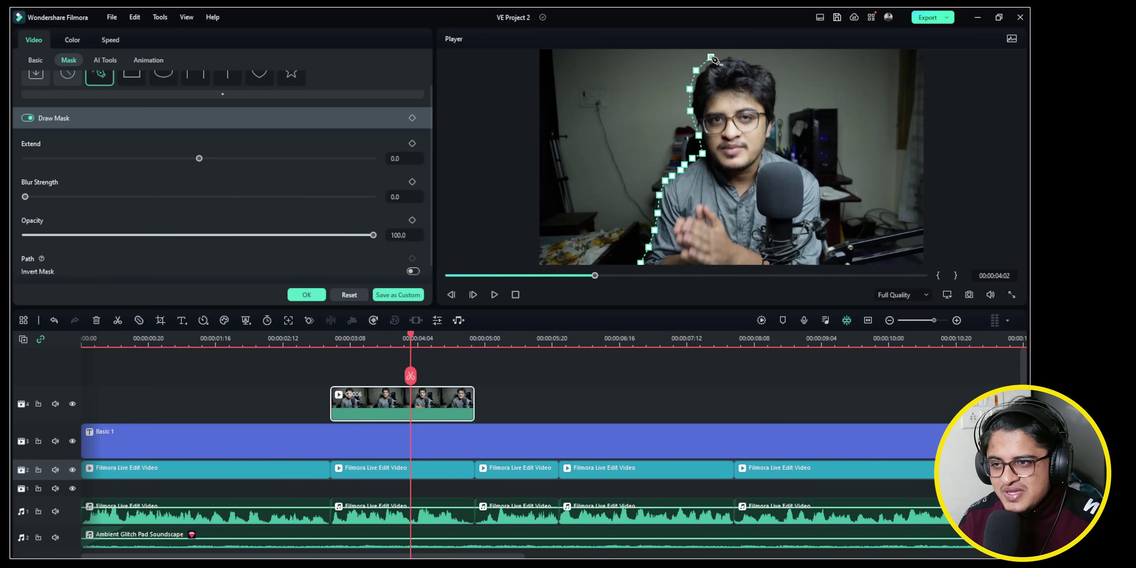
left_click(736, 53)
left_click(770, 67)
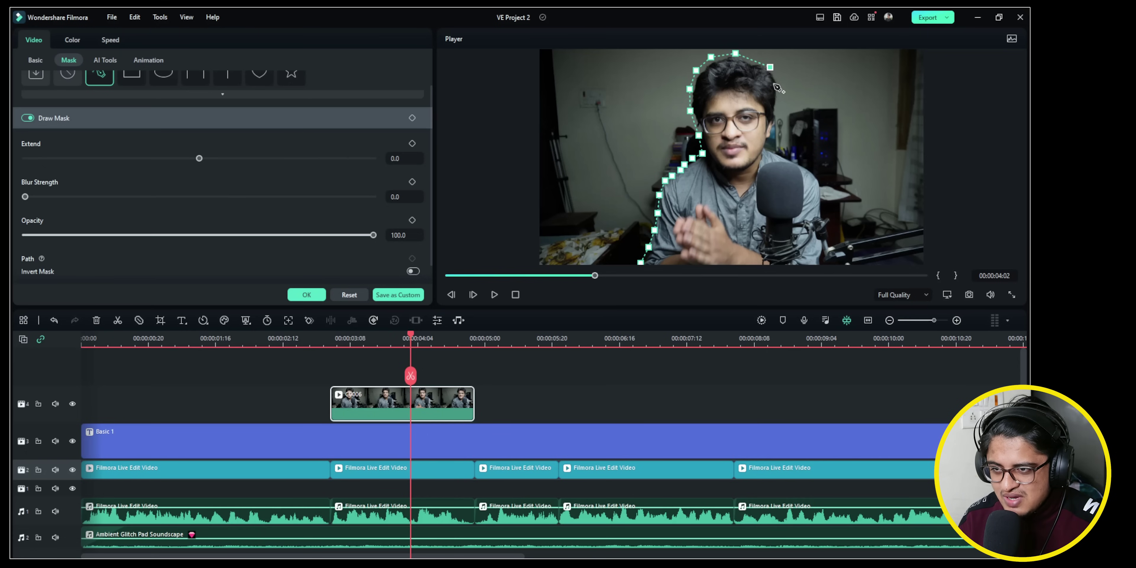
left_click(778, 88)
left_click(779, 104)
left_click(775, 127)
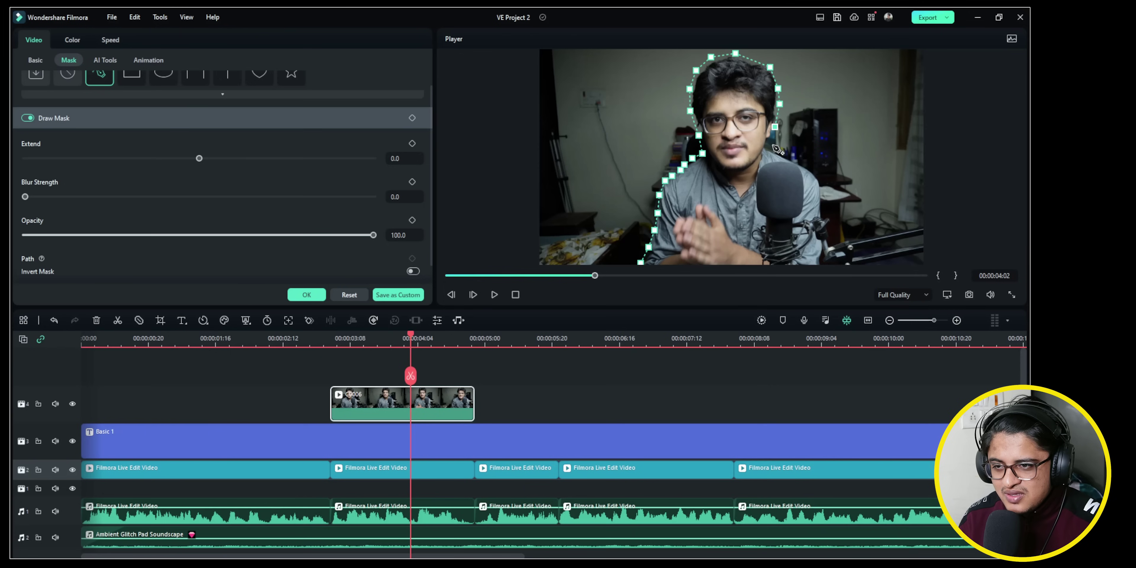
left_click(769, 148)
left_click(782, 152)
left_click(796, 161)
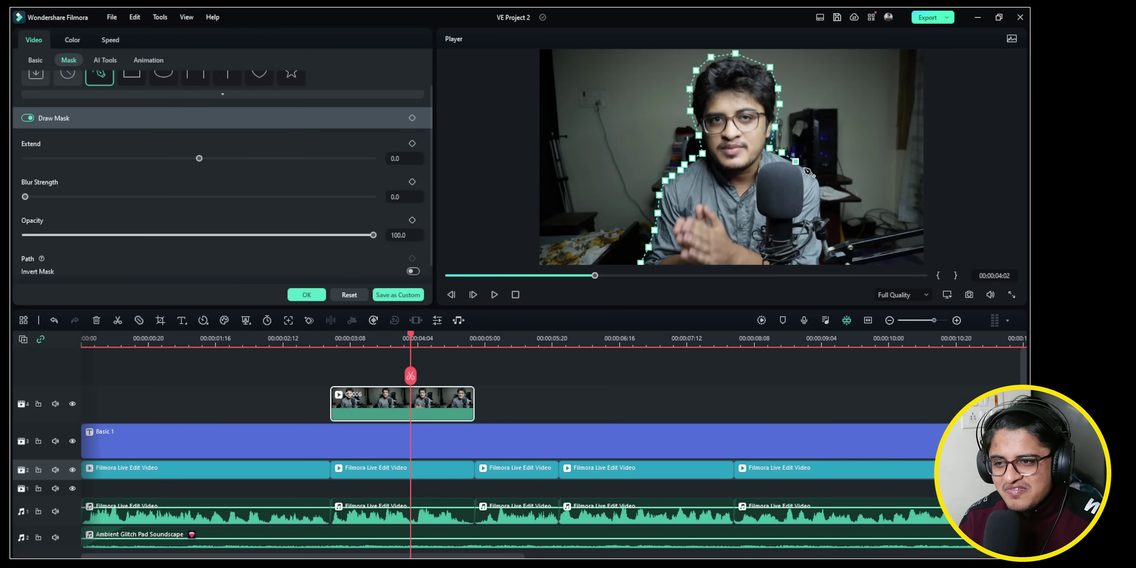
left_click(808, 170)
left_click(819, 183)
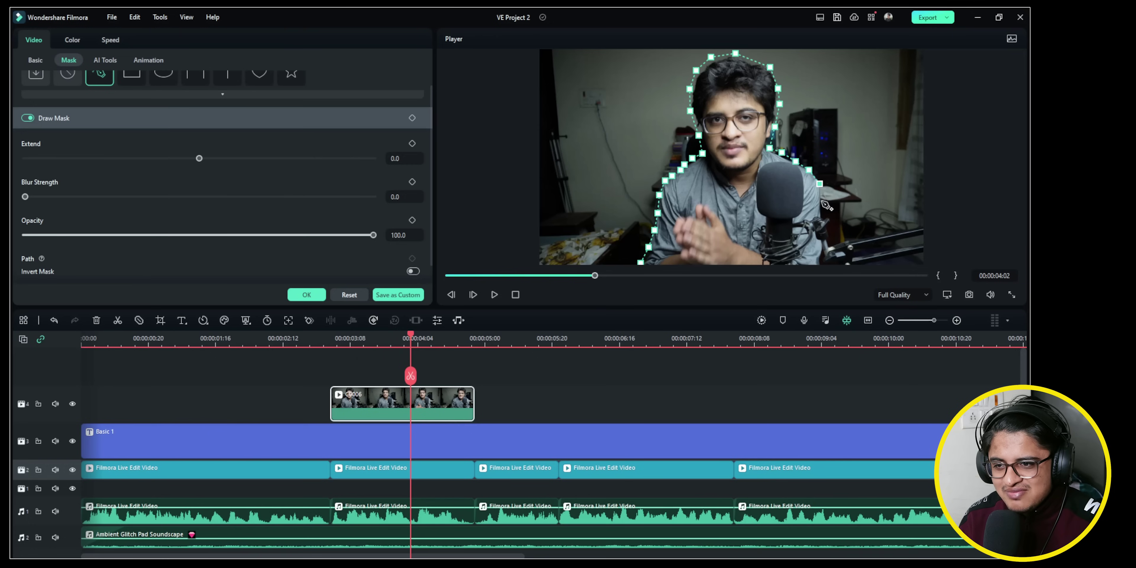
left_click(822, 202)
left_click(823, 210)
left_click(824, 217)
left_click(823, 223)
left_click(824, 238)
left_click(830, 250)
left_click(828, 262)
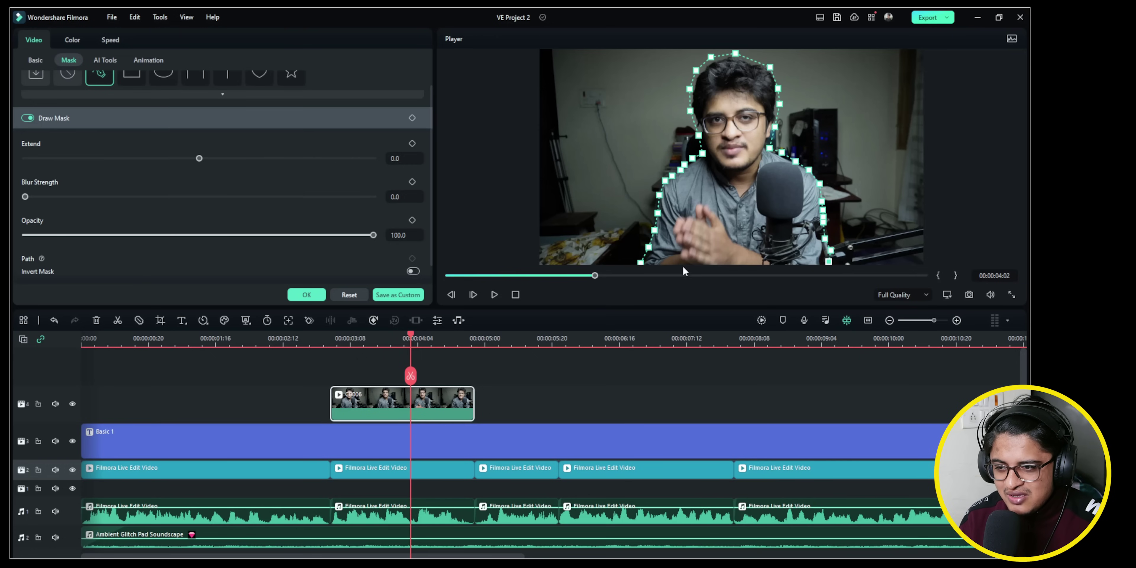
left_click(642, 263)
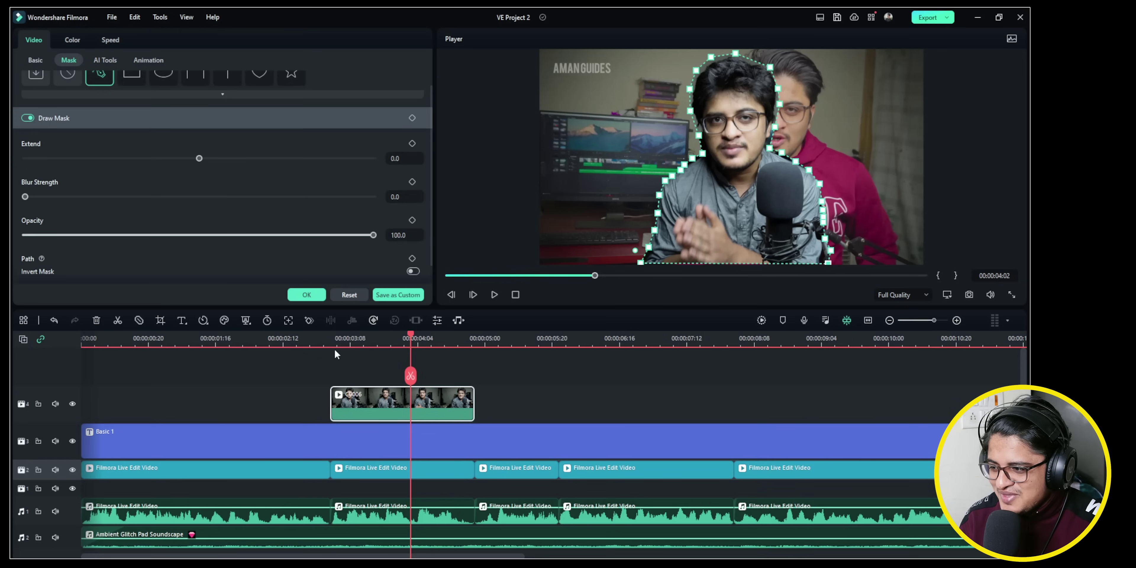
Set the C0006 draw mask's blur strength to 18.7 and its extend value to -8.6
left_click(334, 340)
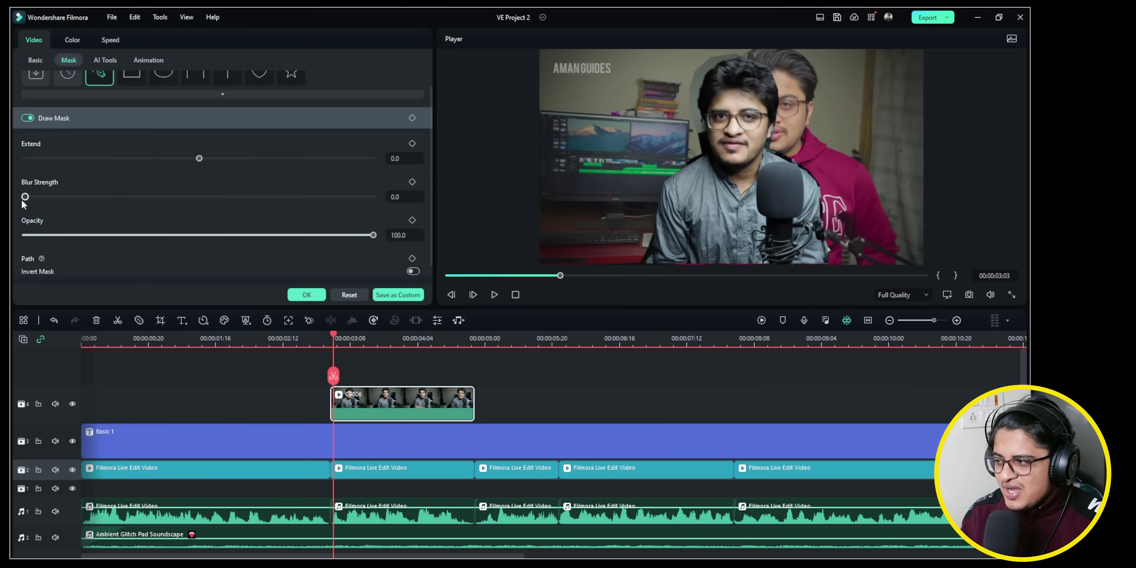
left_click(39, 197)
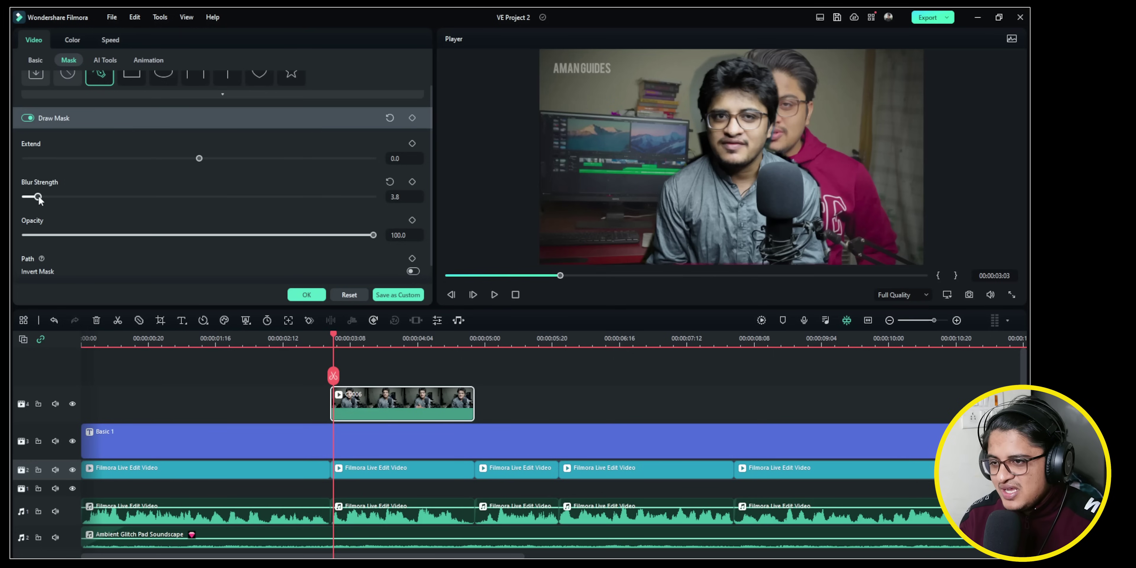
left_click_drag(39, 198, 90, 197)
mouse_move(199, 159)
left_mouse_down()
mouse_move(216, 159)
mouse_move(191, 166)
left_mouse_up()
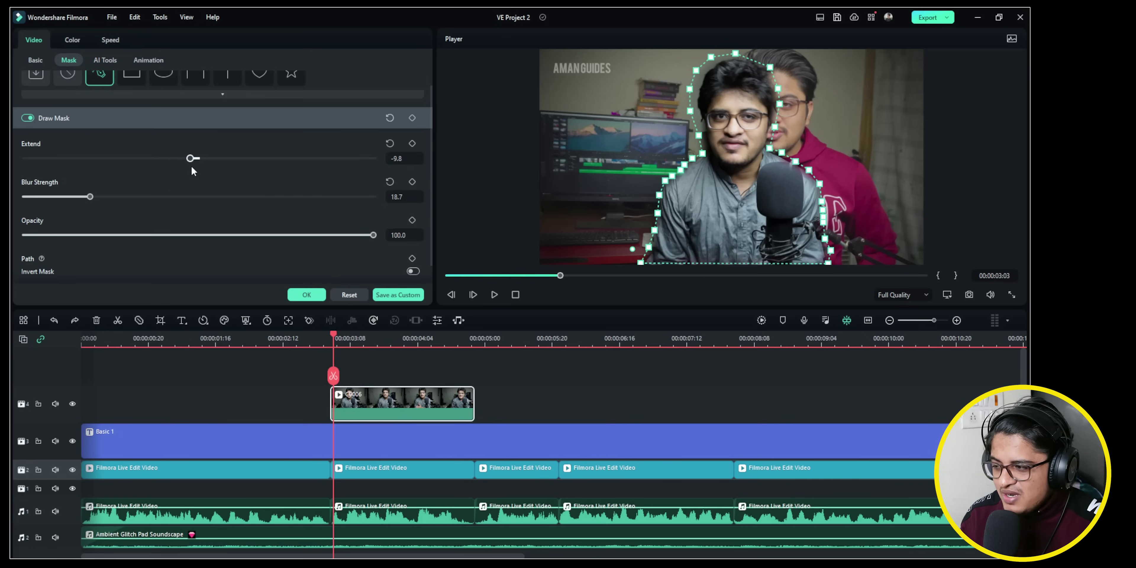
left_click_drag(129, 236, 22, 250)
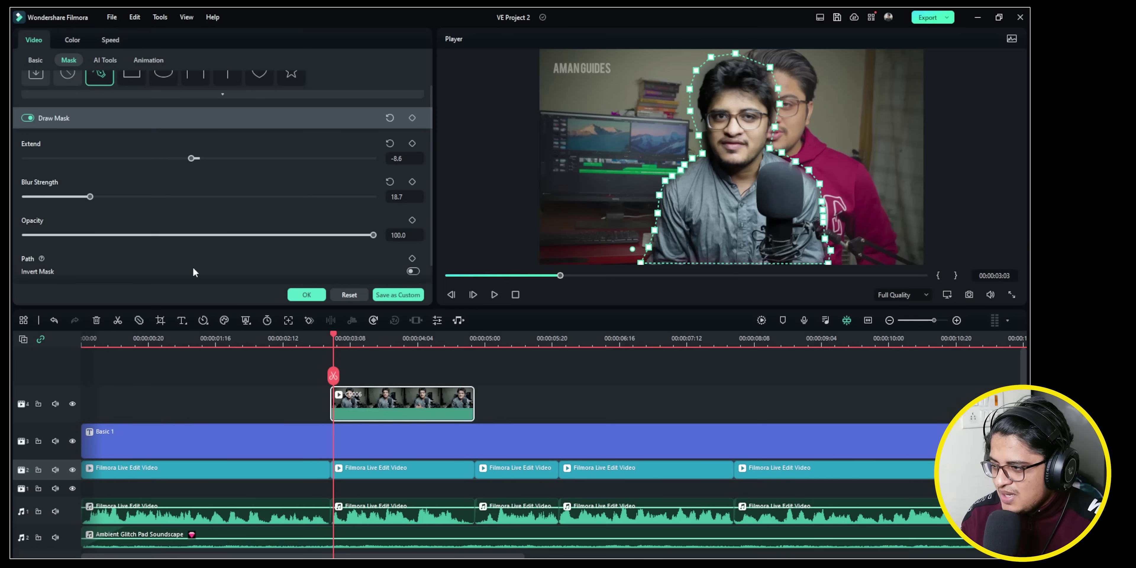
Invert the C0006 mask to see its effect, and turn the inversion back off
scroll(193, 266, "down", 1)
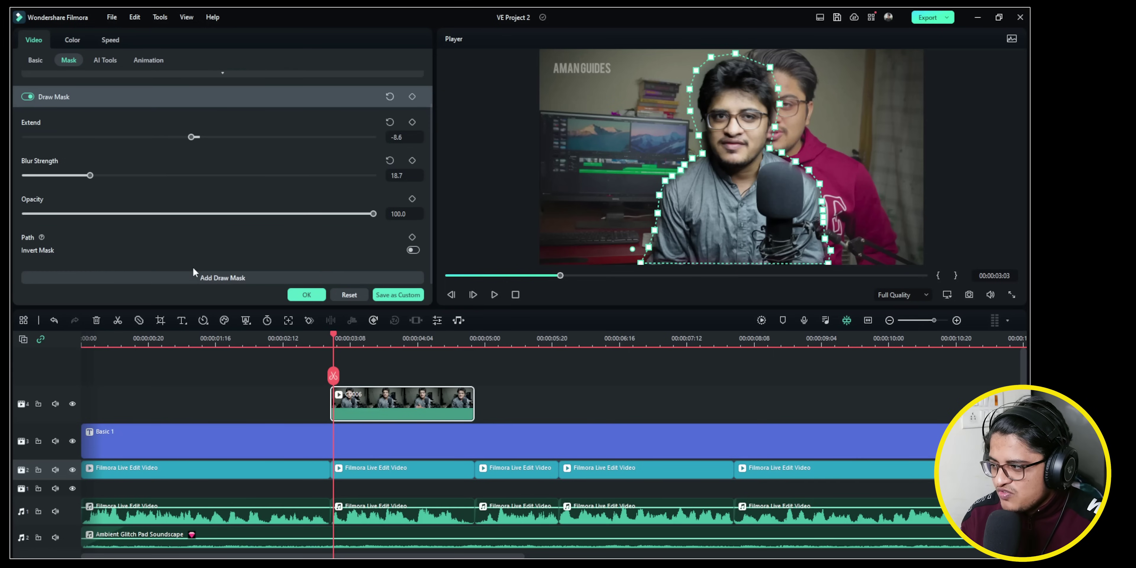
left_click(413, 250)
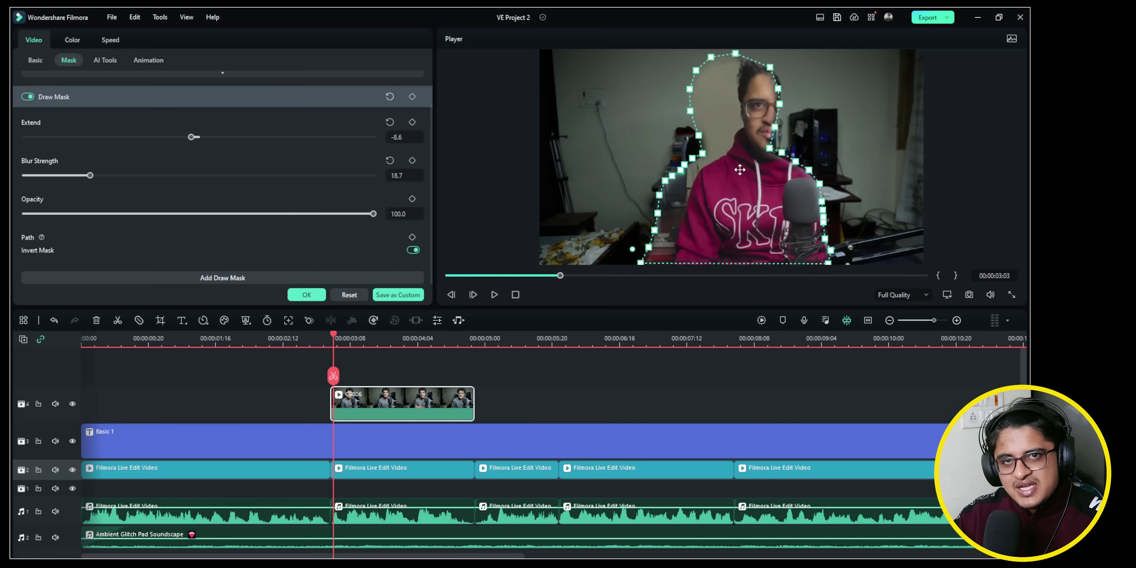
left_click(414, 251)
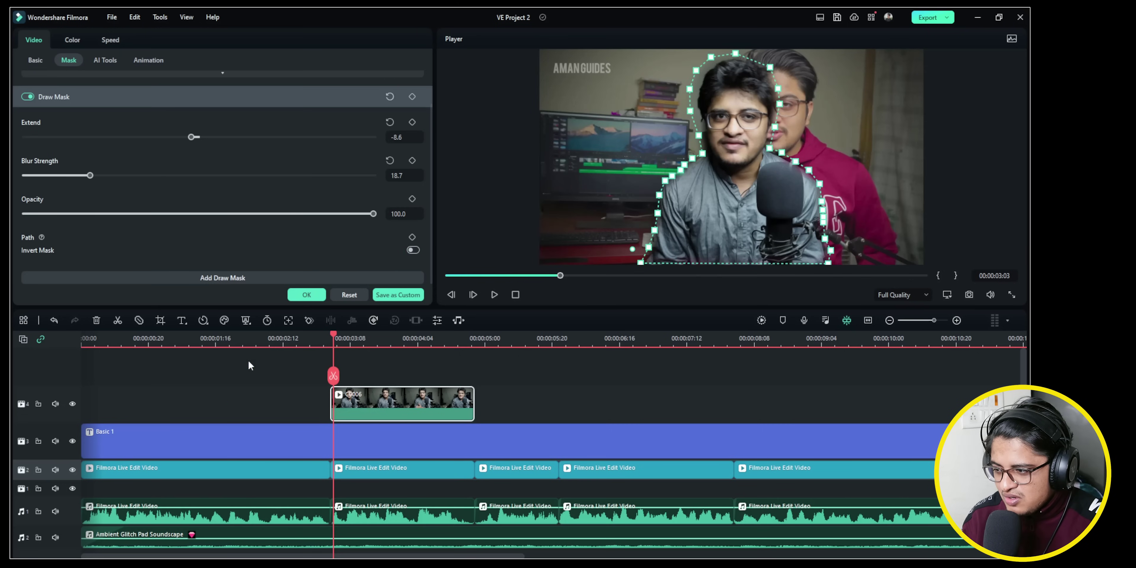
Play the timeline from just before the C0006 clip to check the masked overlay, and return to 00:00:03:12
left_click(300, 340)
key("space")
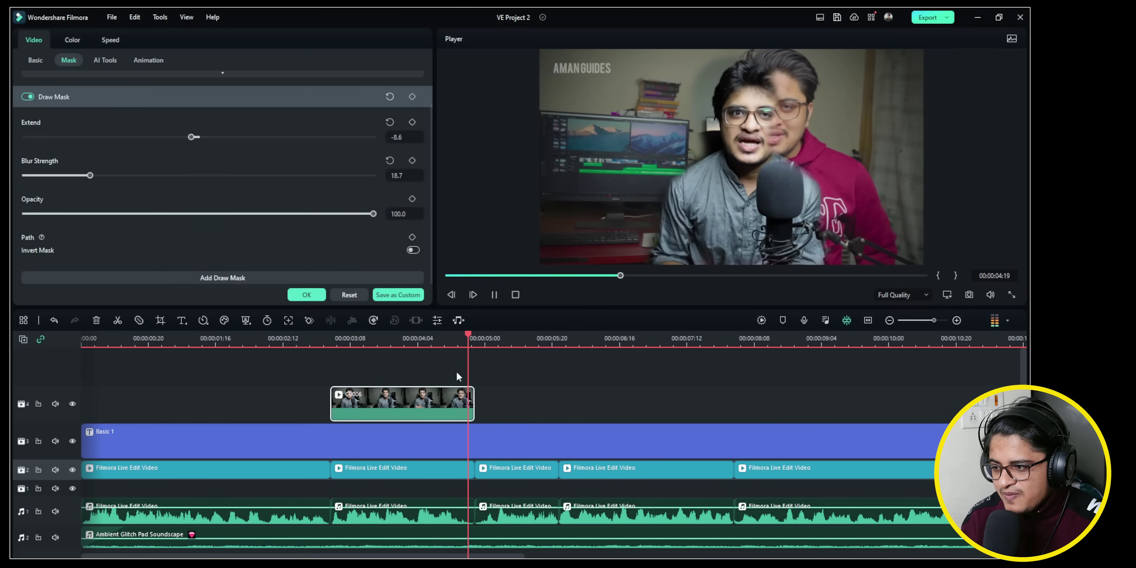
key("space")
left_click(364, 338)
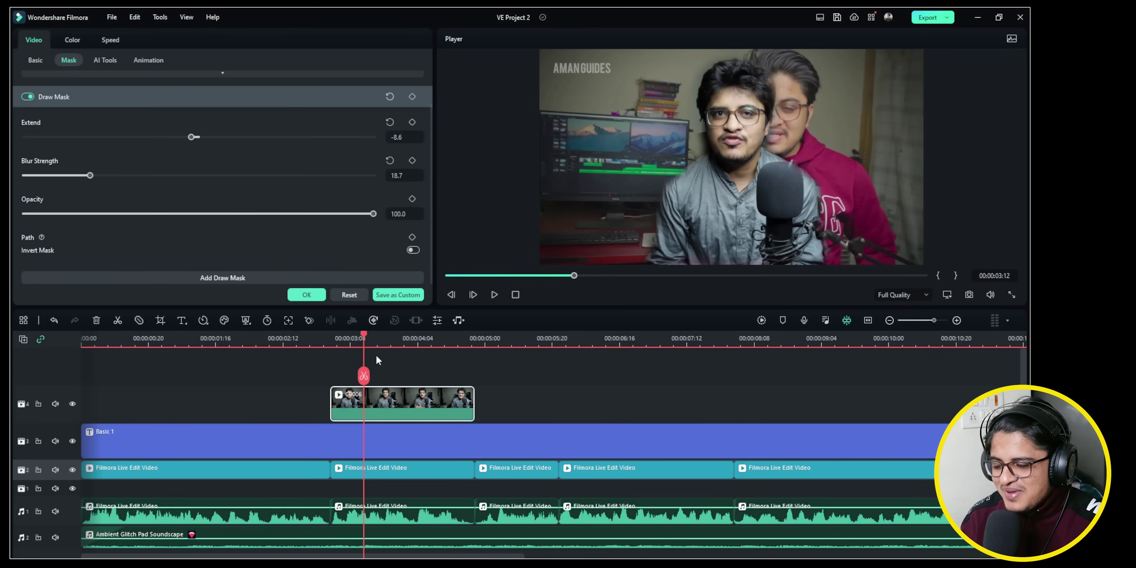
Delete the masked C0006 clip from the track above the title
scroll(217, 240, "up", 1)
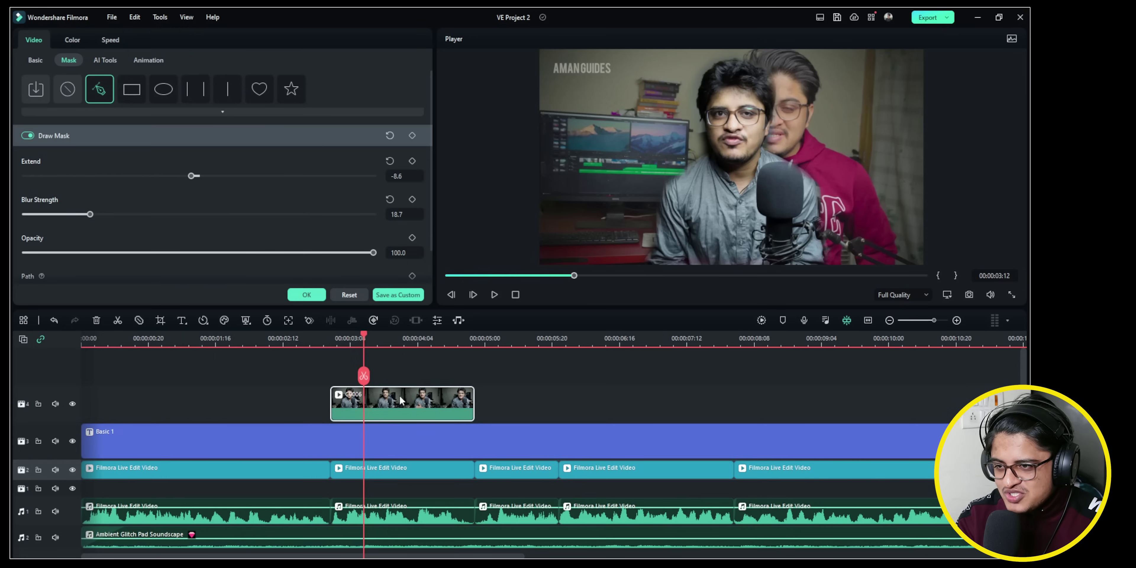
key("Delete")
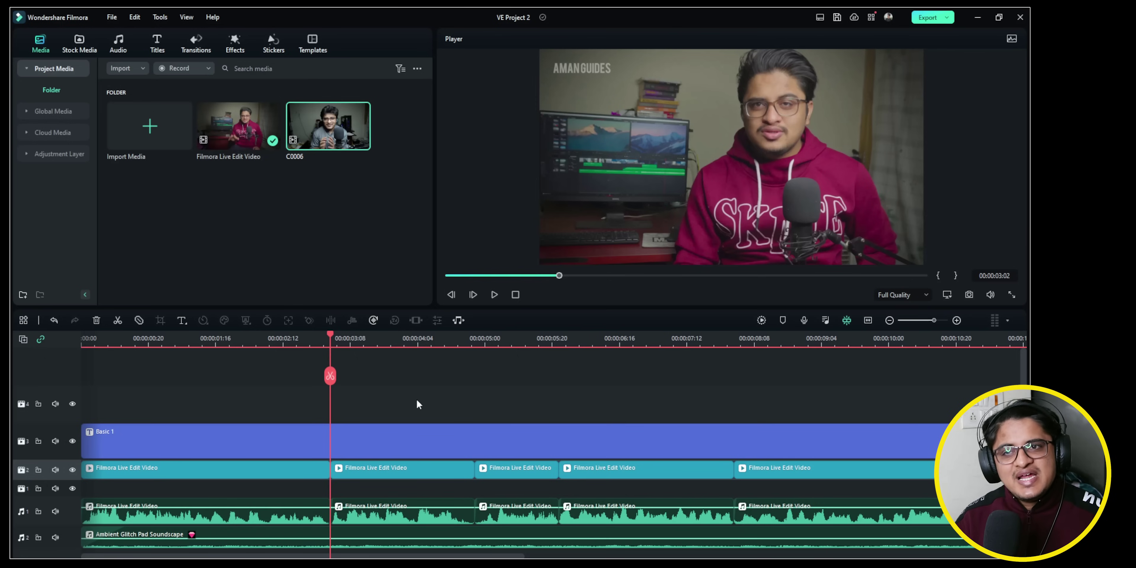
Open Smart Cutout for the second Filmora Live Edit Video clip, which starts at 00:00:03:02
left_click(380, 469)
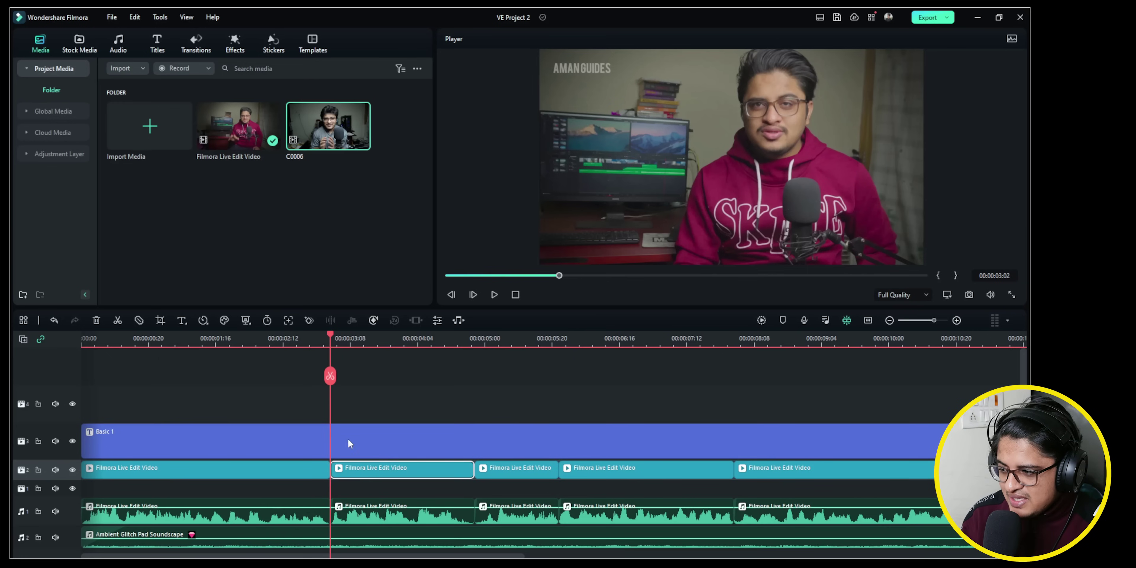
left_click(245, 321)
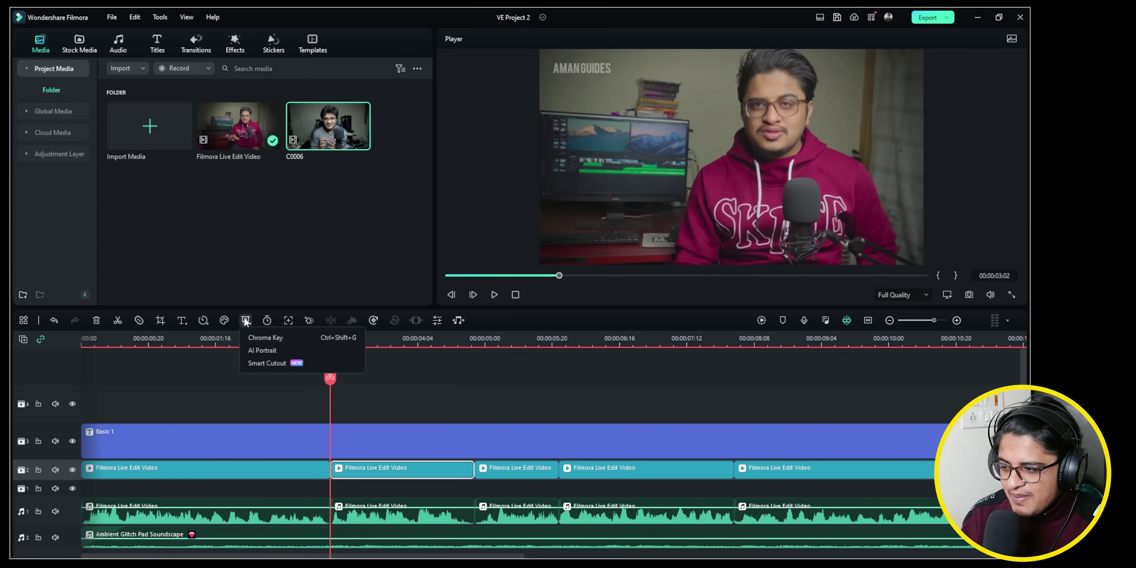
left_click(297, 364)
left_click_drag(357, 76, 370, 78)
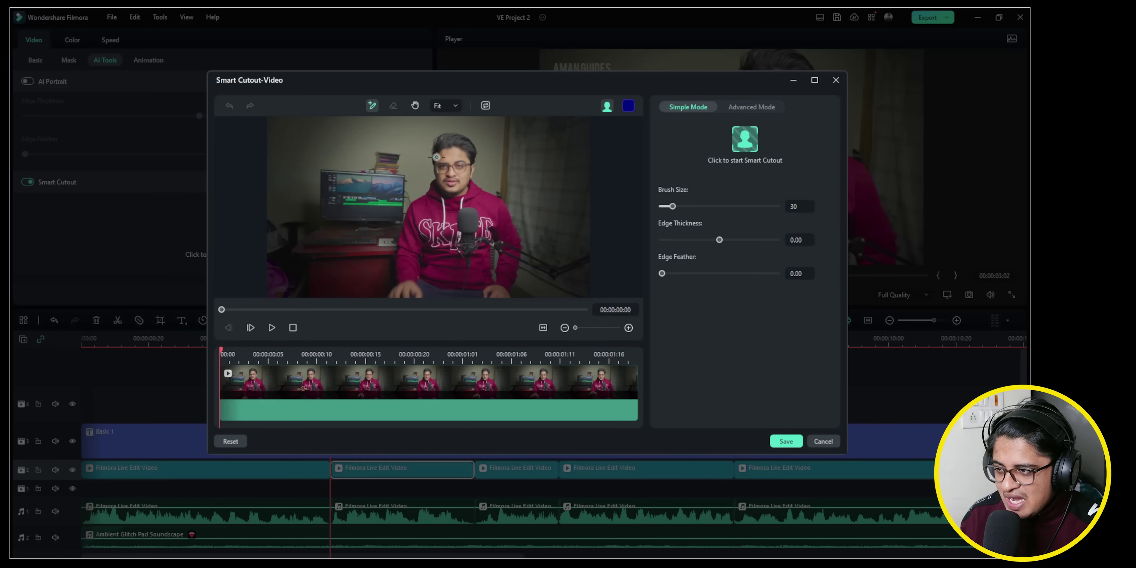
Set the cutout brush size to 49 and edge thickness to 1.85, and brush an outline around the speaker
scroll(436, 170, "up", 1)
scroll(413, 259, "down", 1)
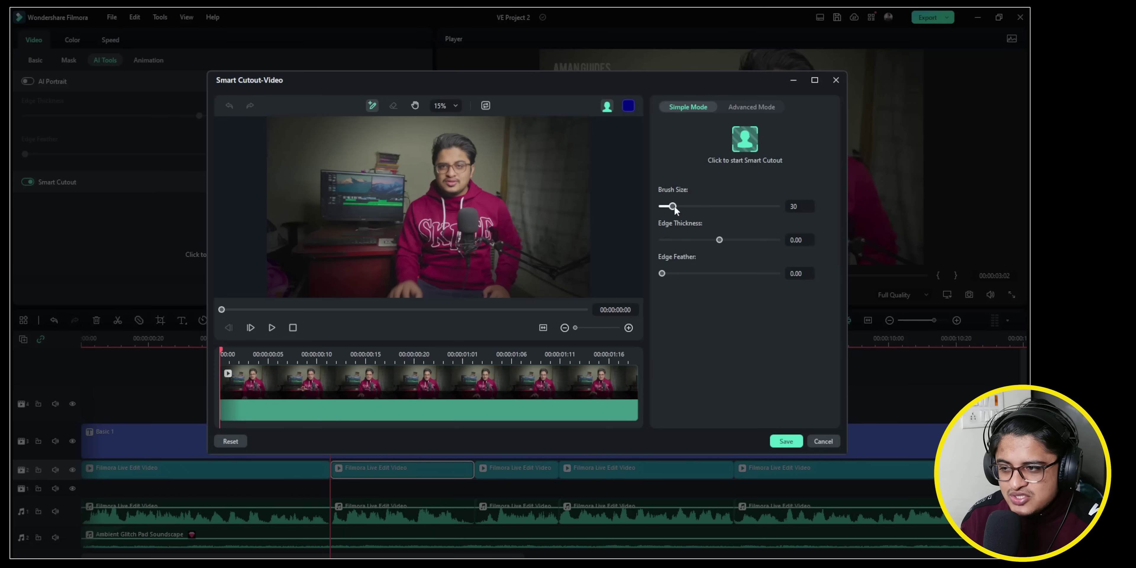
mouse_move(673, 207)
left_mouse_down()
mouse_move(779, 207)
mouse_move(700, 209)
mouse_move(718, 241)
mouse_move(736, 240)
mouse_move(721, 242)
left_mouse_up()
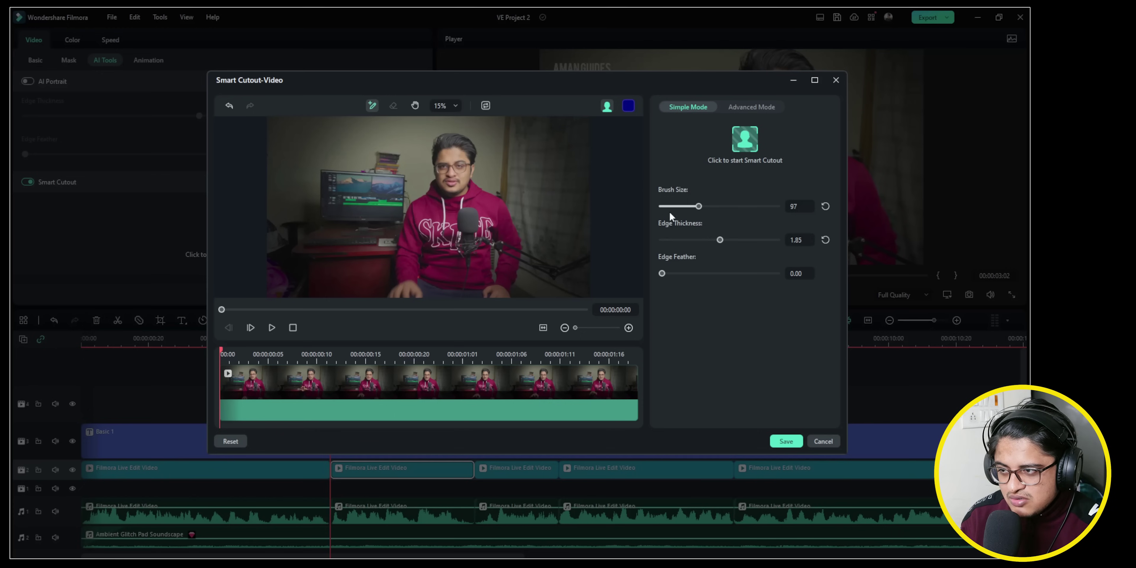
left_click_drag(695, 210, 680, 210)
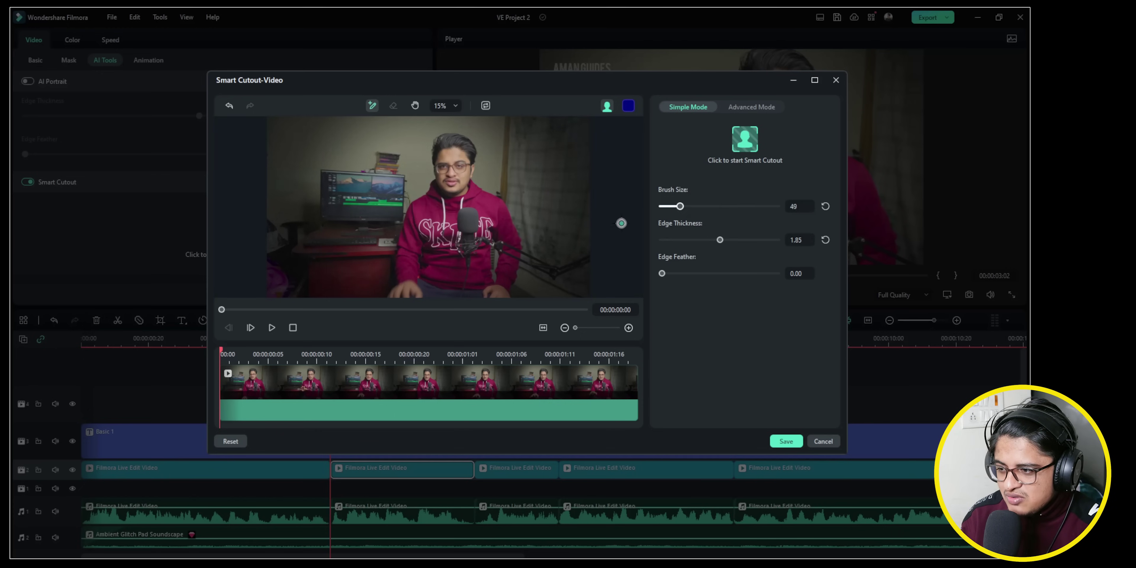
mouse_move(407, 288)
left_mouse_down()
mouse_move(397, 294)
mouse_move(402, 233)
mouse_move(437, 152)
mouse_move(459, 142)
mouse_move(506, 236)
mouse_move(508, 277)
mouse_move(491, 295)
mouse_move(401, 293)
left_mouse_up()
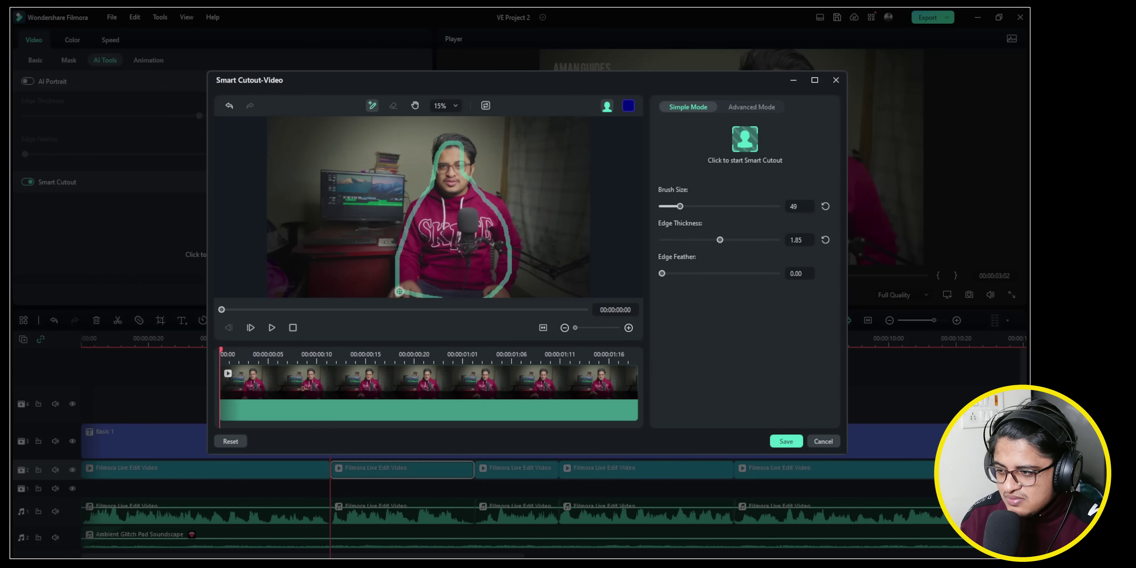
Change the Smart Cutout selection's overlay colour to green
left_click(628, 105)
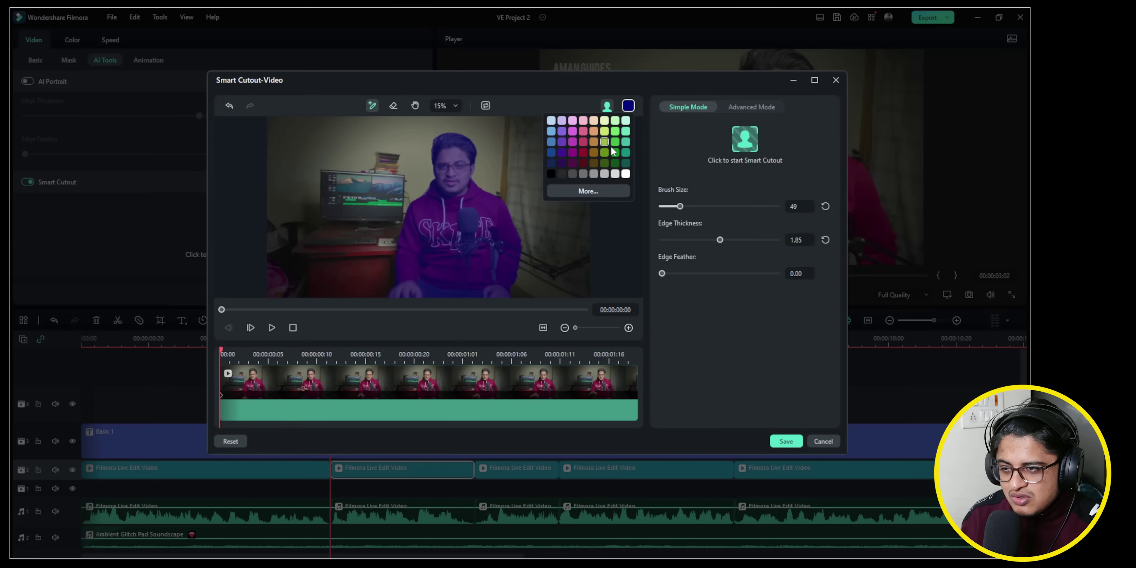
left_click(616, 163)
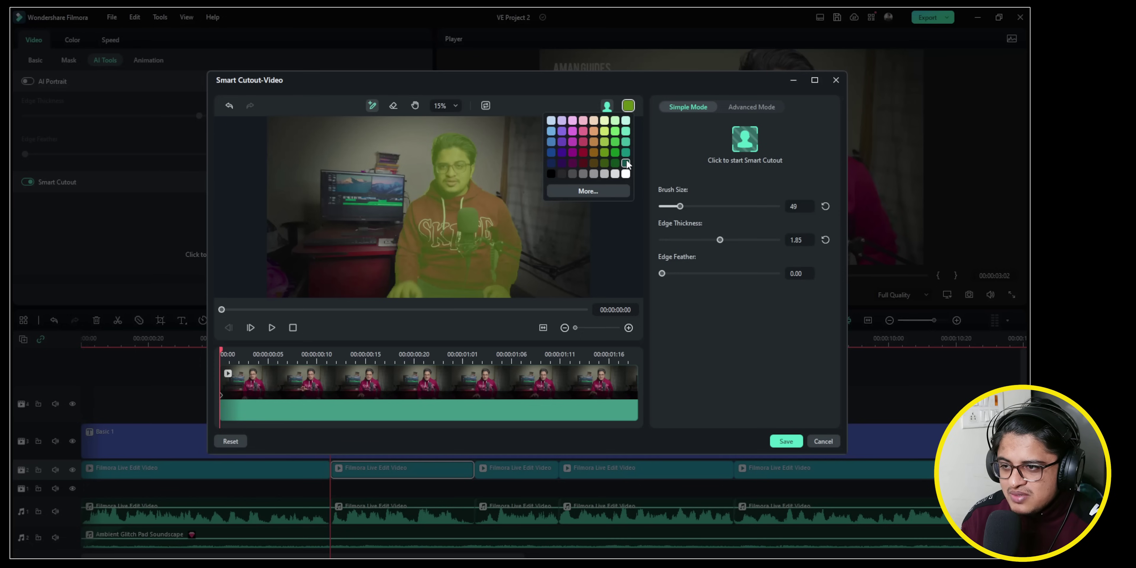
left_click(615, 152)
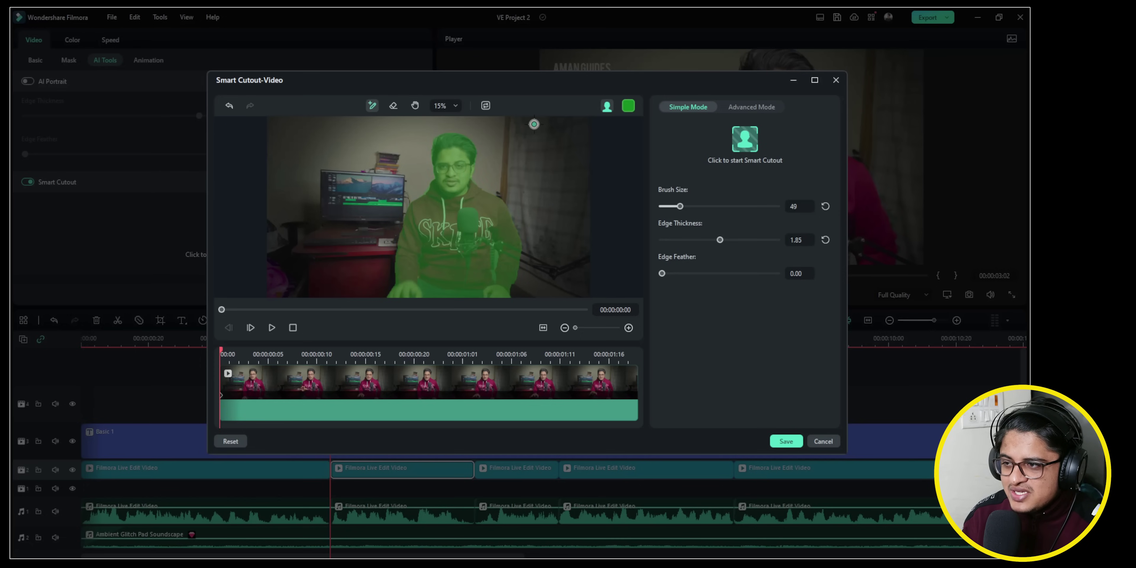
Switch from brushing the speaker to the Smart Cutout eraser and reduce the brush size to 21
left_click(372, 106)
left_click_drag(436, 142, 430, 183)
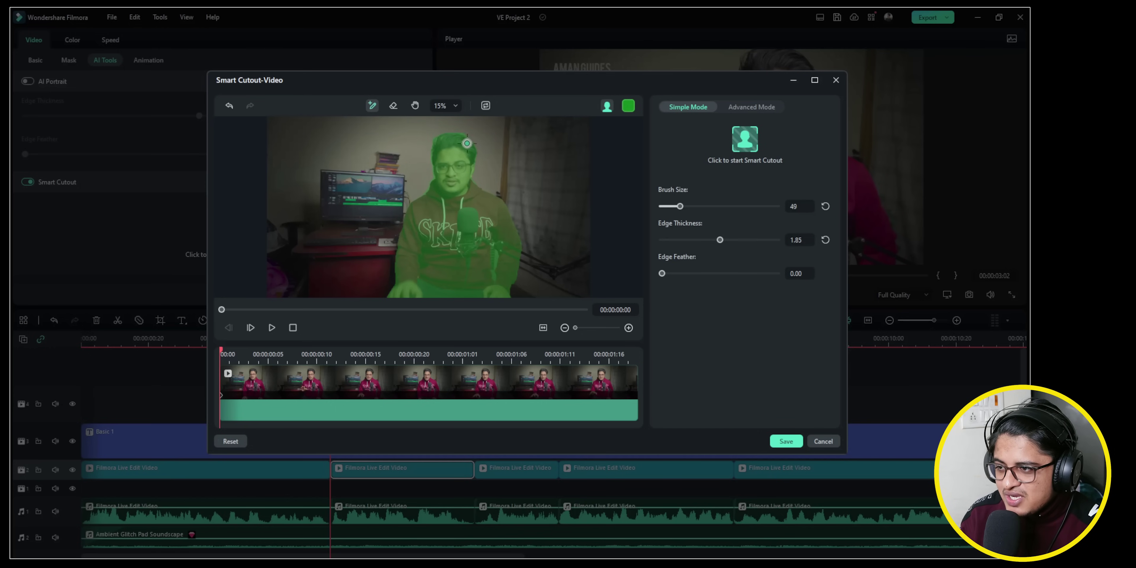
left_click(394, 107)
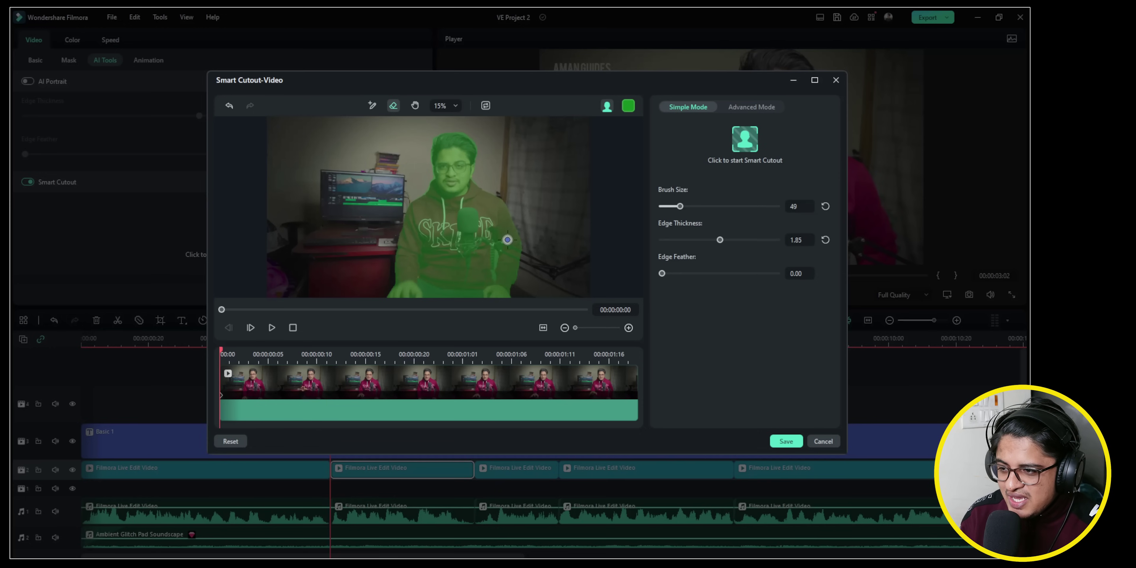
scroll(494, 252, "up", 3)
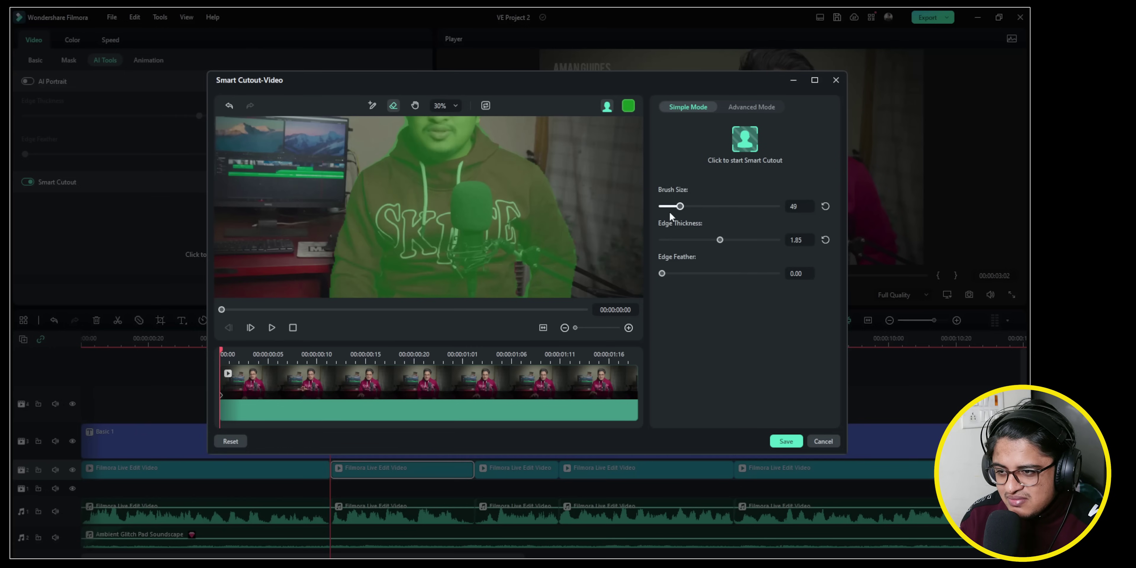
left_click_drag(680, 206, 669, 206)
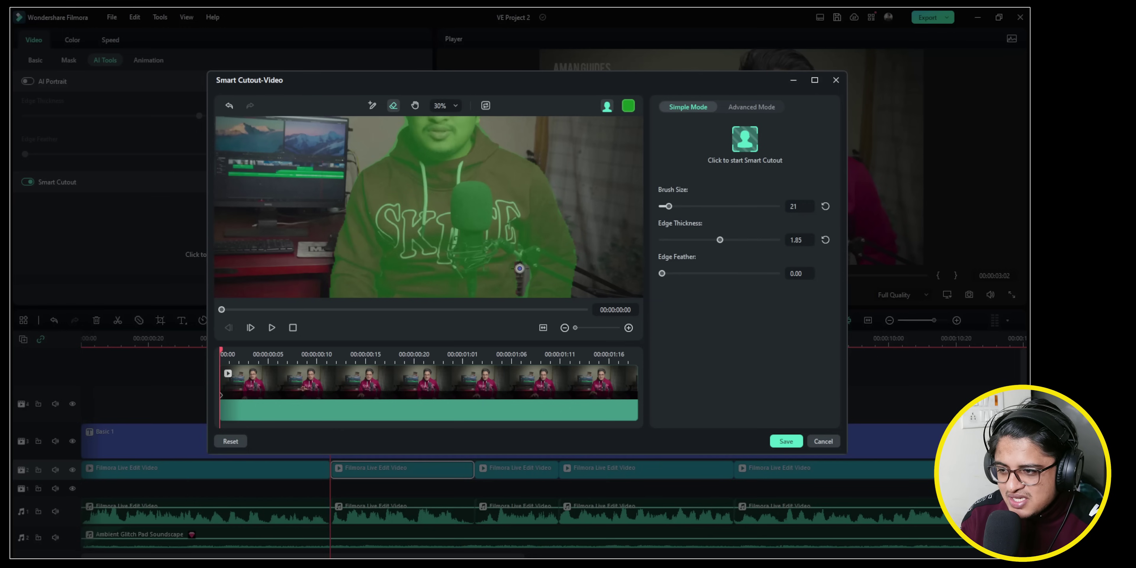
scroll(545, 220, "down", 1)
scroll(546, 220, "up", 1)
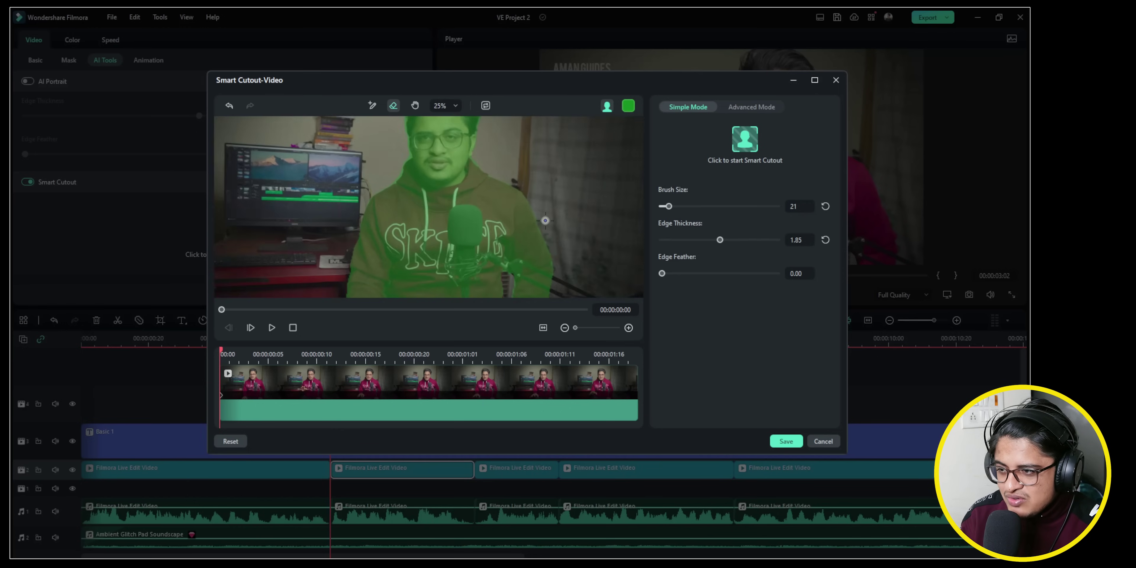
scroll(545, 220, "down", 2)
scroll(545, 220, "up", 3)
scroll(545, 220, "down", 2)
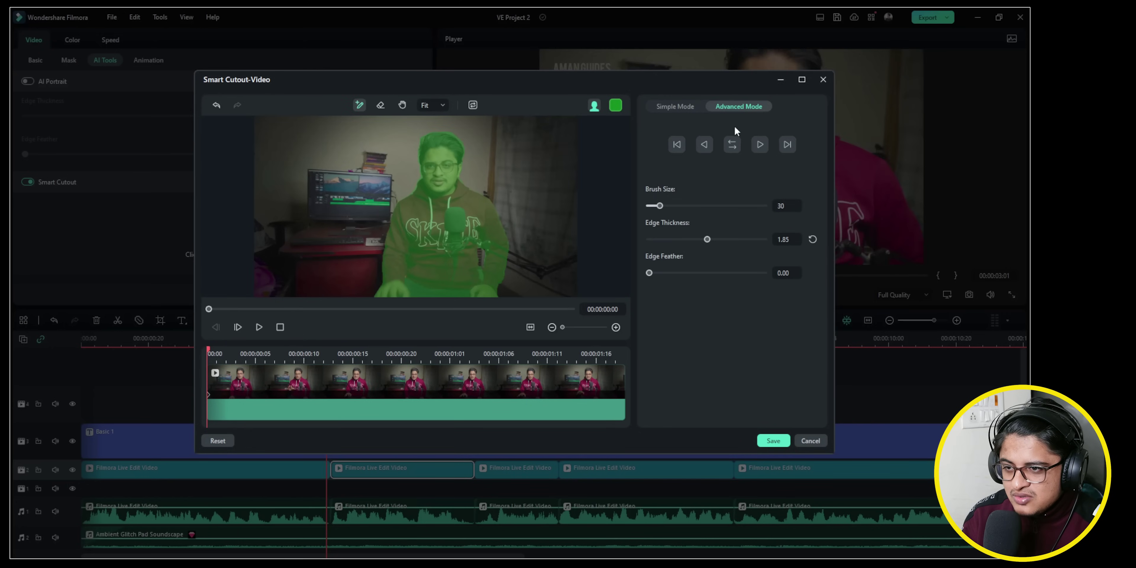
Track the speaker's cutout forward through the whole clip in Advanced Mode, and save and confirm the Smart Cutout
left_click(758, 150)
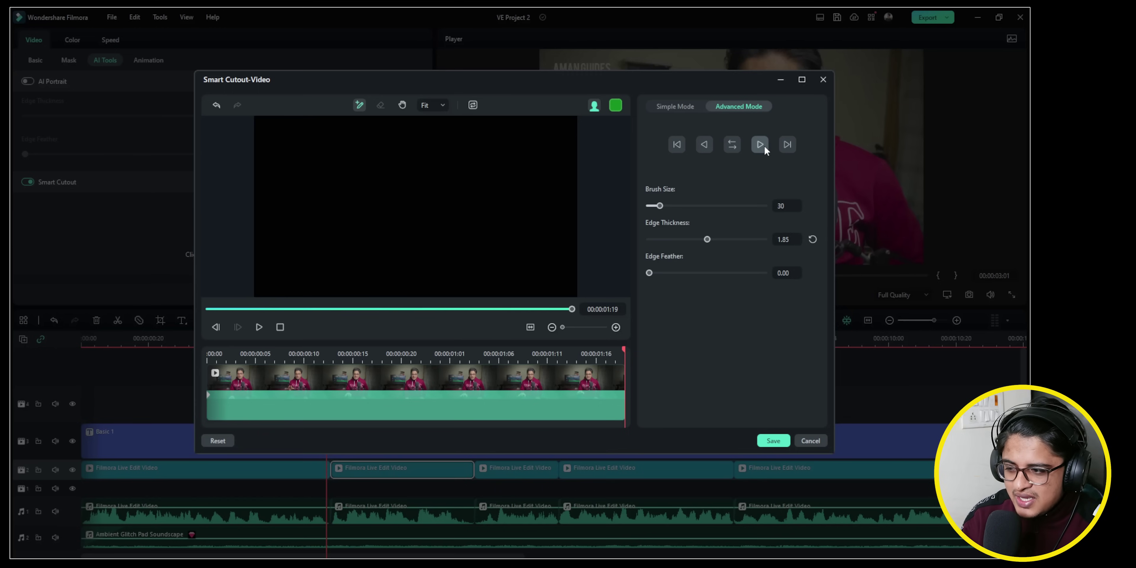
left_click_drag(507, 310, 550, 305)
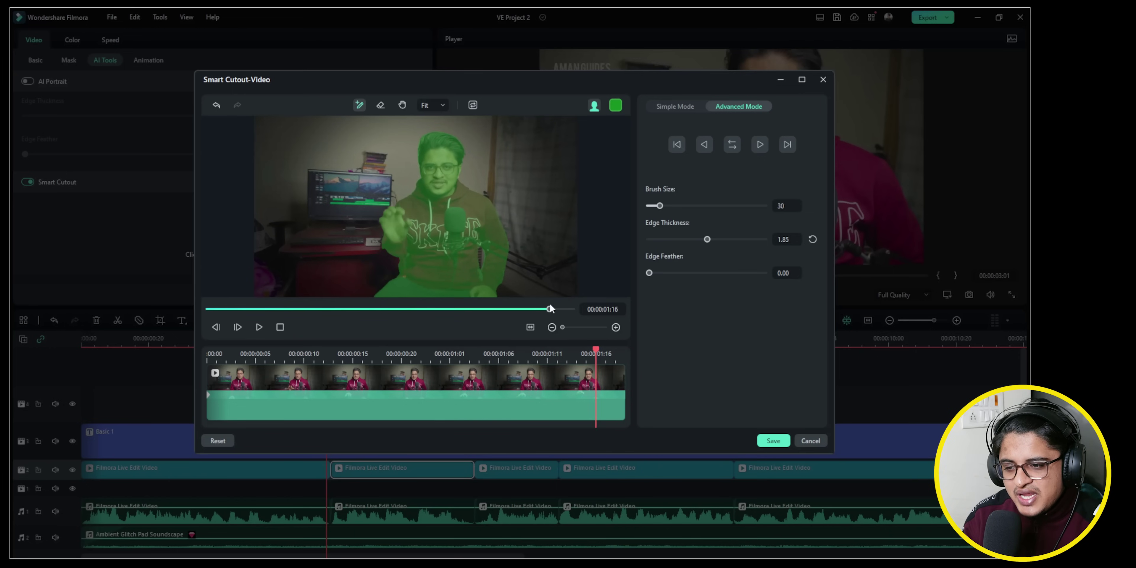
left_click(772, 441)
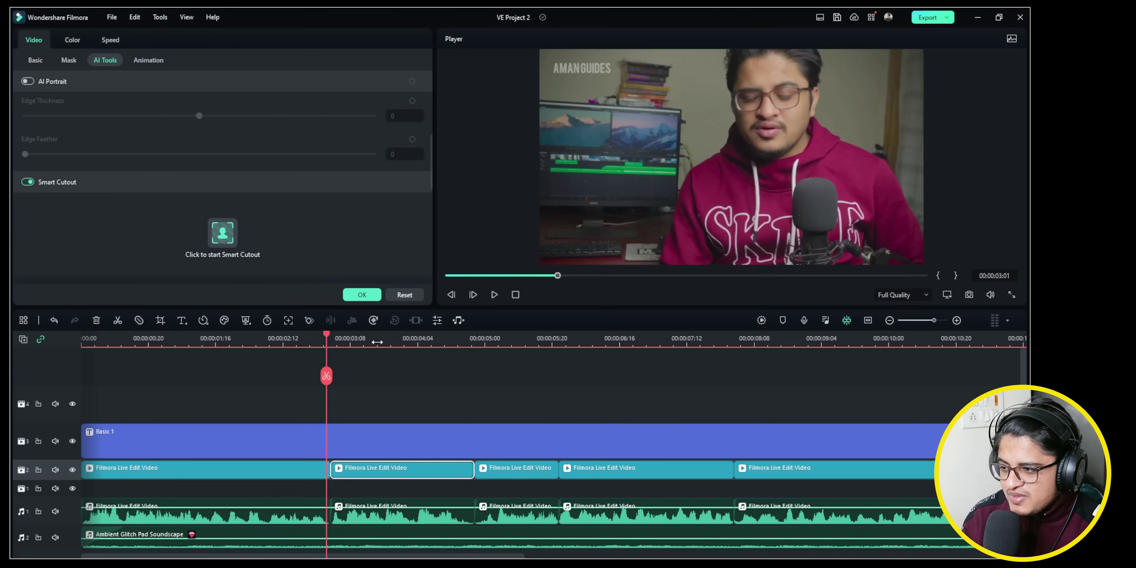
left_click(359, 294)
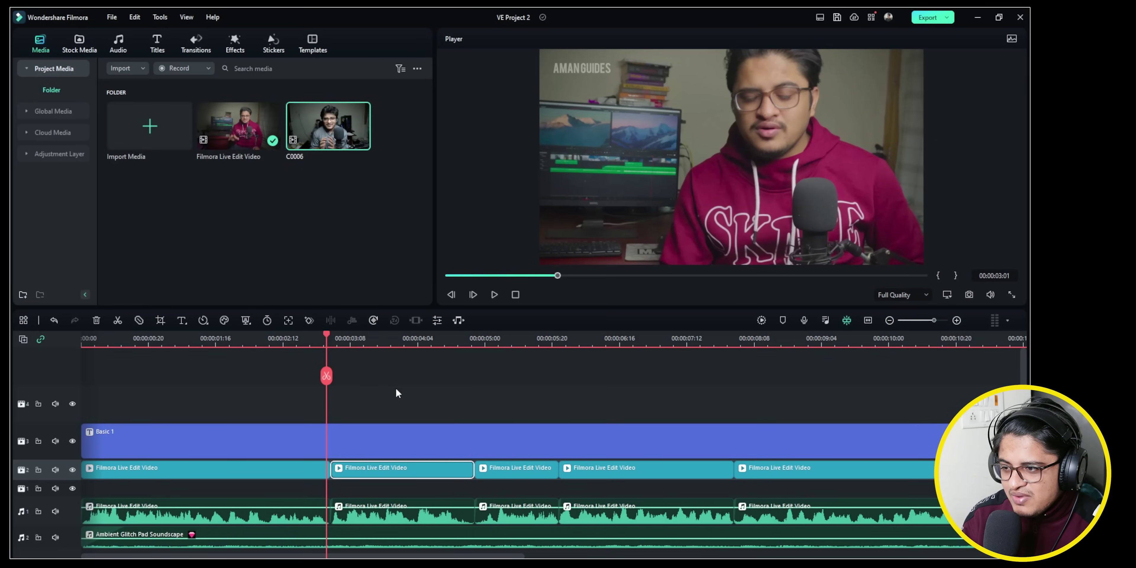
key("space")
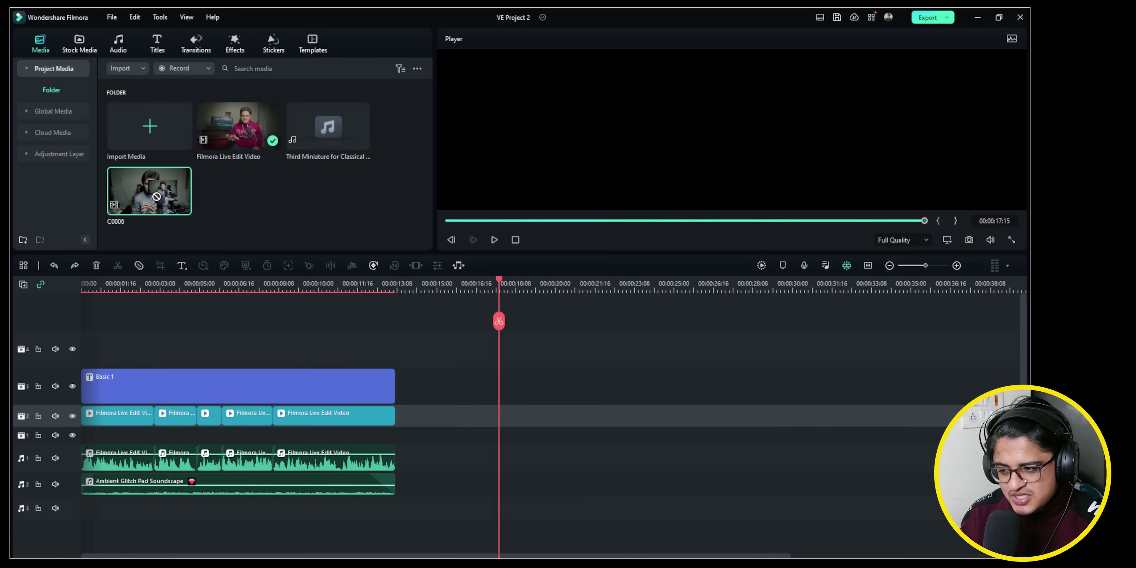
Place C0006 and the Third Miniature for Classical Violin music after the edited clips, and trim about 5 seconds off C0006's end
left_click_drag(149, 191, 480, 423)
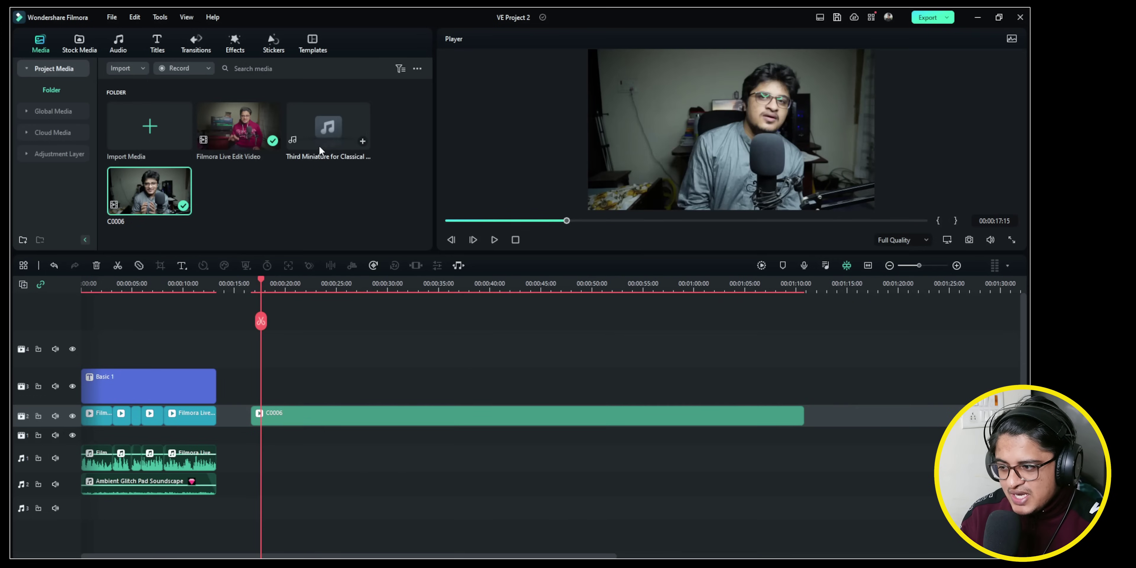
left_click_drag(322, 132, 279, 442)
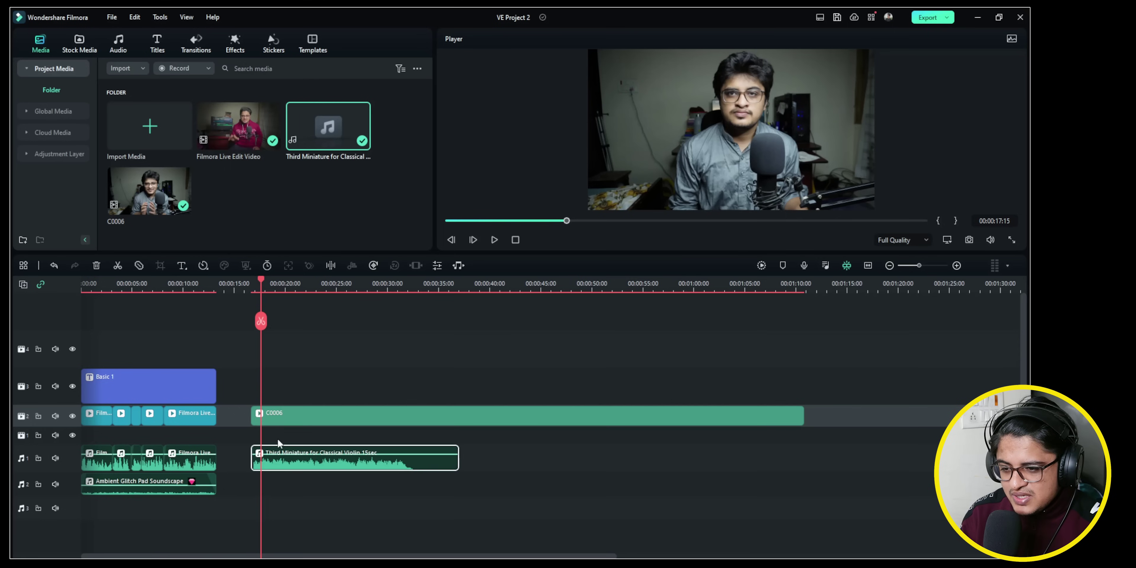
left_click(804, 410)
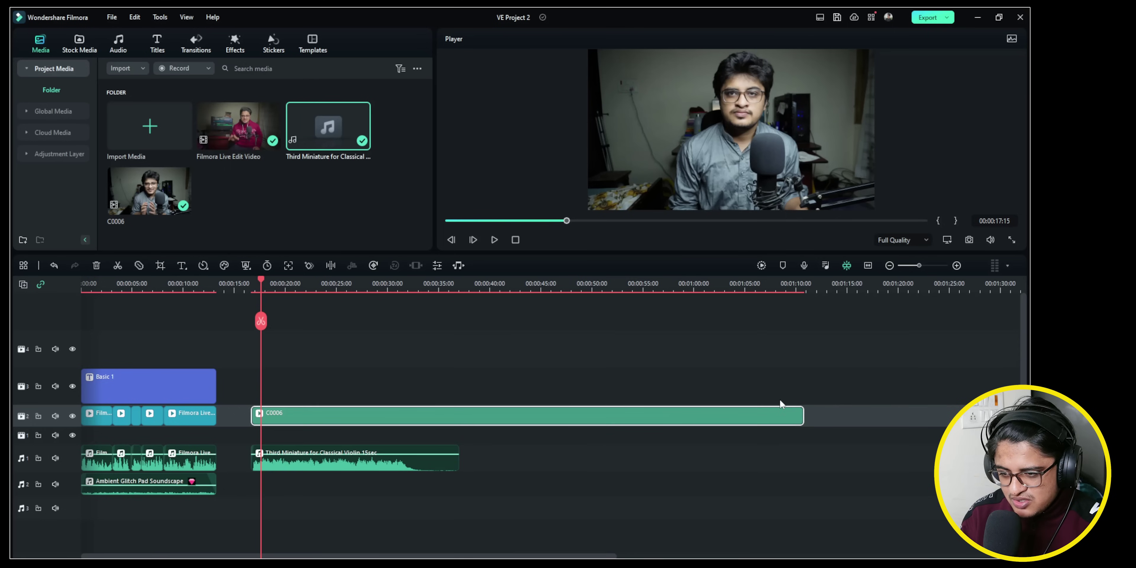
left_click_drag(804, 410, 753, 410)
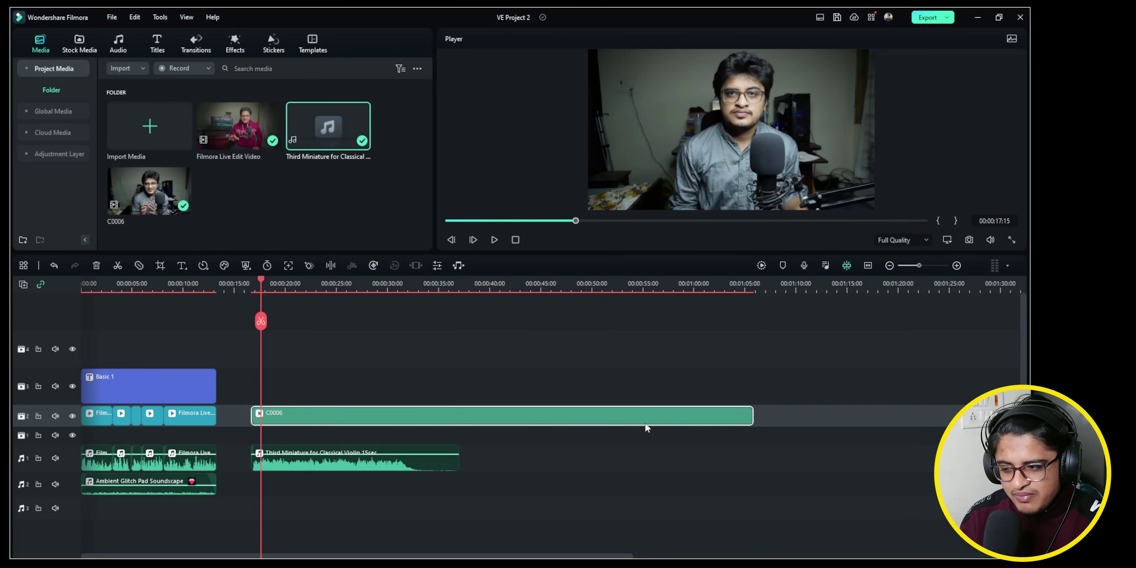
Lengthen the violin music with Audio Stretch to C0006's end and about 5 seconds beyond it
left_click(349, 455)
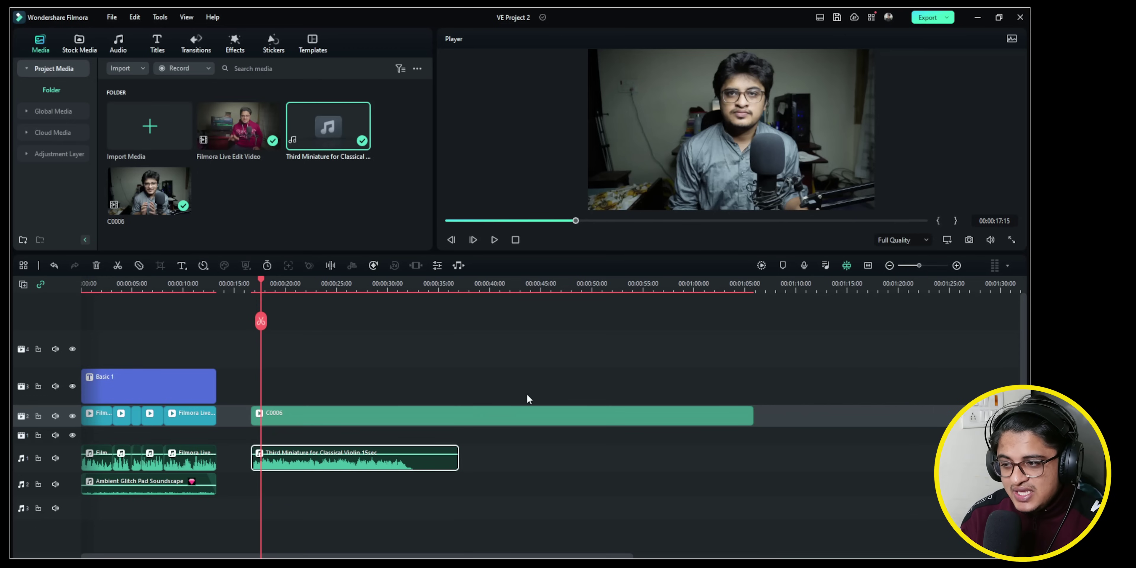
left_click(396, 288)
left_click(352, 415)
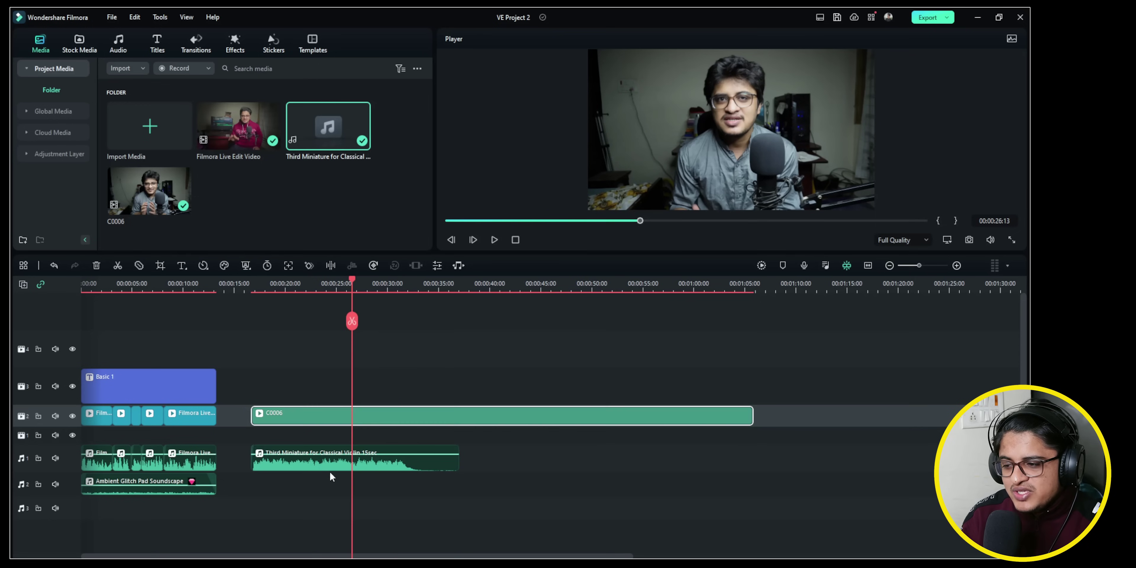
left_click(325, 466)
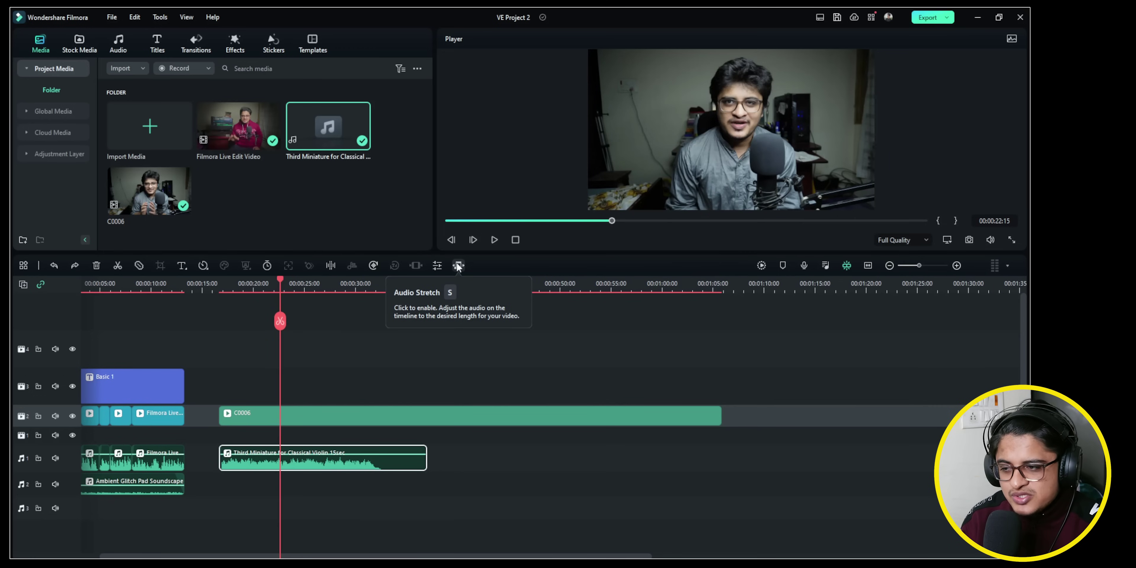
left_click(457, 265)
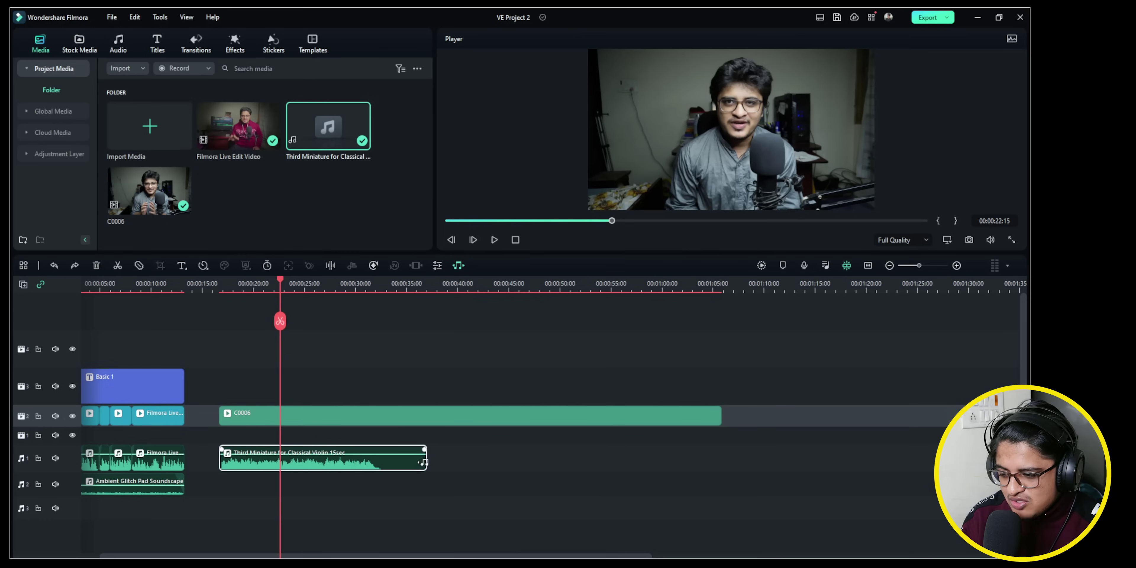
left_click_drag(426, 462, 721, 456)
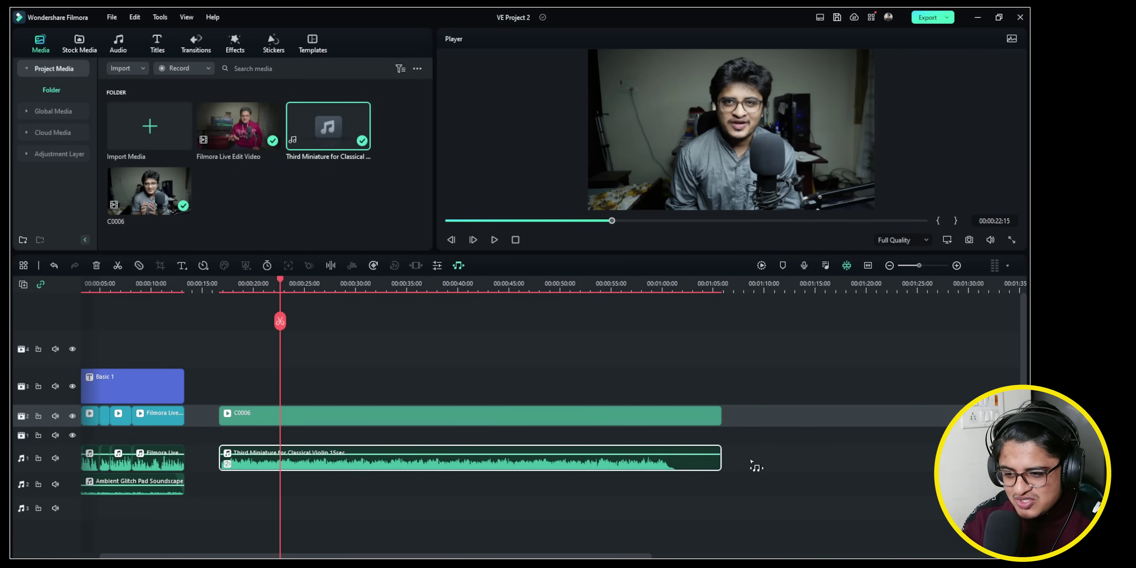
left_click_drag(721, 462, 777, 457)
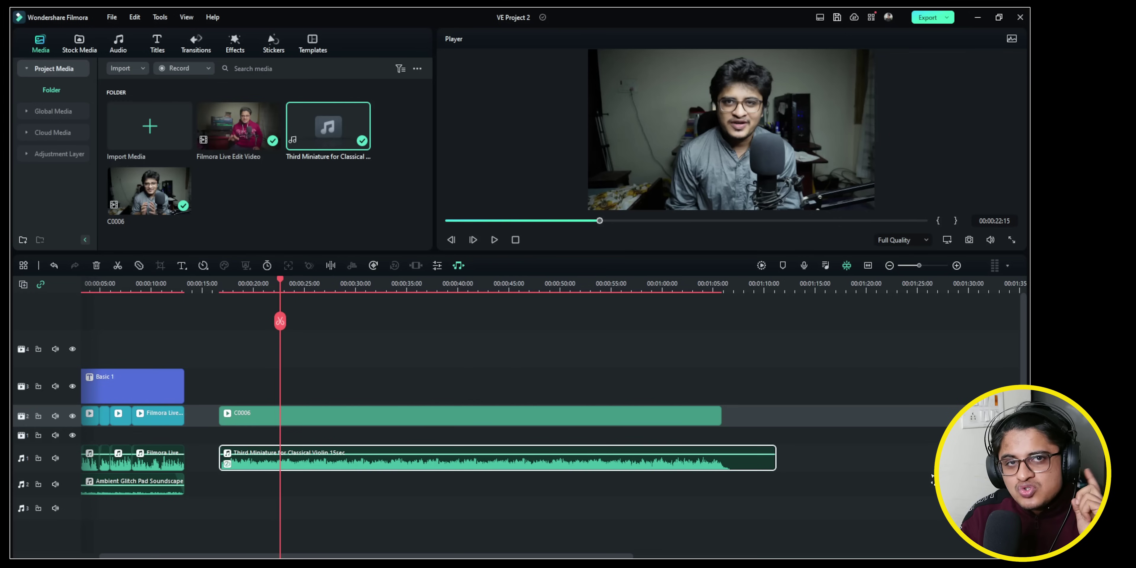
Play back the stretched violin music in the middle and near the end of C0006
key("space")
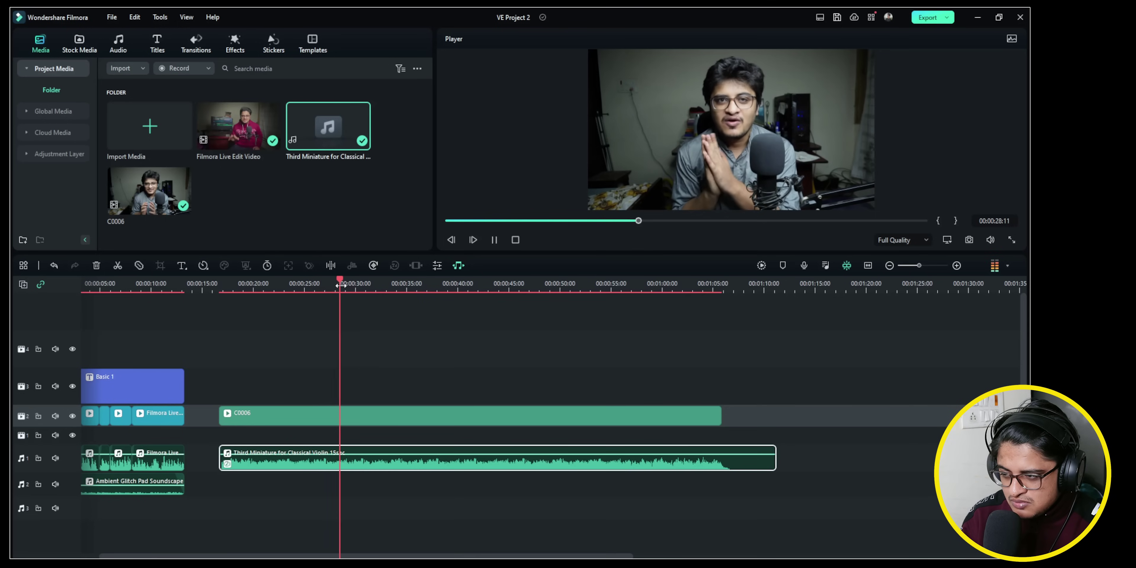
left_click_drag(346, 283, 385, 280)
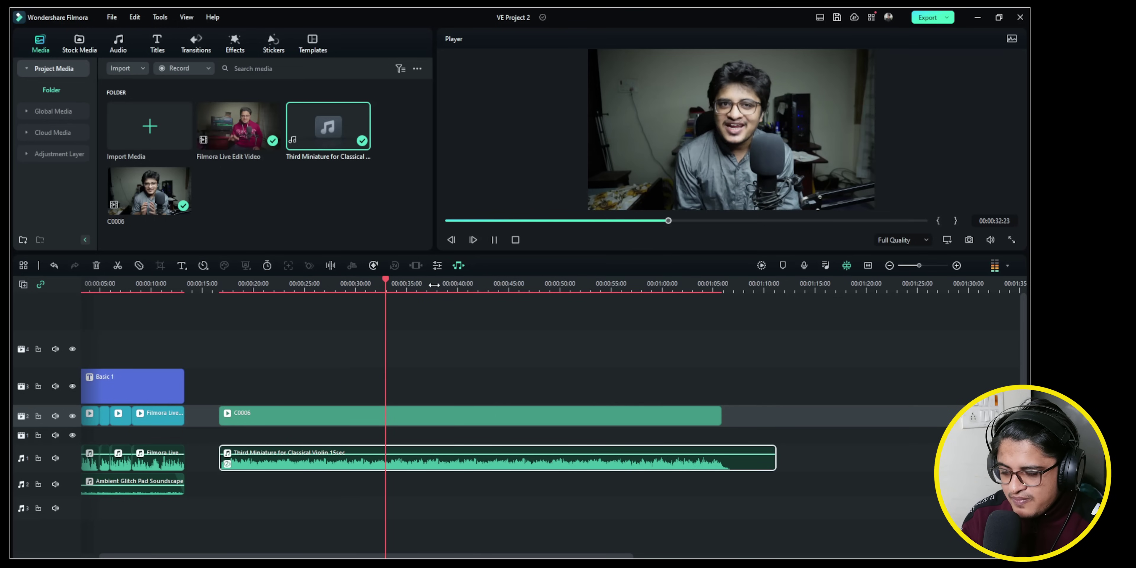
key("space")
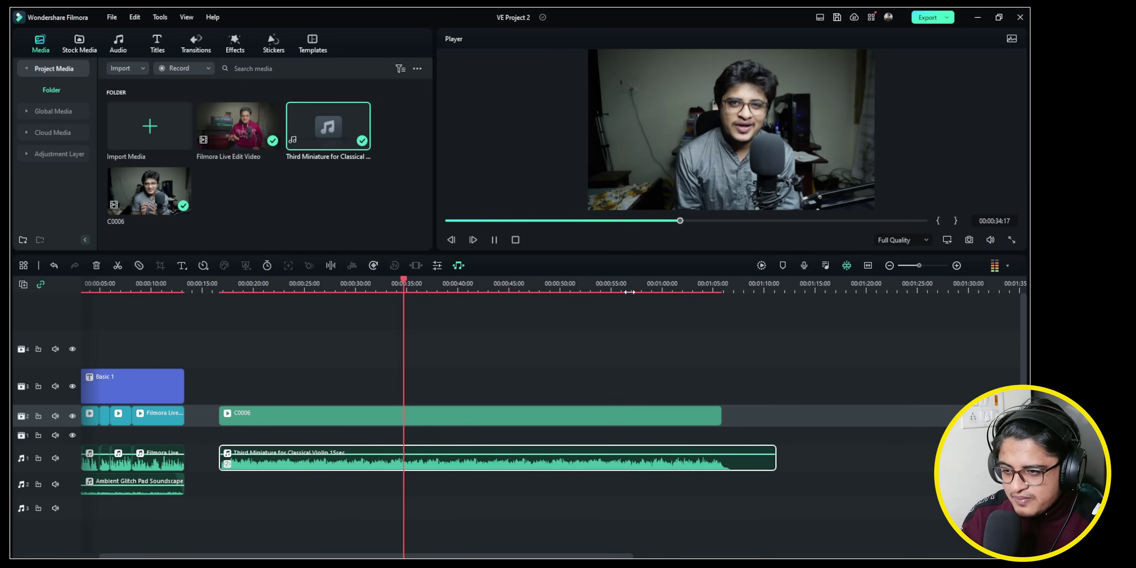
left_click(692, 283)
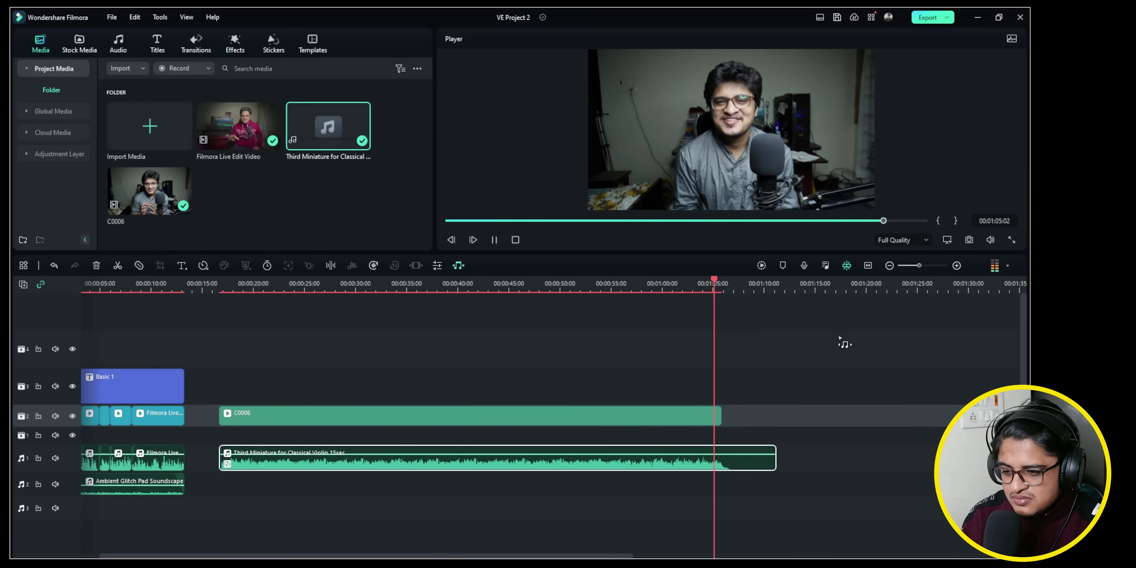
key("space")
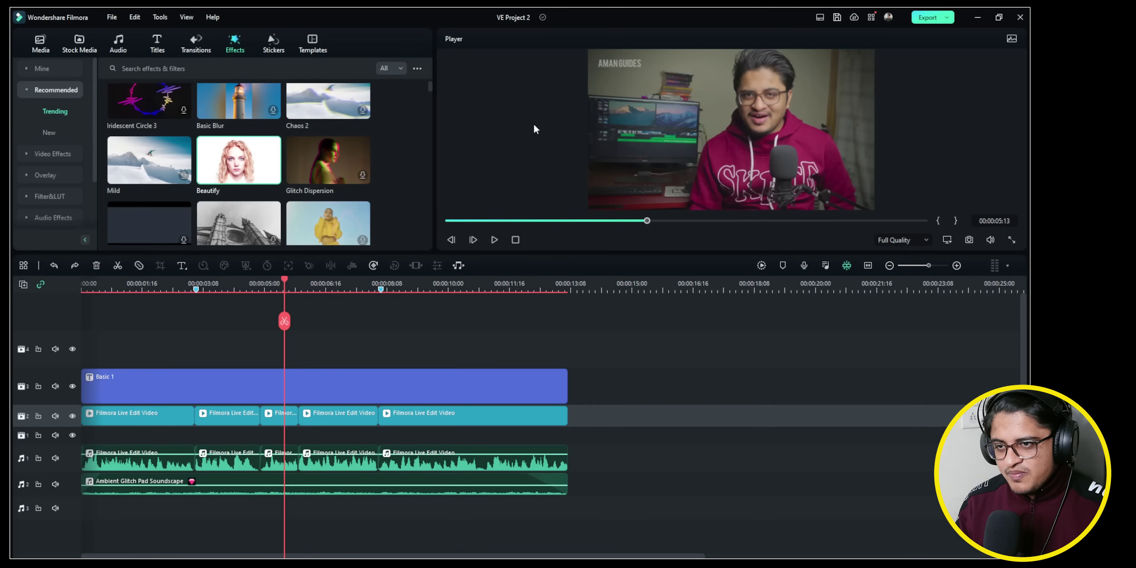
Set up a local MP4 export with the channel name as the file name and the Custom preset
left_click(937, 21)
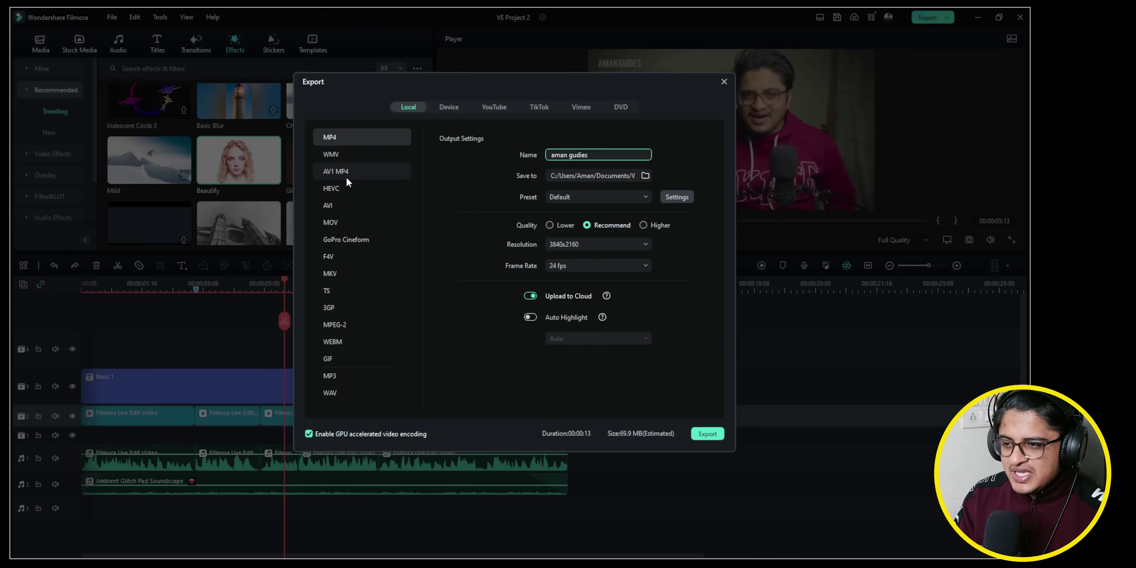
left_click(666, 152)
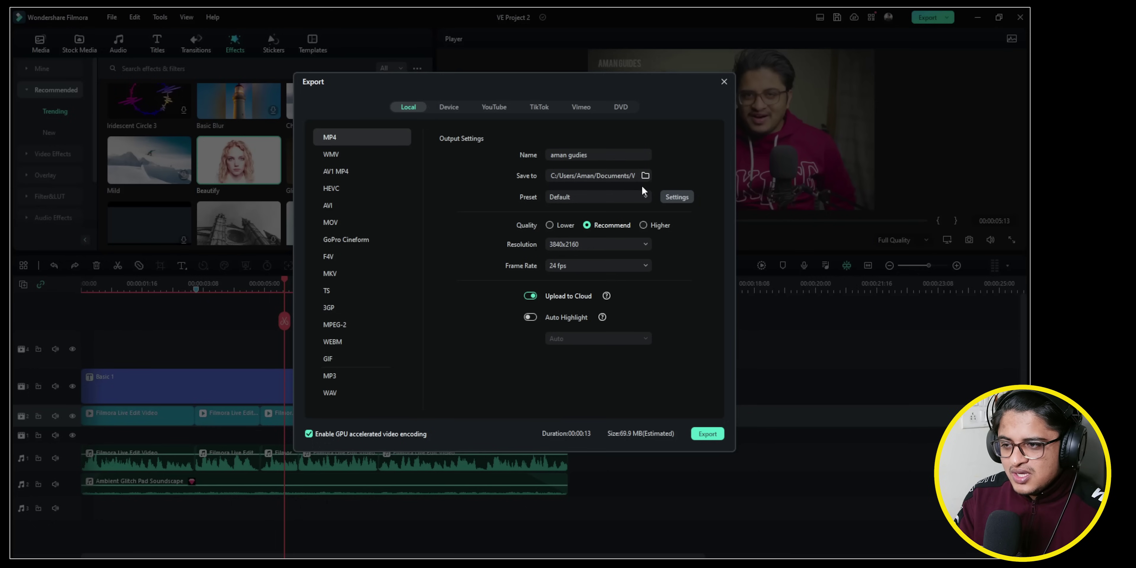
left_click(631, 196)
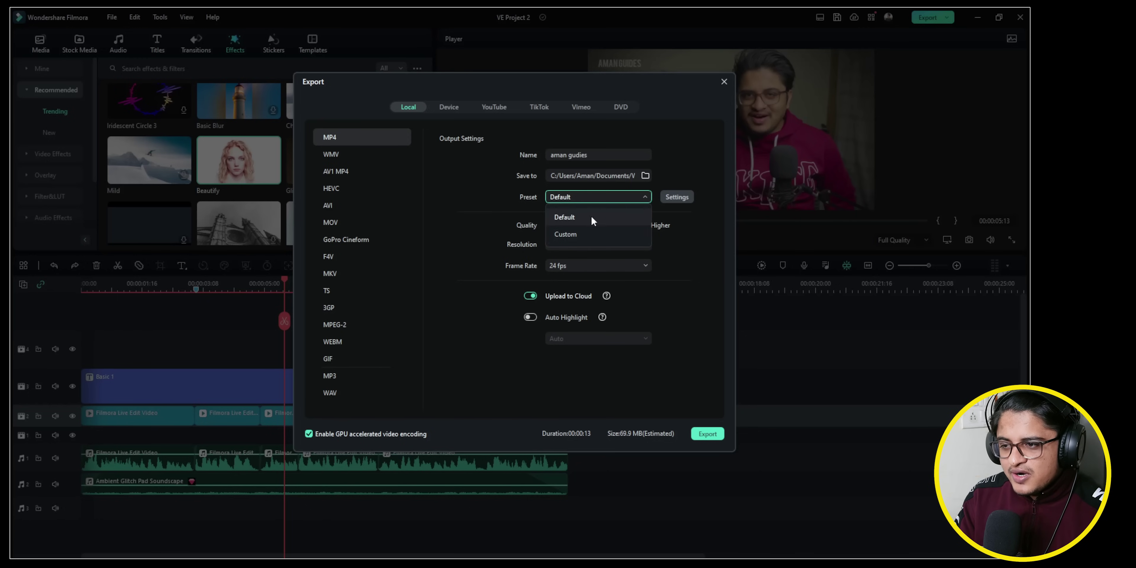
left_click(565, 233)
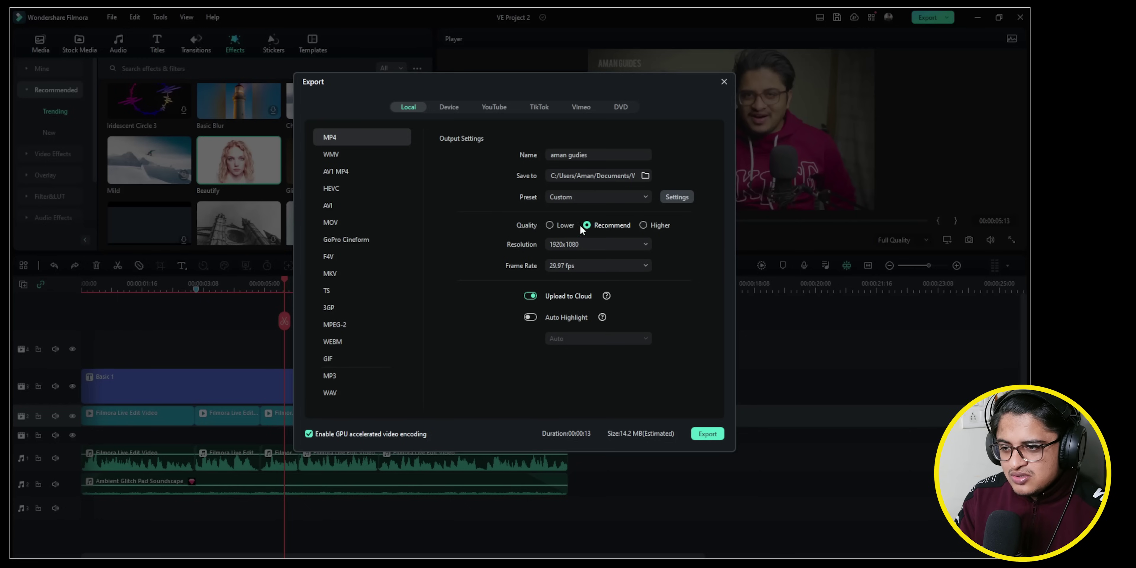
Apply Higher quality at 1920x1080 with compression quality None in the export settings, and export the video
left_click(688, 197)
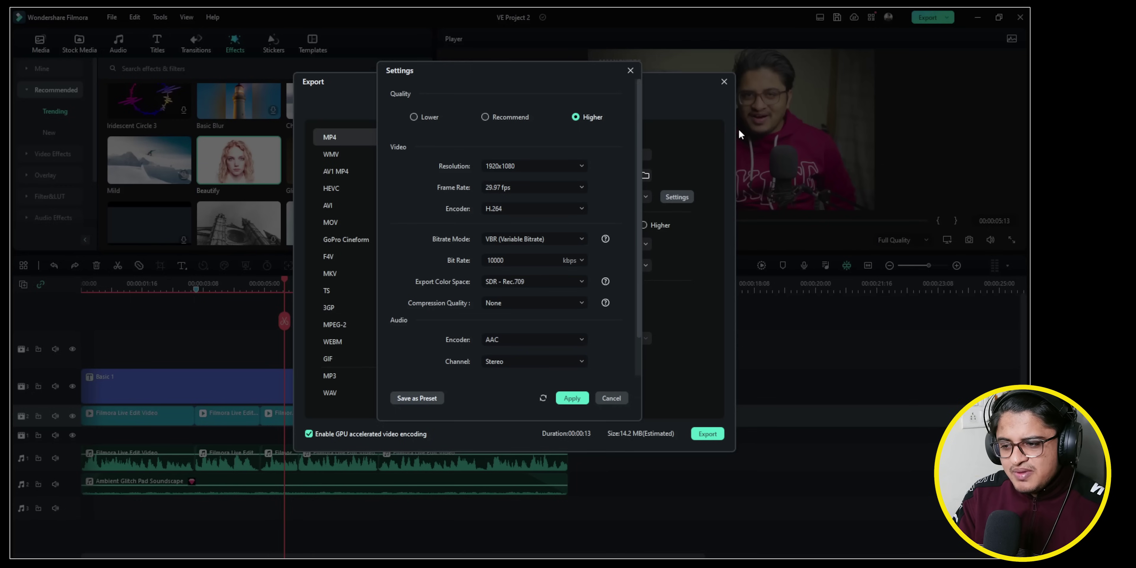
left_click(556, 164)
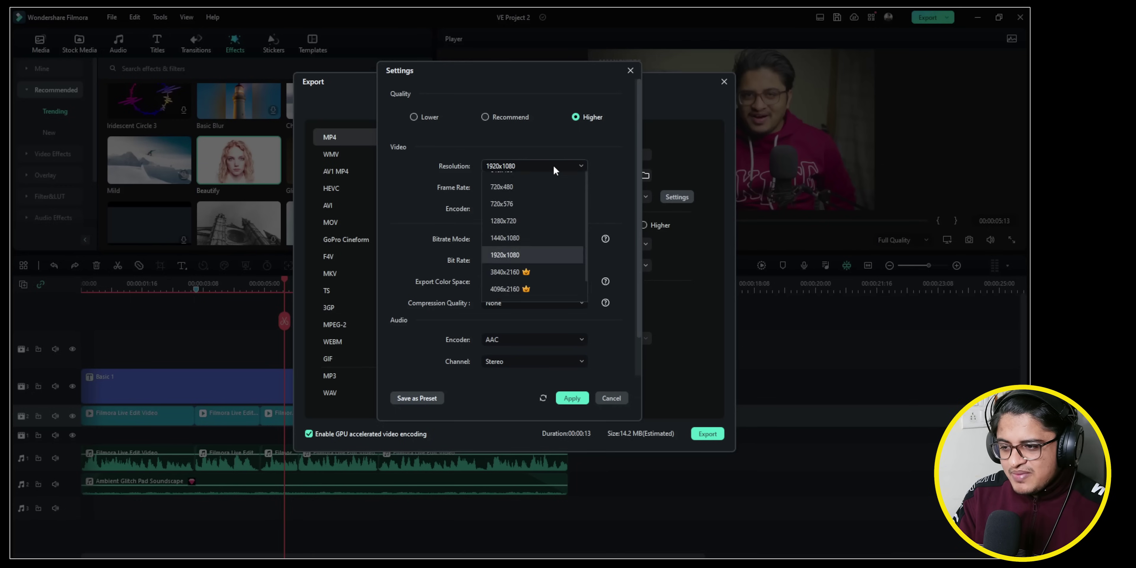
left_click(542, 305)
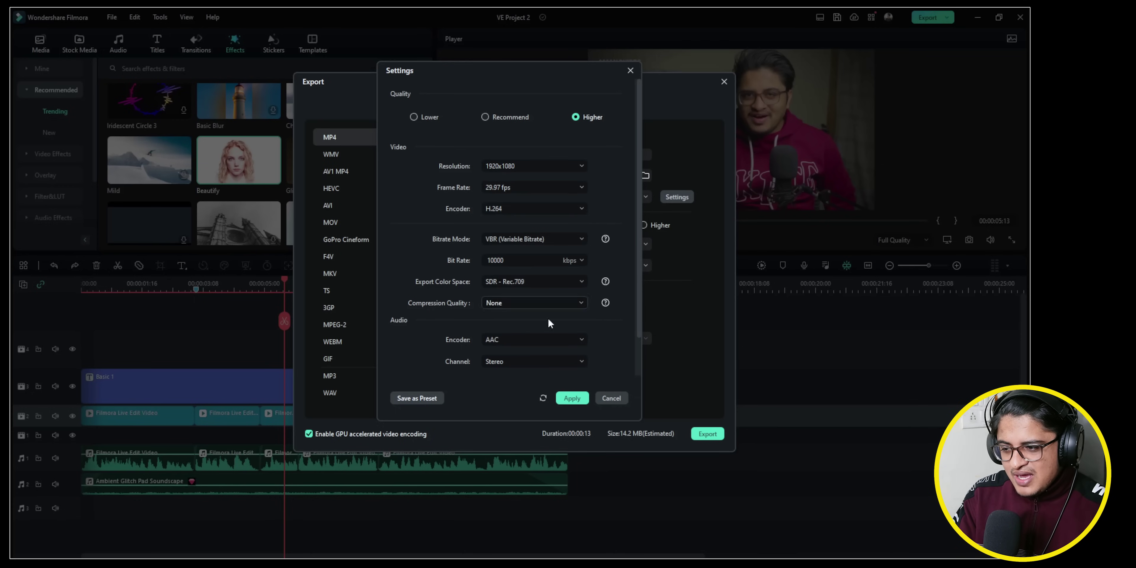
left_click(569, 398)
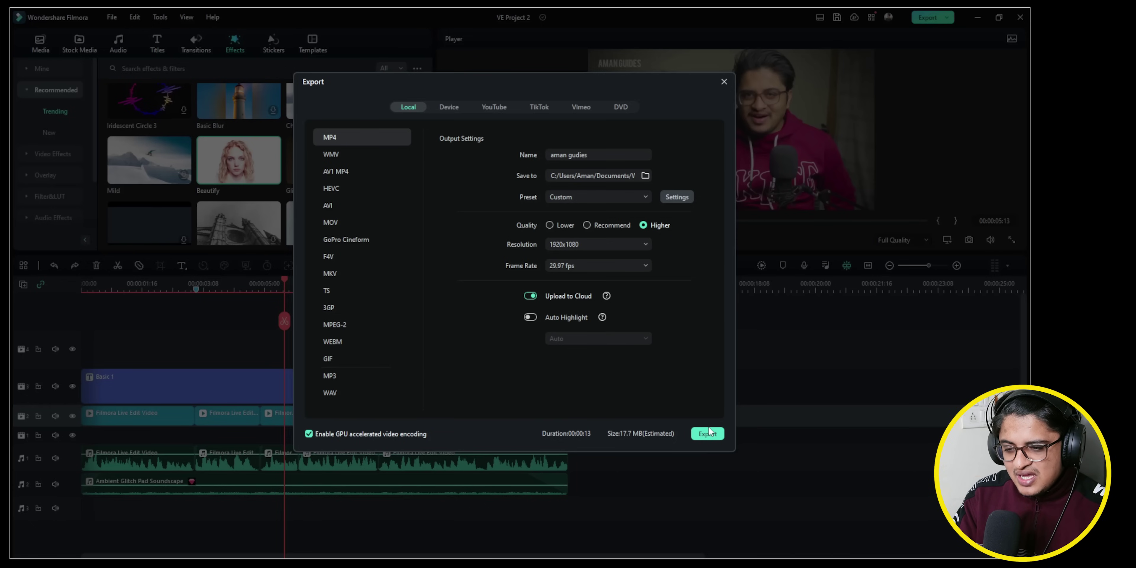
left_click(717, 437)
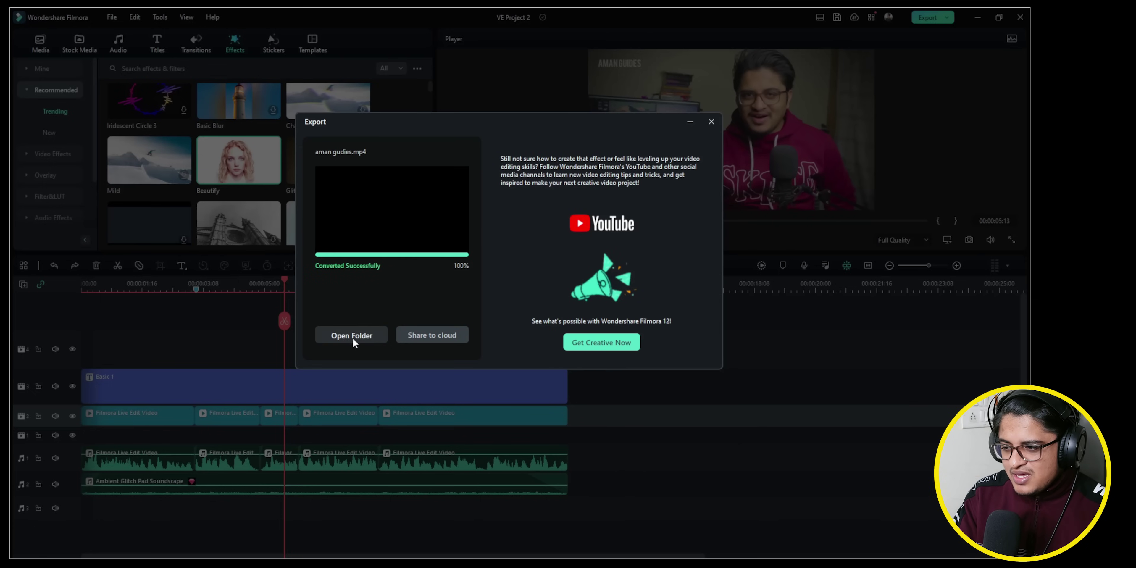
Open the output folder, play the exported MP4 in VLC media player, and close the player
left_click(373, 337)
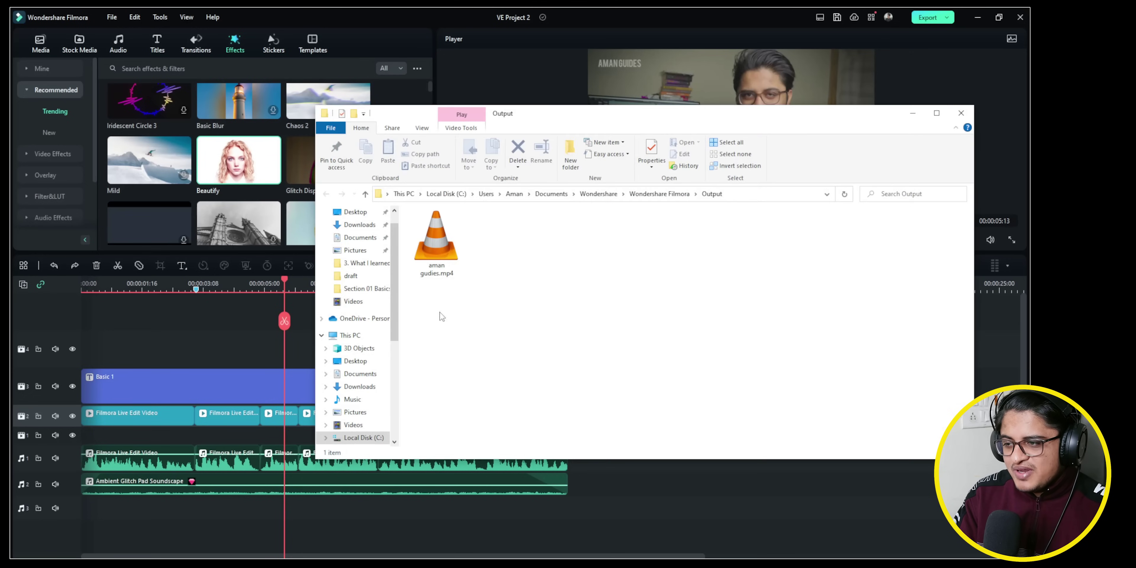
double_click(438, 235)
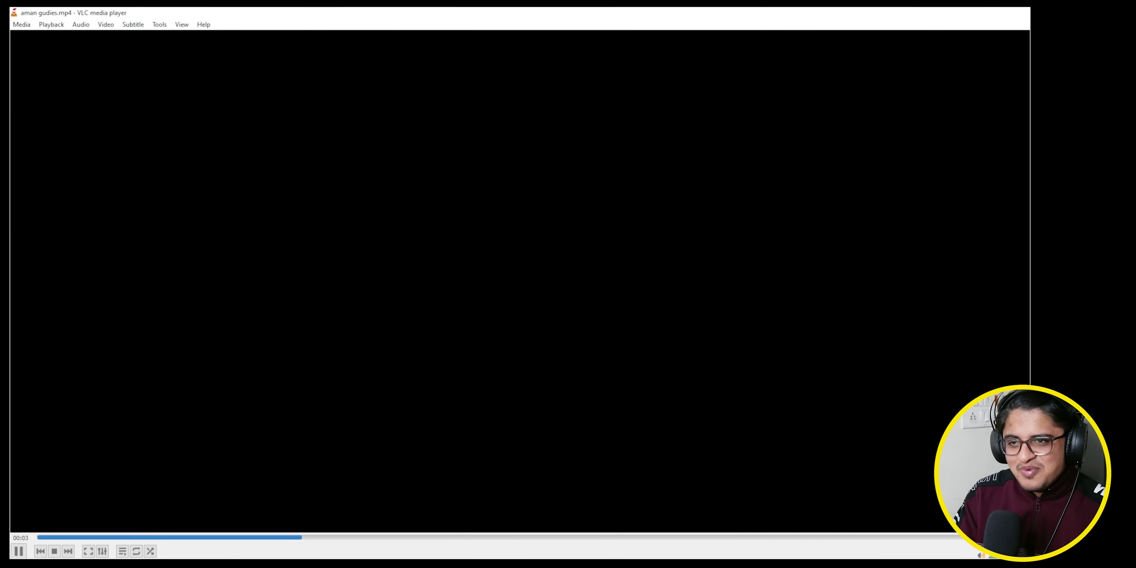
left_click(1017, 11)
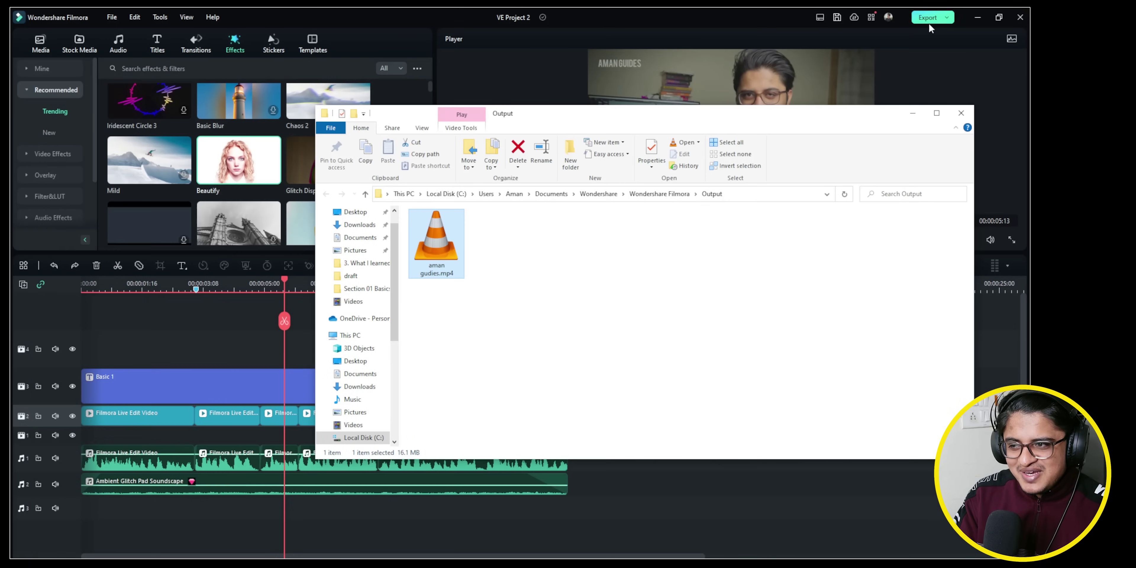
left_click(903, 114)
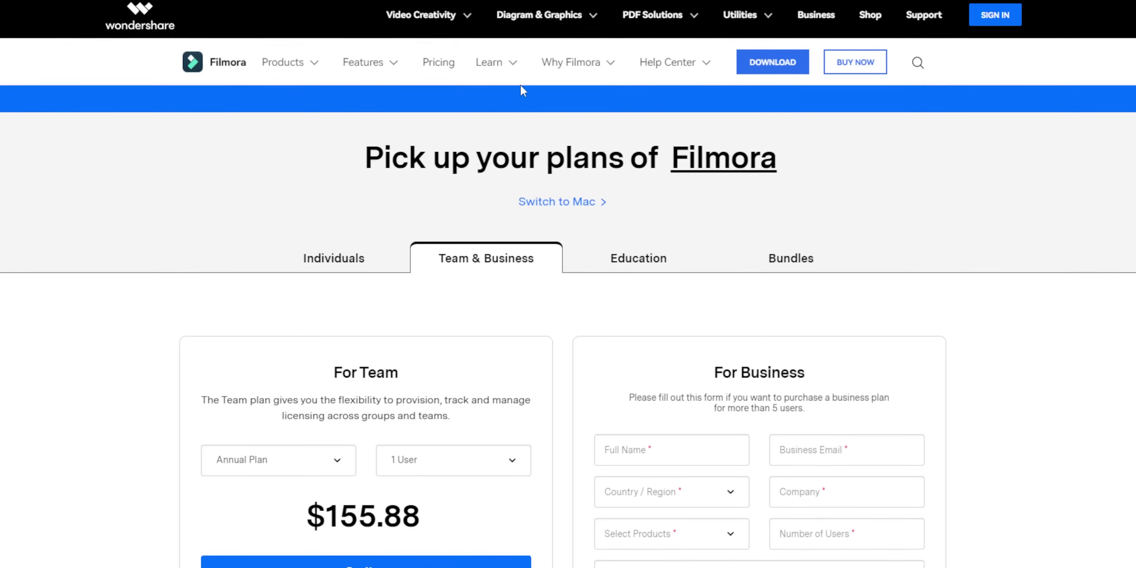
View the Education plans for students and educators on the Filmora pricing page in the web browser
scroll(1015, 291, "down", 1)
scroll(838, 247, "down", 1)
left_click(657, 201)
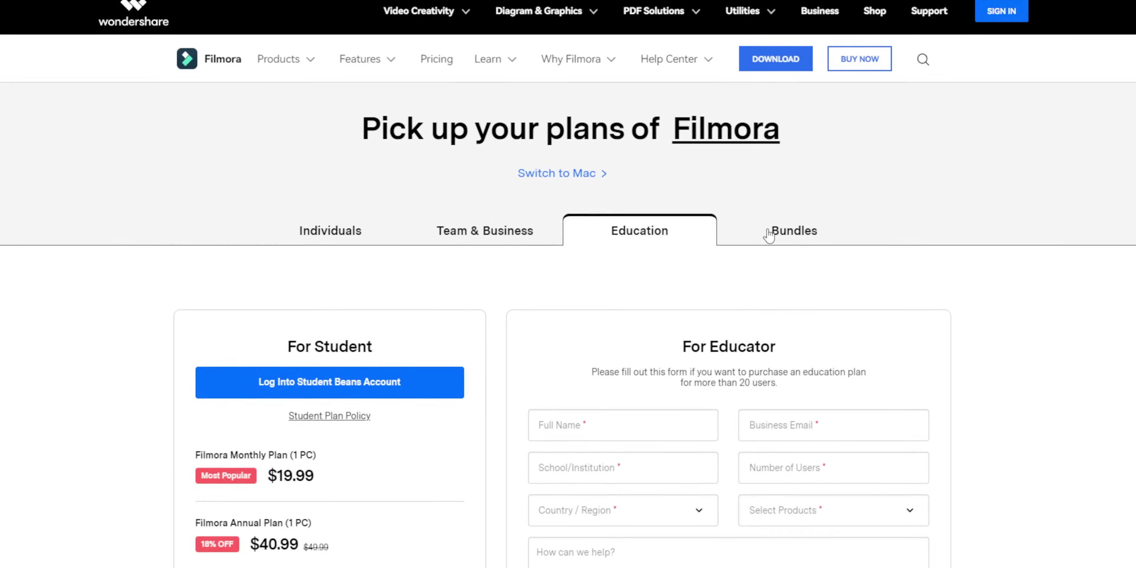
scroll(1030, 299, "down", 2)
scroll(1037, 303, "down", 2)
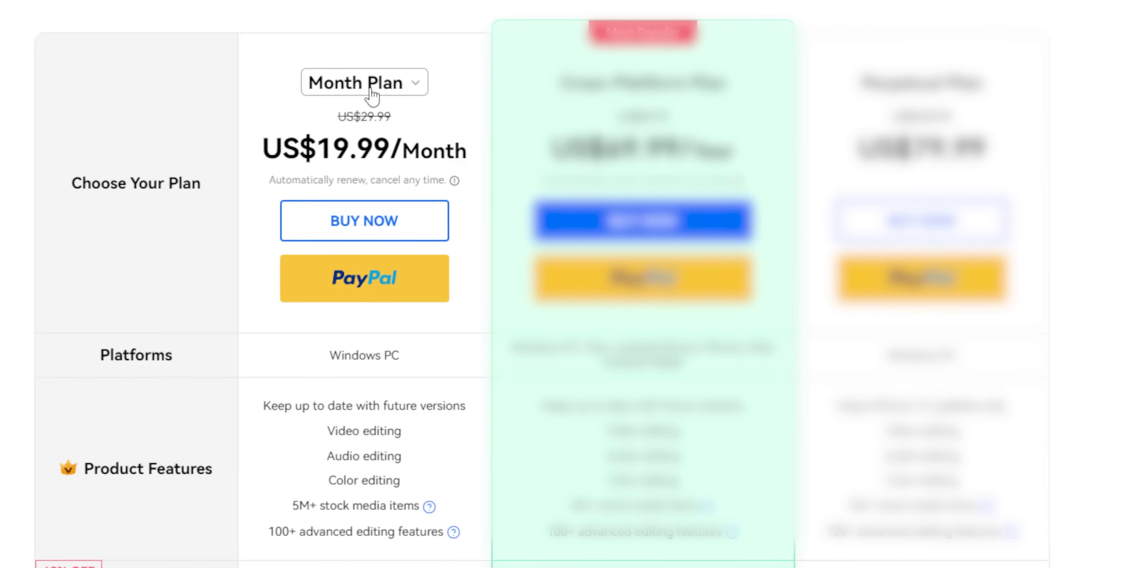
Examine the prices and supported platforms of the Month Plan and the Cross-Platform Plan
left_click(369, 88)
left_click(379, 109)
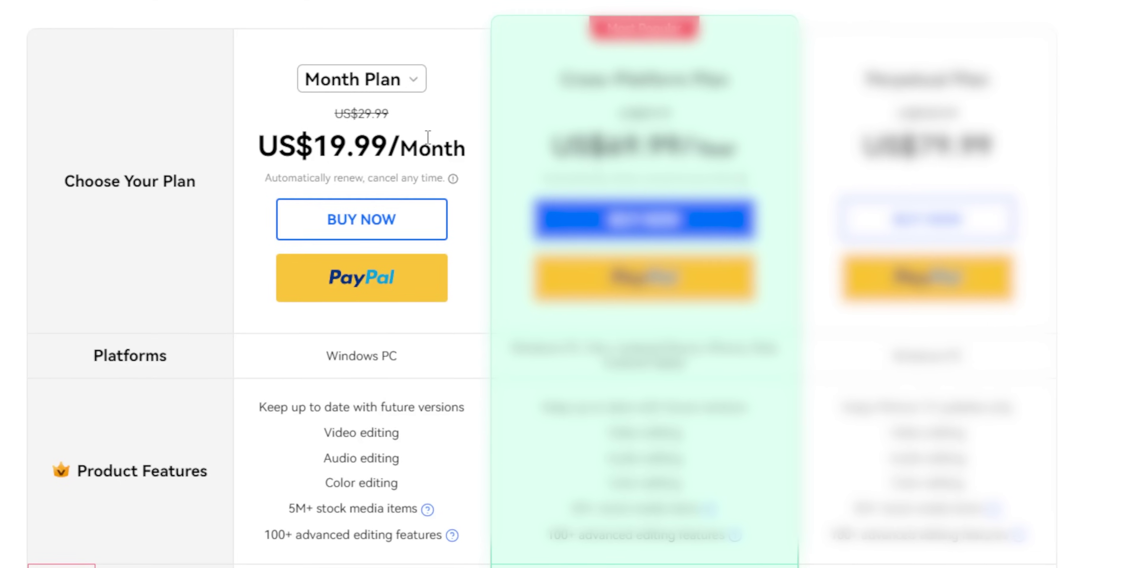
left_click_drag(425, 359, 325, 373)
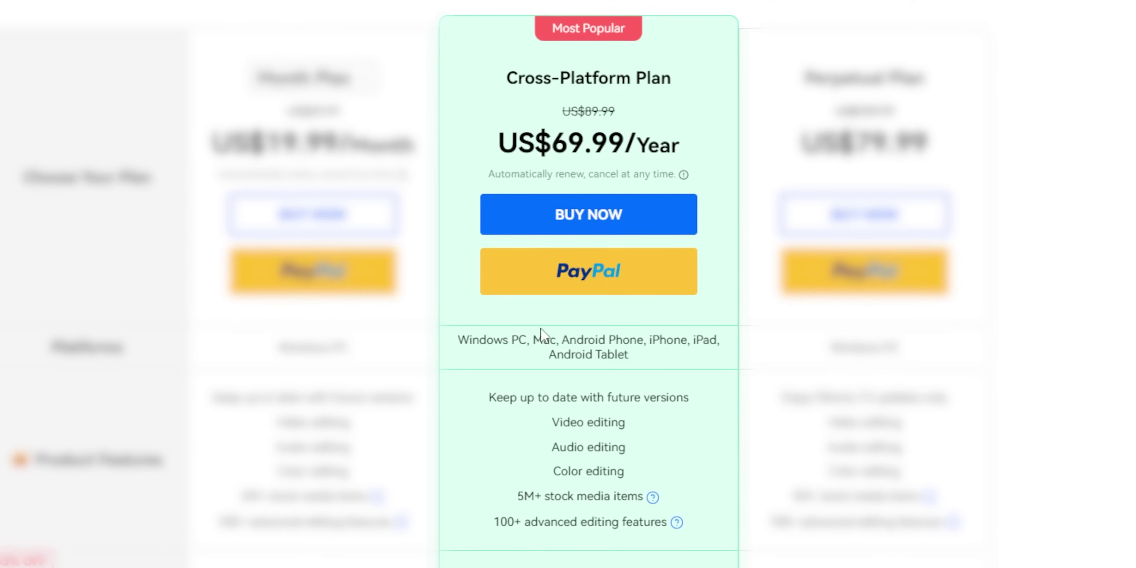
left_click_drag(456, 344, 649, 359)
left_click(660, 373)
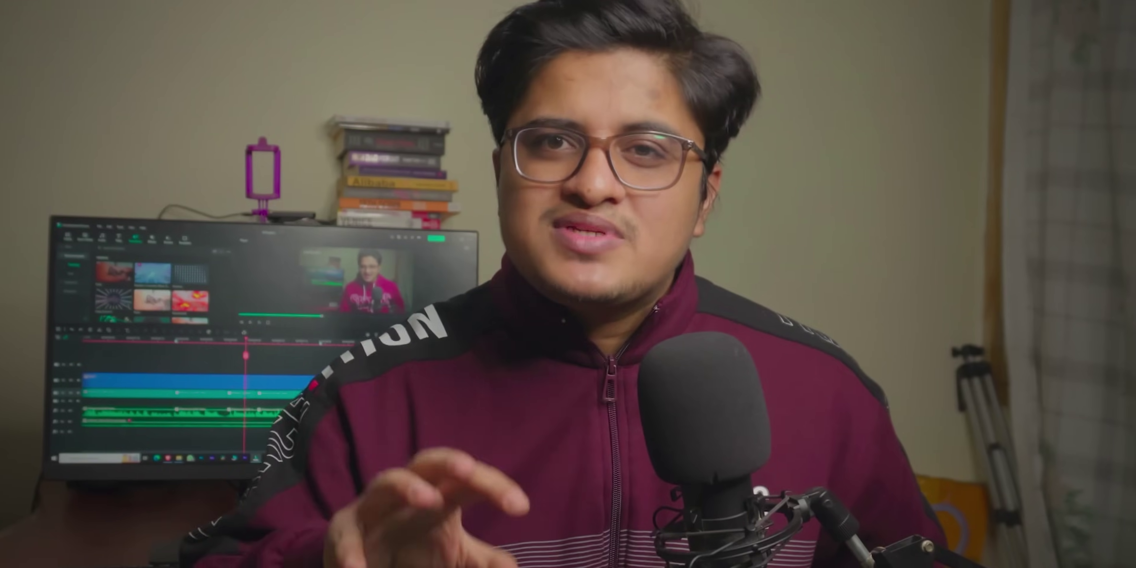